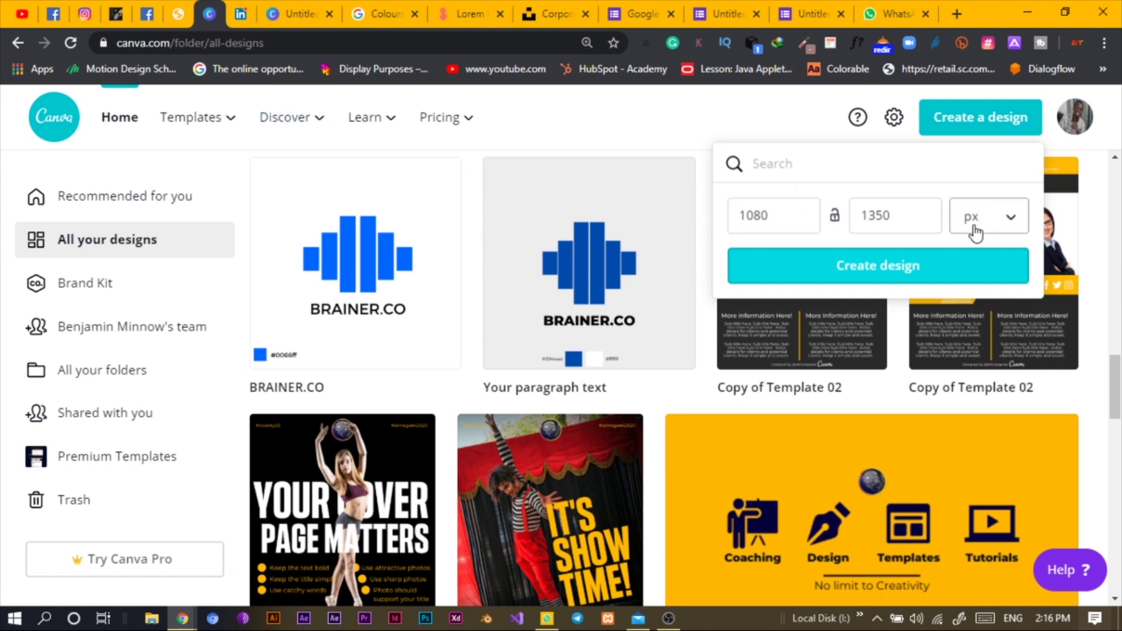
Add a square shape to the blank 1080 × 1350 px design.
left_click(310, 13)
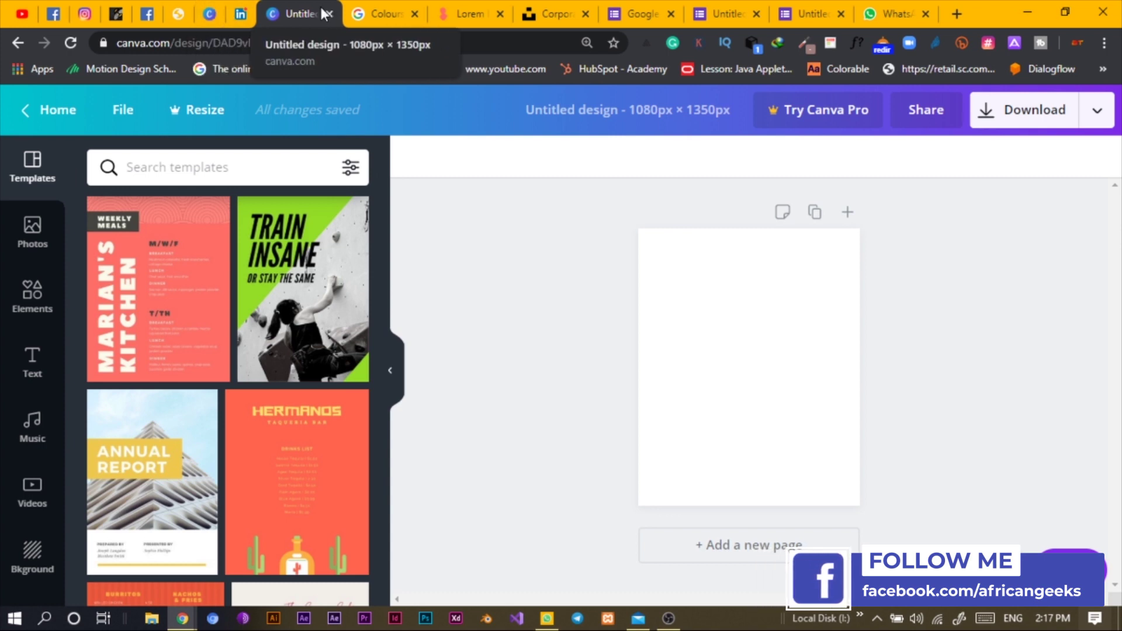
left_click(728, 350)
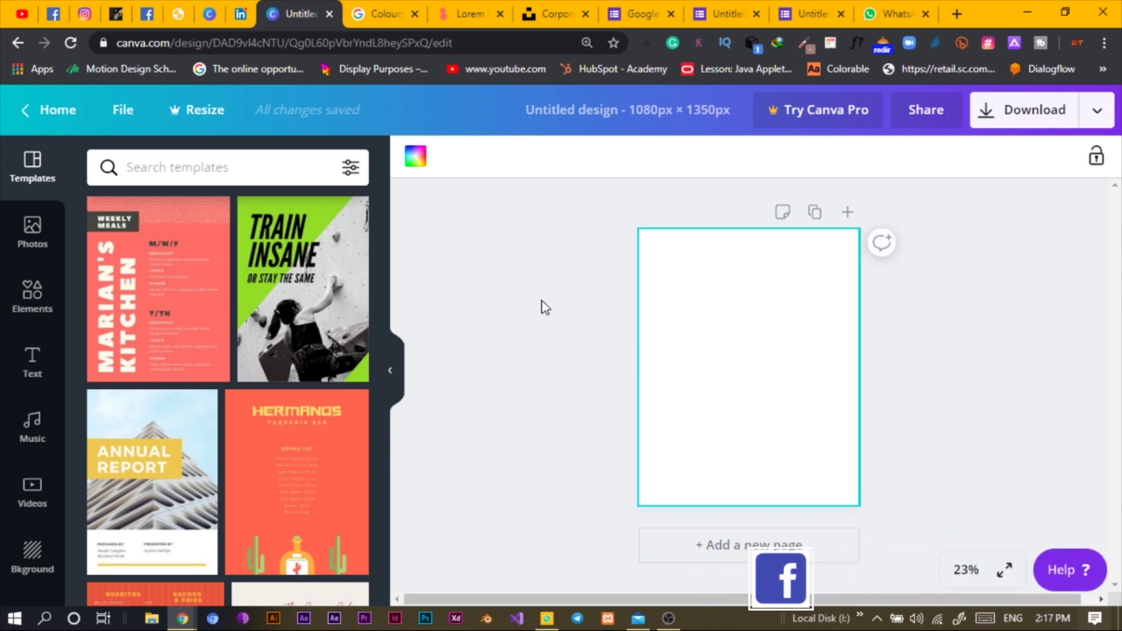
left_click(38, 308)
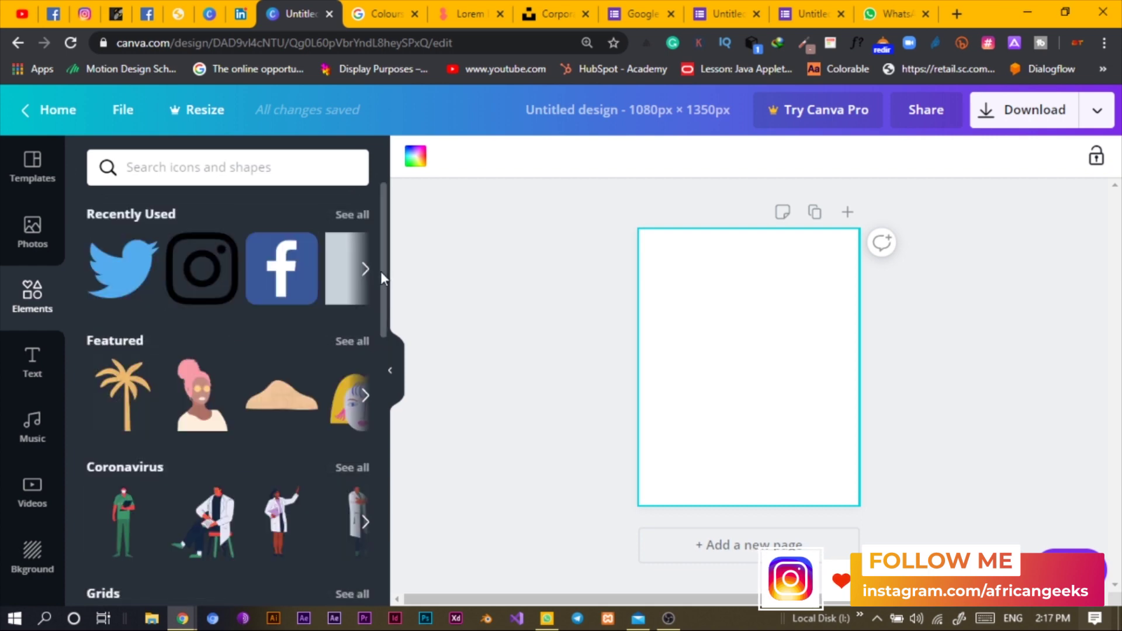
left_click(365, 269)
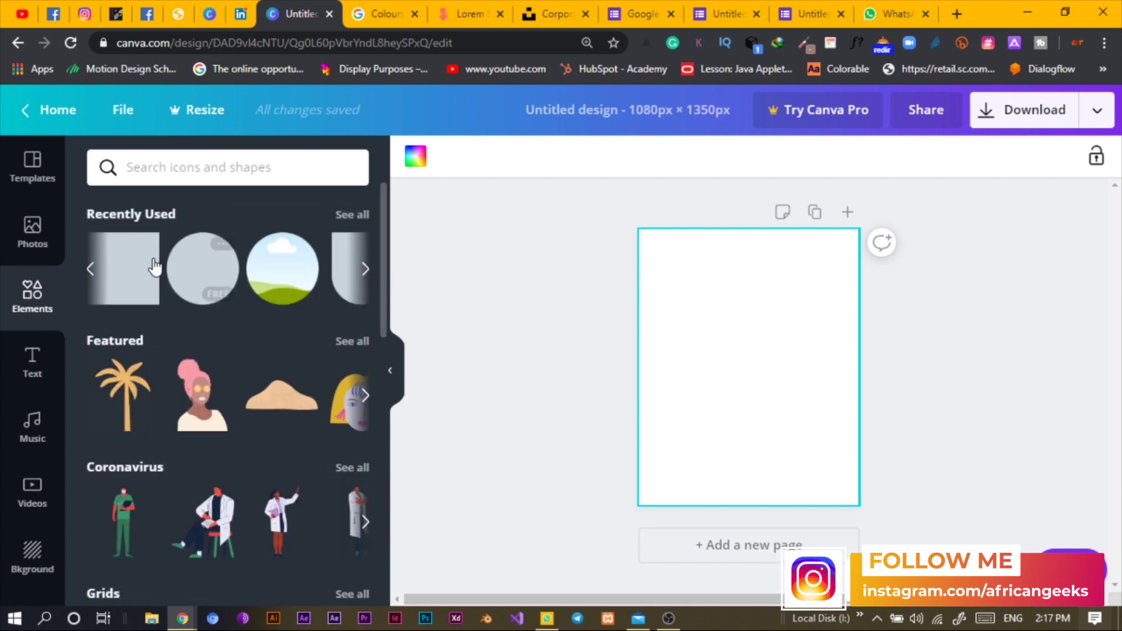
left_click(353, 288)
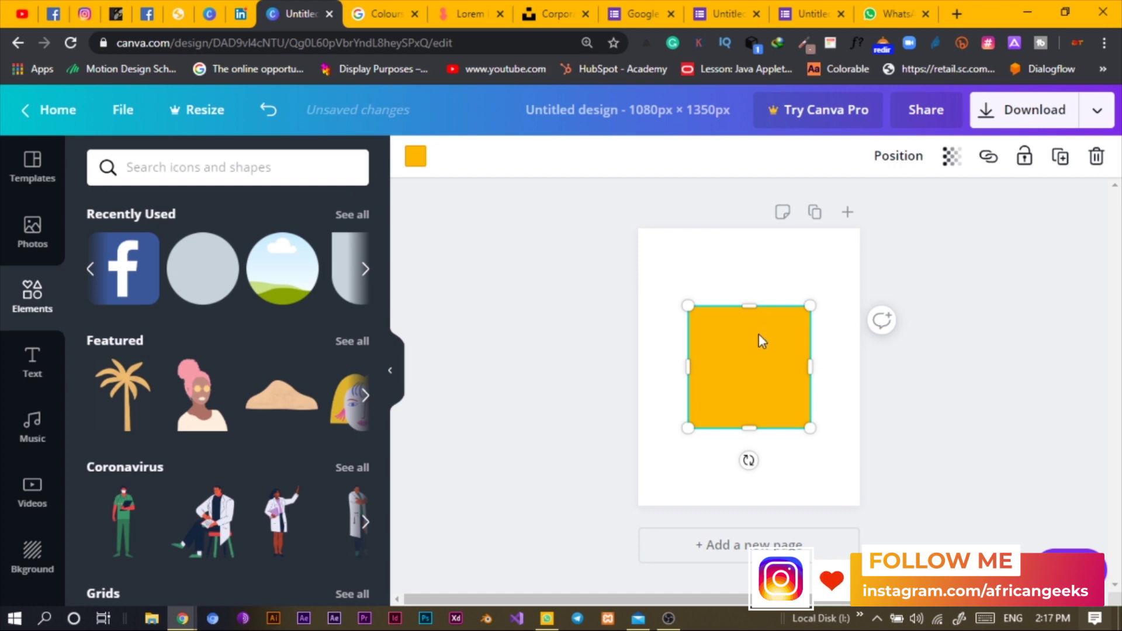
Stretch the yellow square into a tall rectangle anchored in the page's upper-left corner, covering about three quarters of the width and height.
left_click_drag(749, 305, 749, 236)
mouse_move(688, 332)
left_mouse_down()
mouse_move(659, 319)
mouse_move(680, 327)
left_mouse_up()
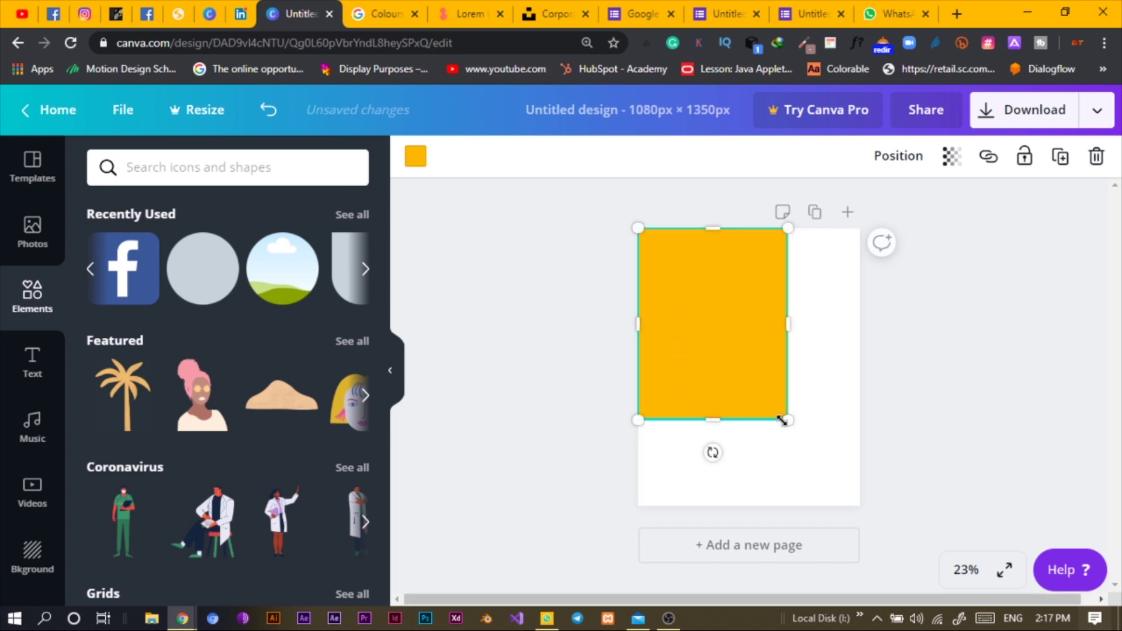
left_click_drag(711, 428, 713, 436)
left_click_drag(790, 334, 801, 333)
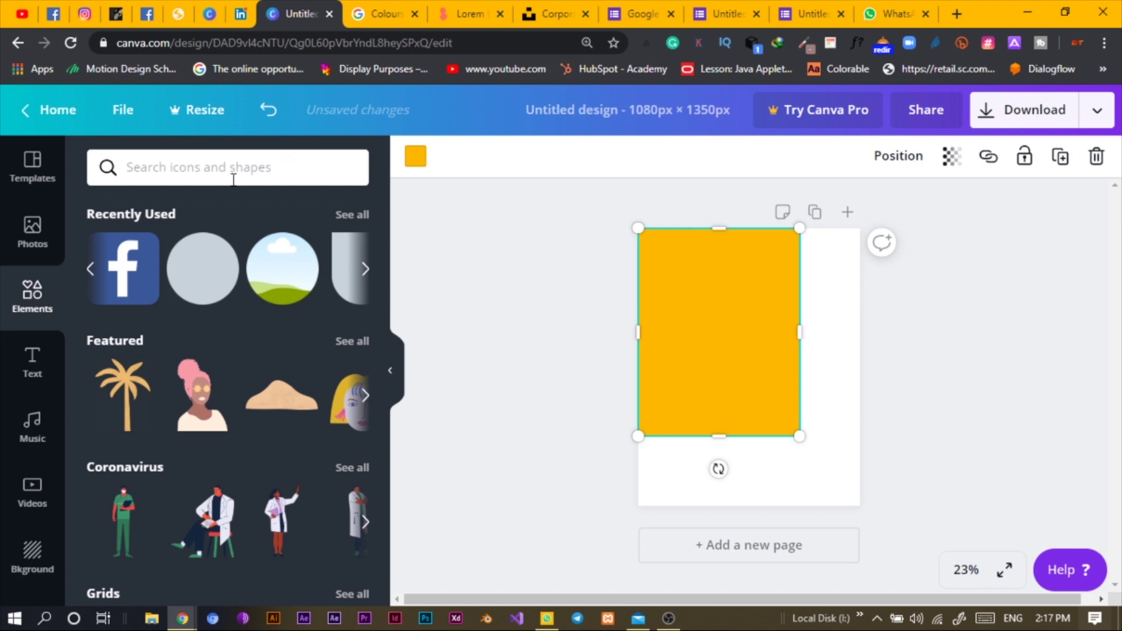
Create a new blank design with custom dimensions of 1080 × 1080 px.
left_click(210, 14)
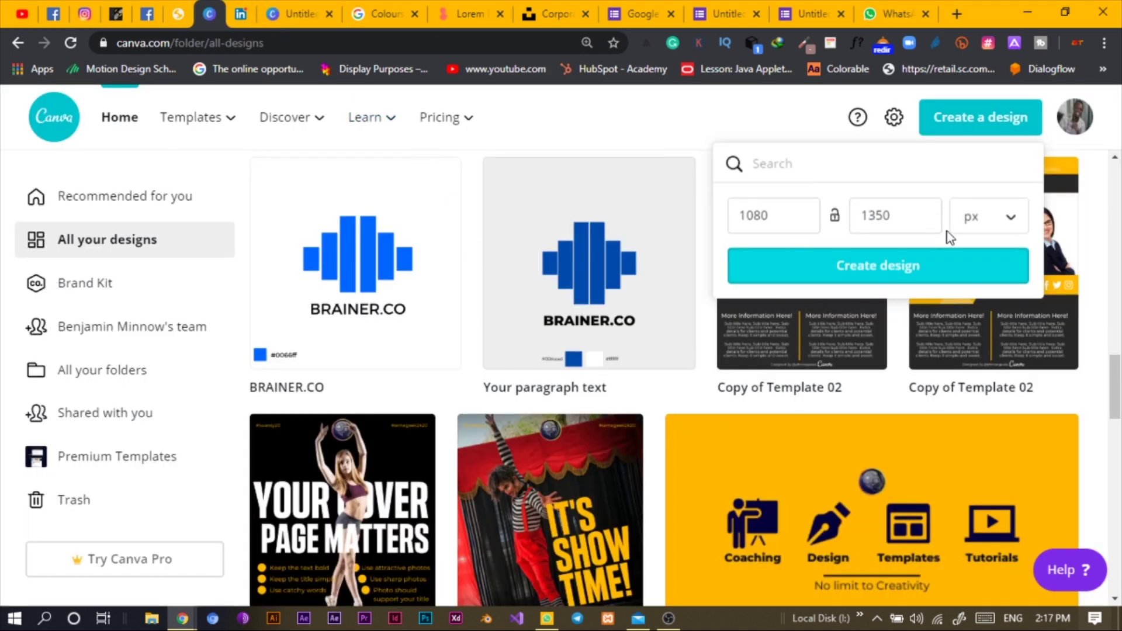
left_click(912, 219)
key("BackSpace")
key("BackSpace")
key("BackSpace")
type("1080")
left_click(965, 276)
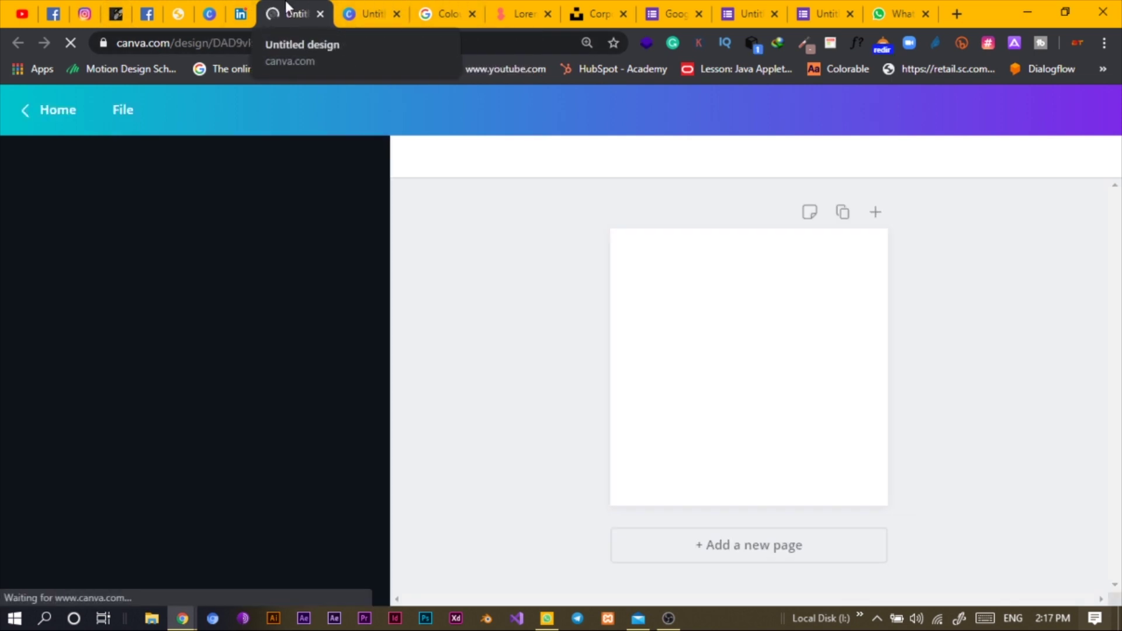
Copy the yellow rectangle from the 1080 × 1350 px design into the new 1080 × 1080 px design.
left_click(360, 12)
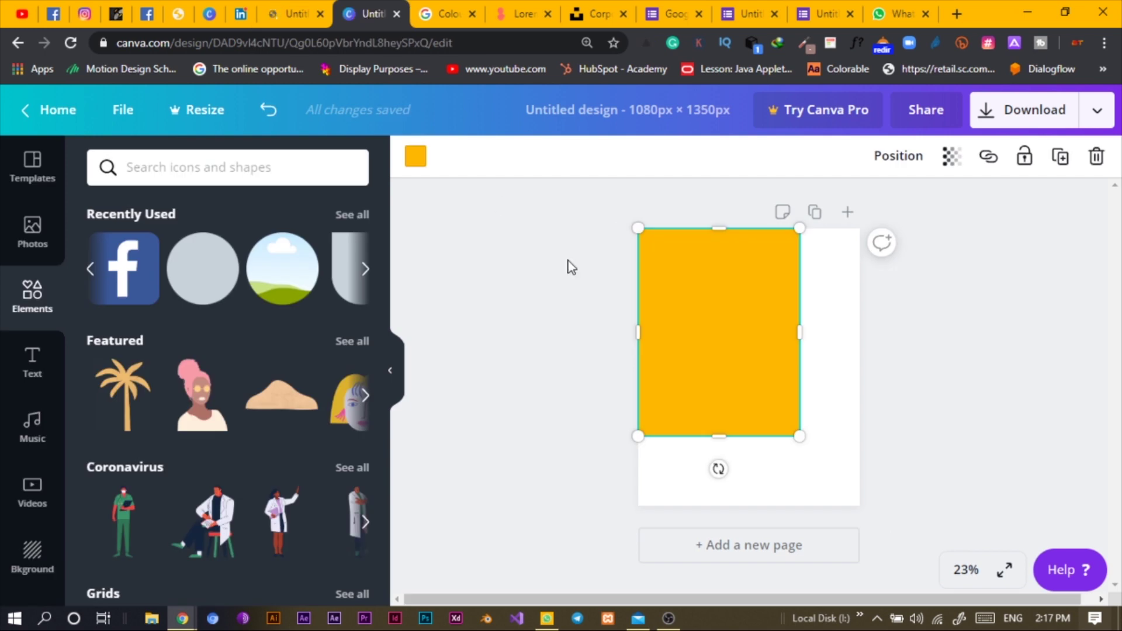
left_click(296, 11)
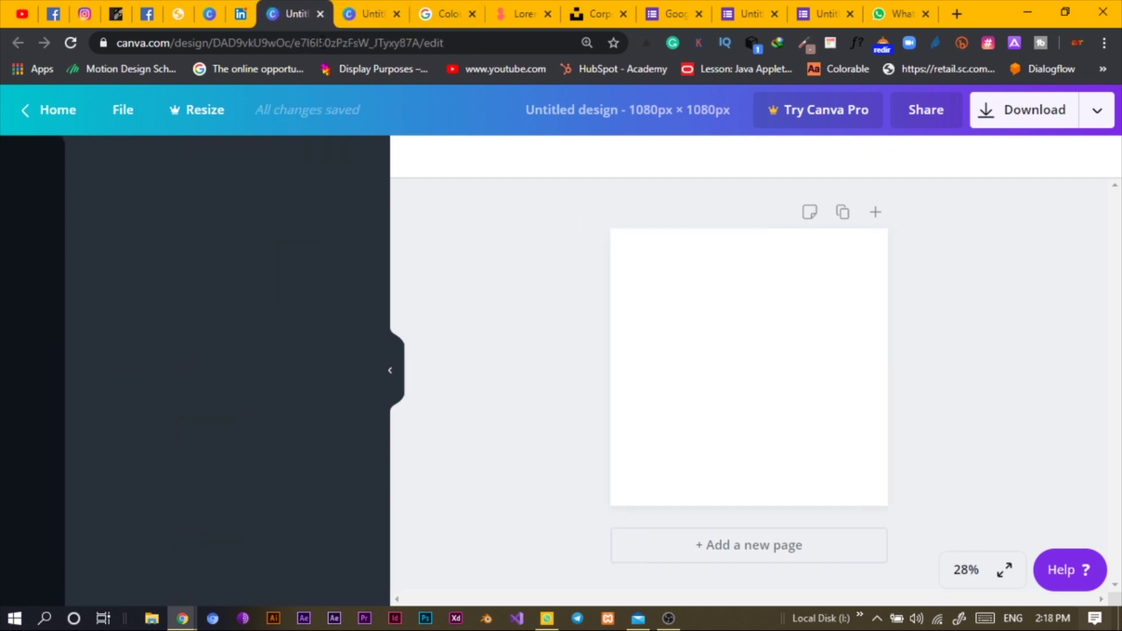
key("ctrl+v")
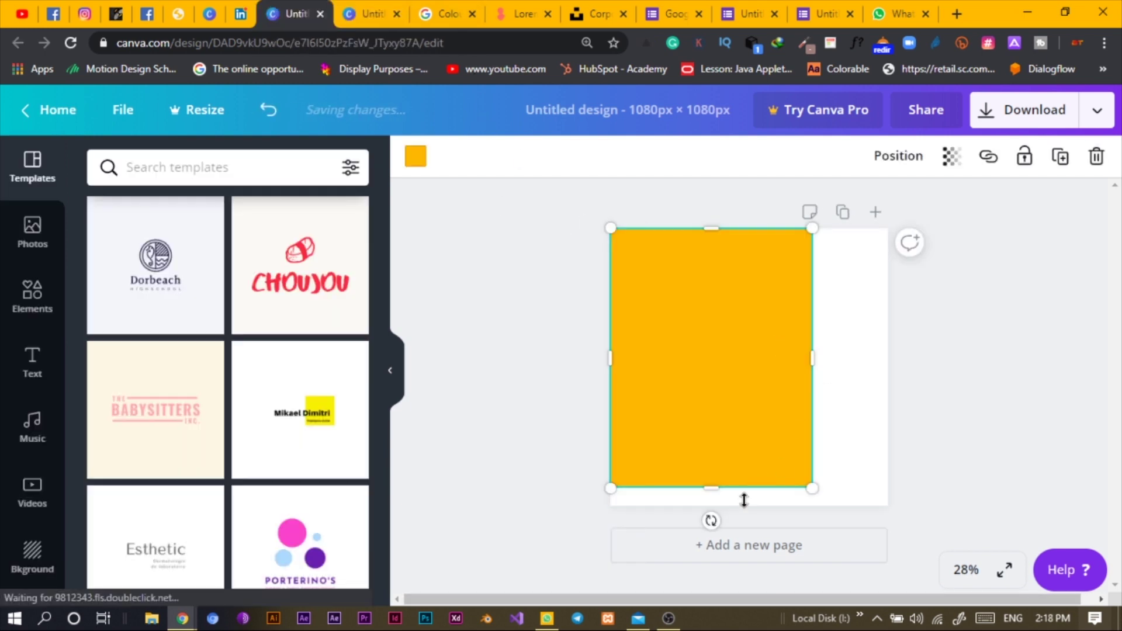
Reduce the pasted rectangle's height and width, leaving wider white margins below it and beside it.
left_click_drag(713, 488, 704, 430)
left_click_drag(813, 325, 769, 358)
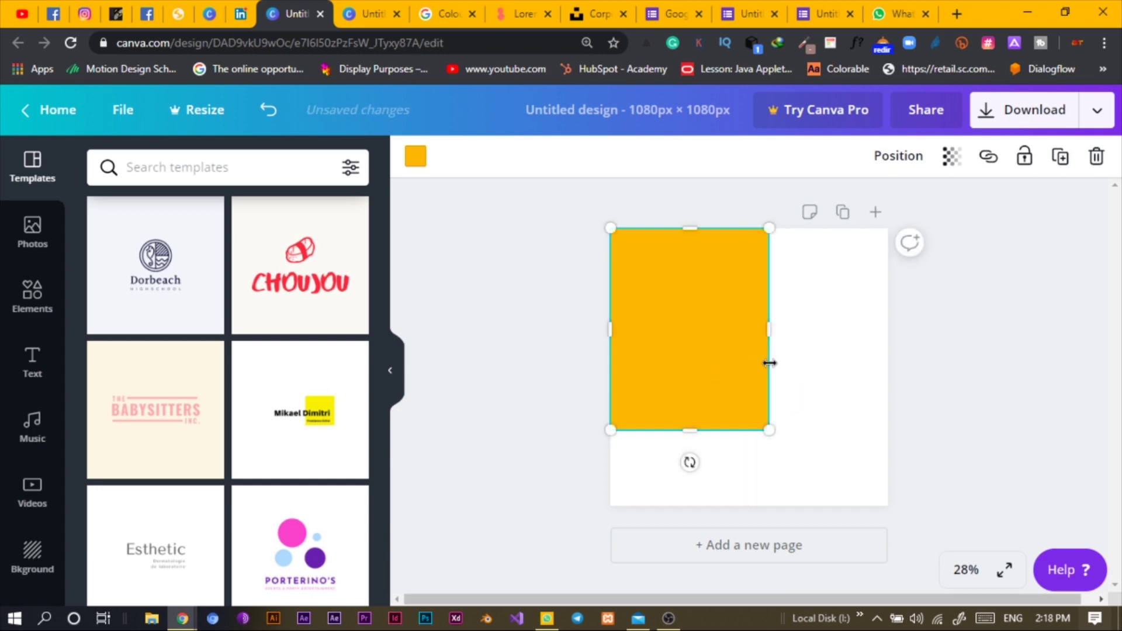
left_click(826, 368)
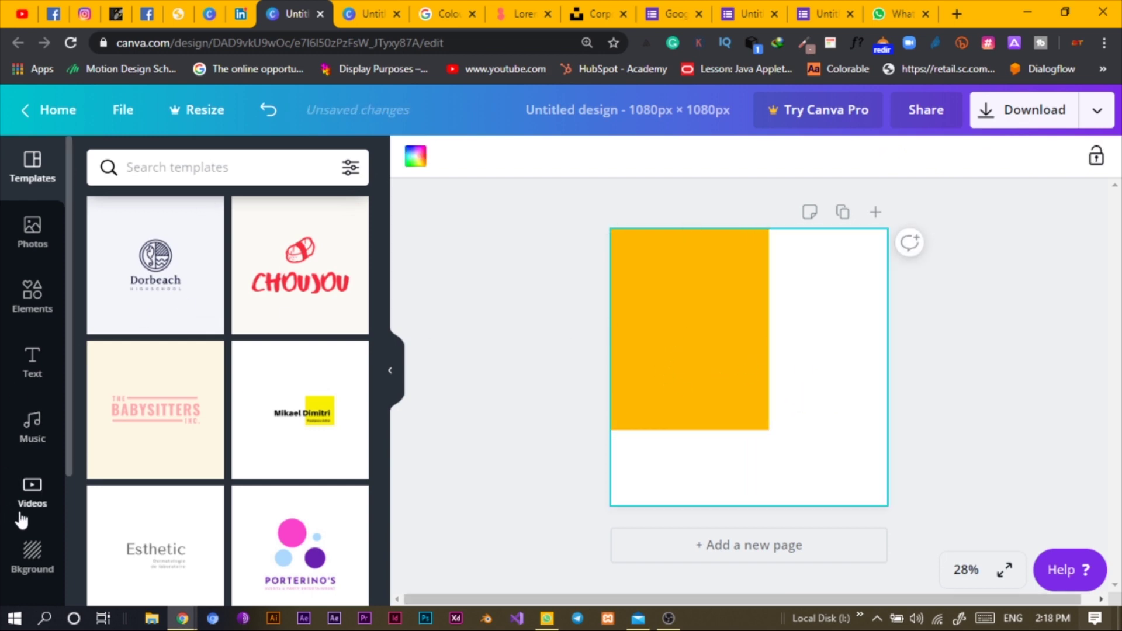
Place the uploaded photo of two men in an office over the yellow rectangle, offset slightly down and to the right.
scroll(23, 514, "down", 3)
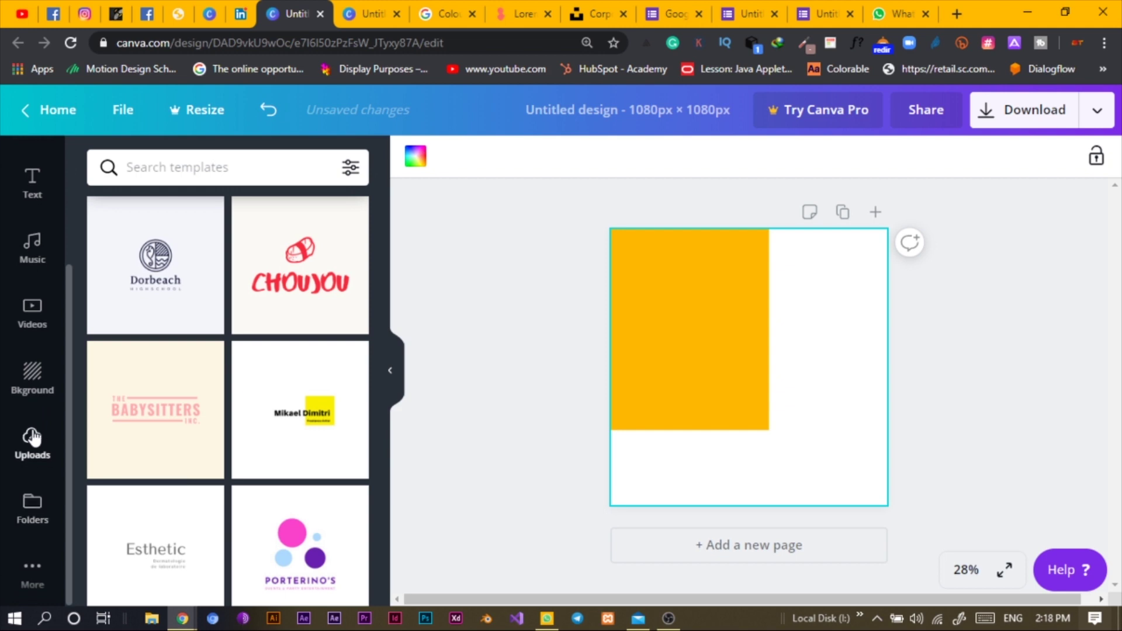
left_click(32, 447)
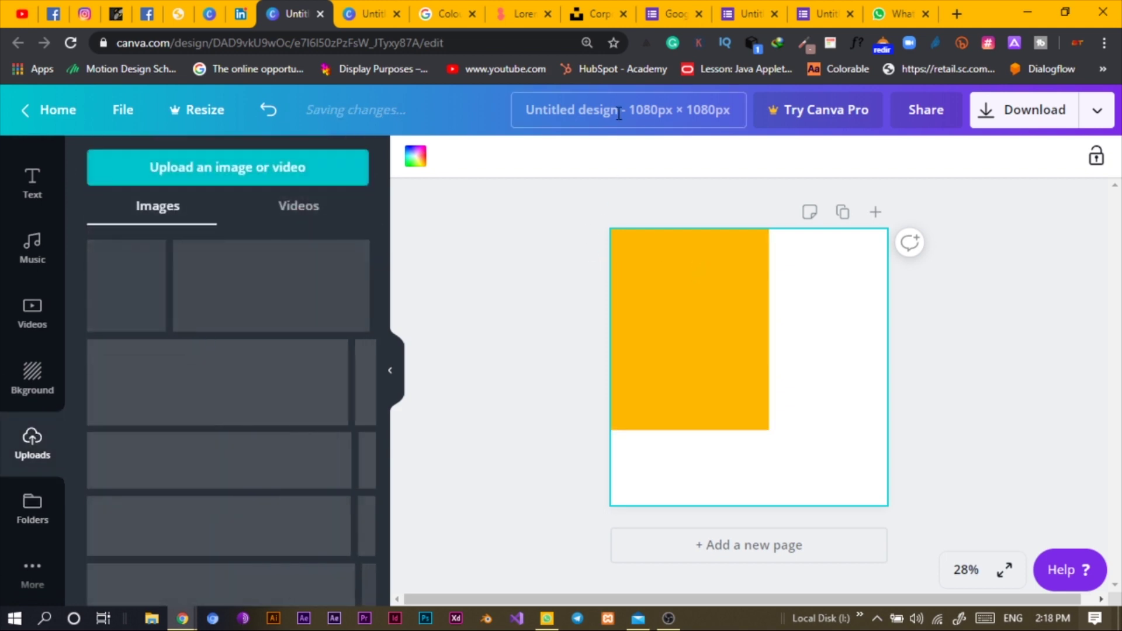
left_click(596, 11)
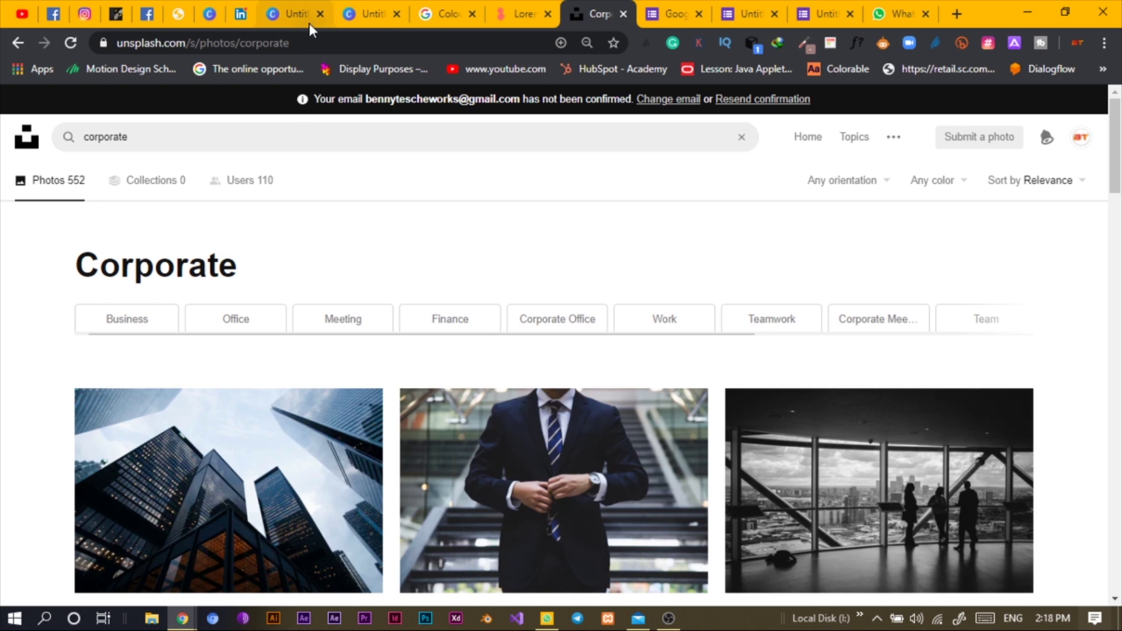
left_click(300, 5)
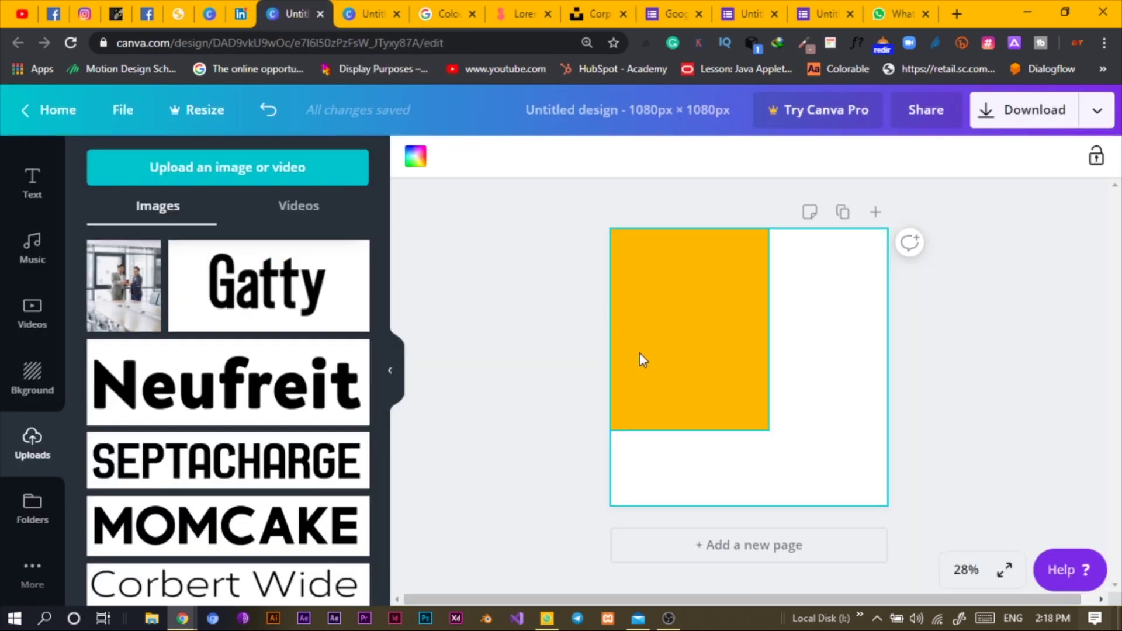
left_click(754, 408)
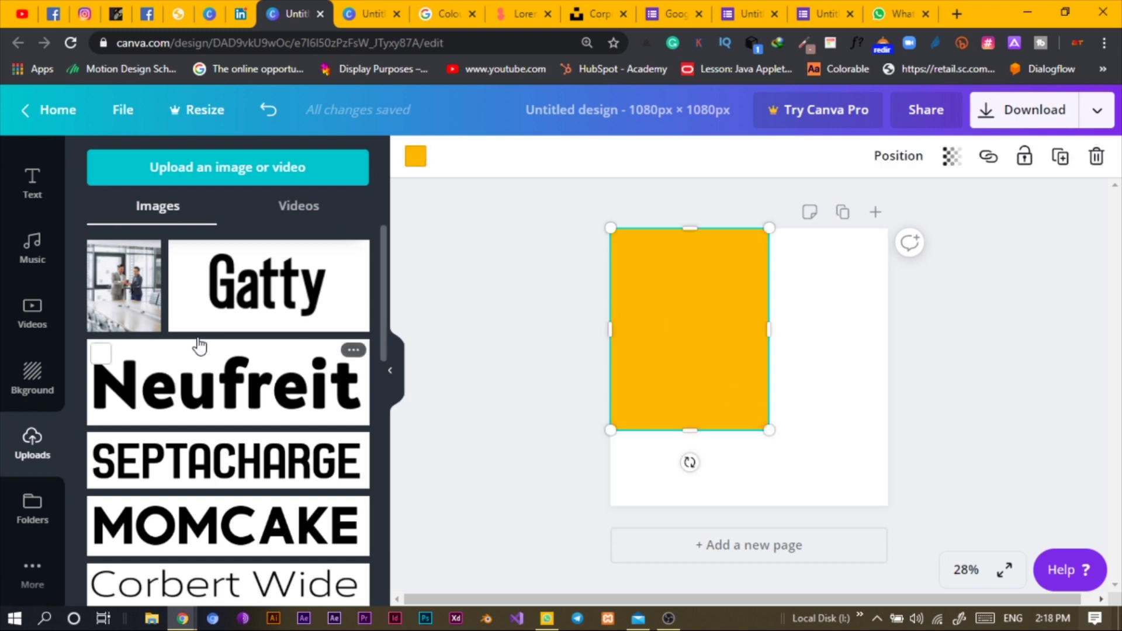
left_click(144, 295)
left_click_drag(734, 388, 690, 365)
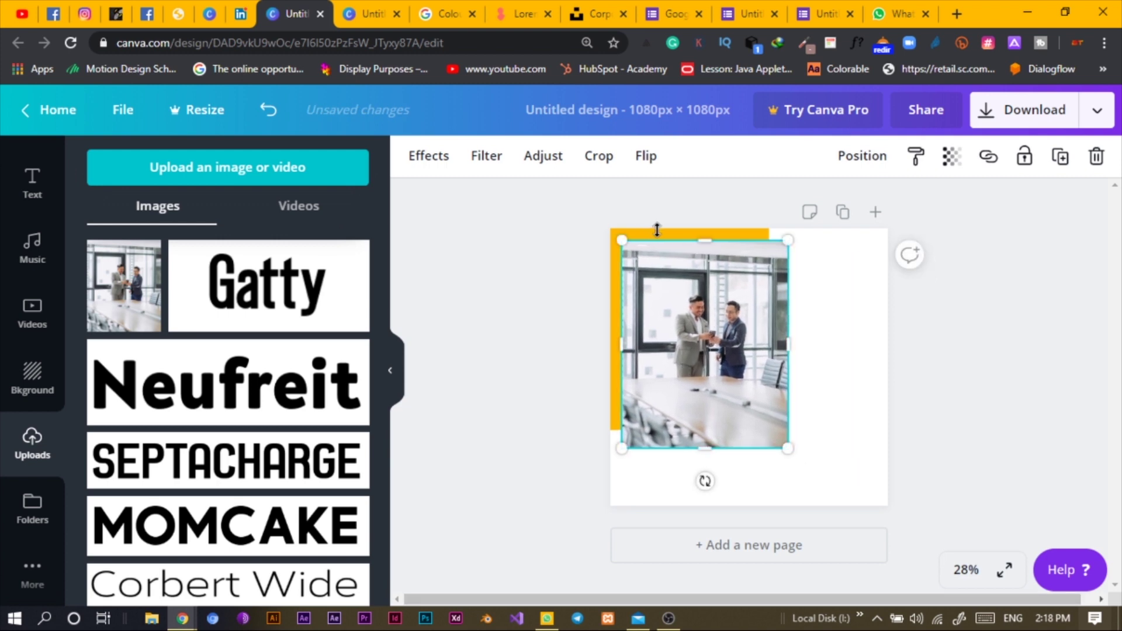
Recolour the rectangle behind the photo with the custom dark blue #365074.
left_click(667, 234)
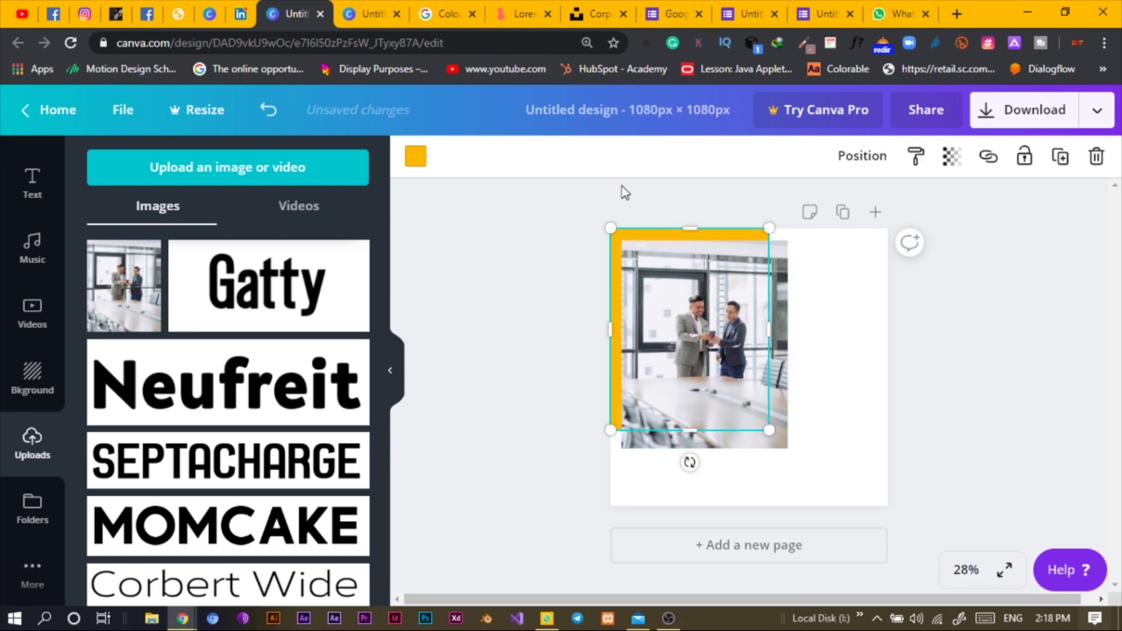
left_click(416, 159)
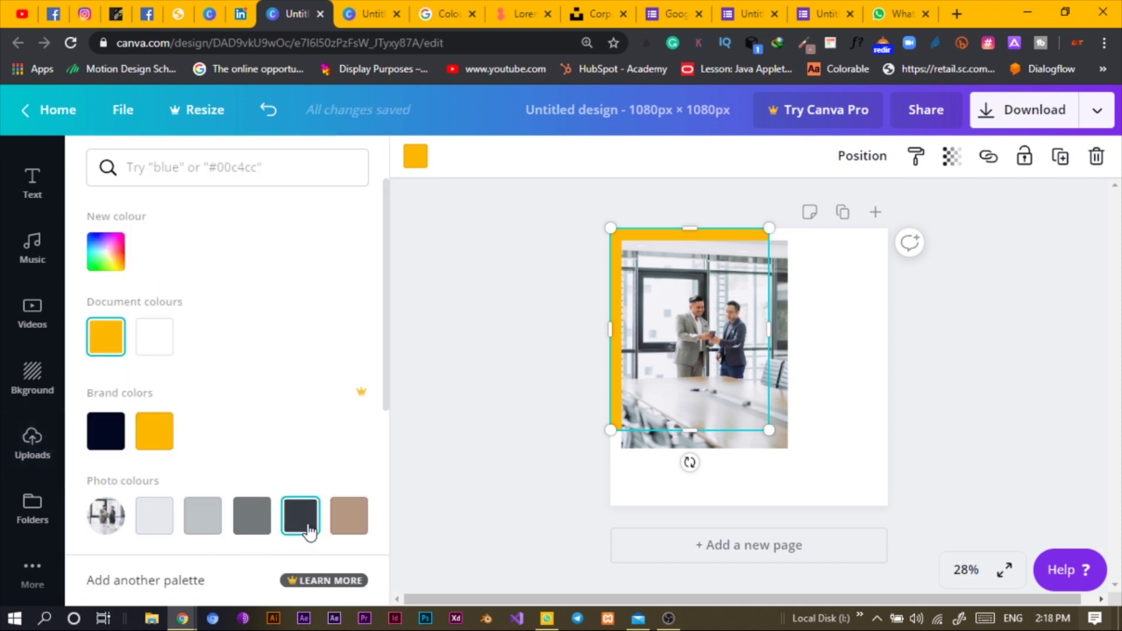
left_click(308, 526)
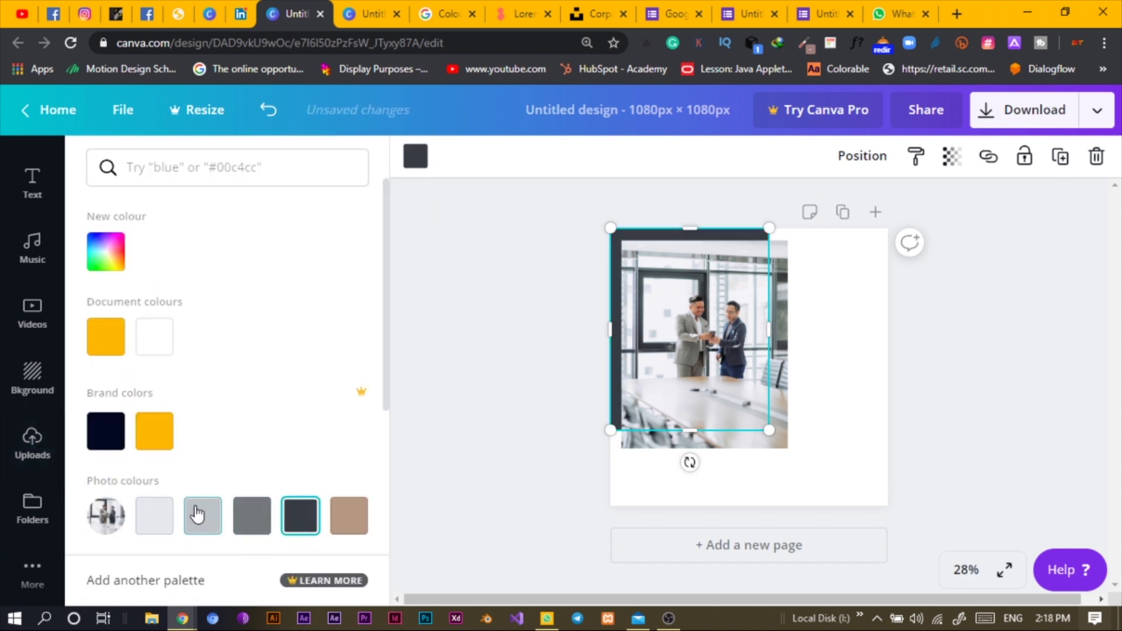
left_click(116, 257)
left_click_drag(189, 327, 225, 346)
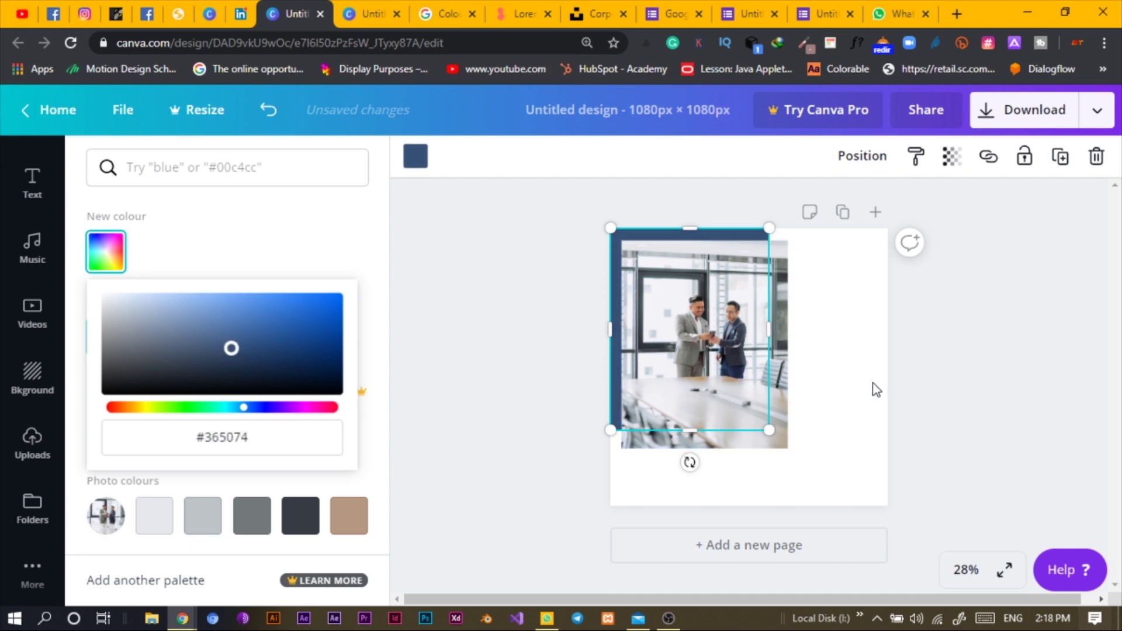
key("Escape")
left_click(829, 370)
Nudge the office photo slightly up and to the left over the blue rectangle.
left_click(678, 345)
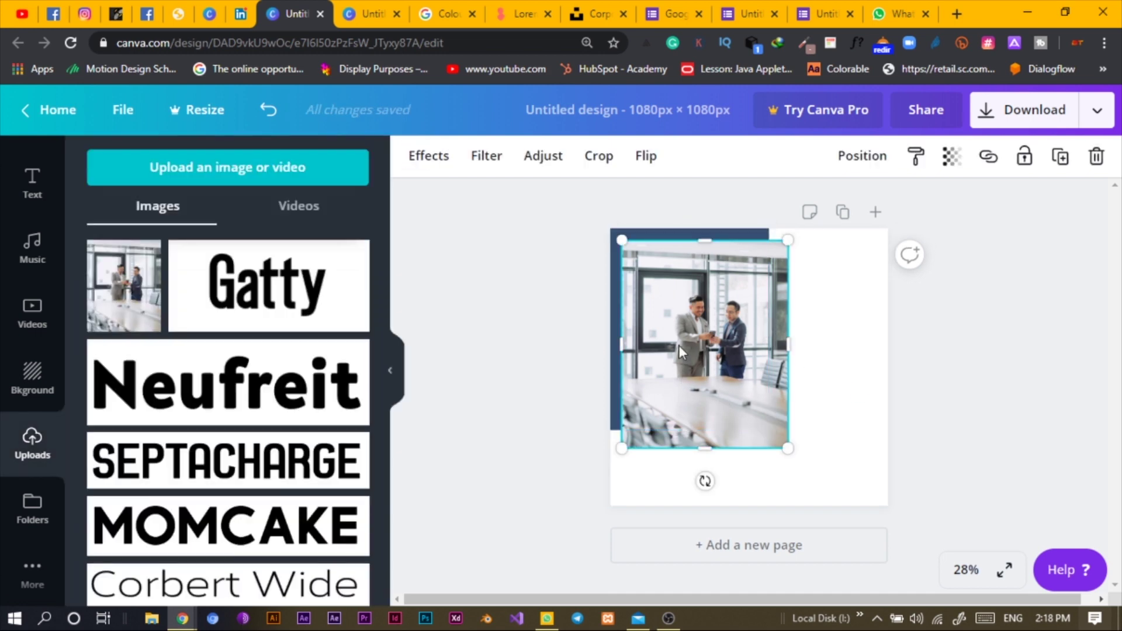
key("shift+Up")
key("shift+Left")
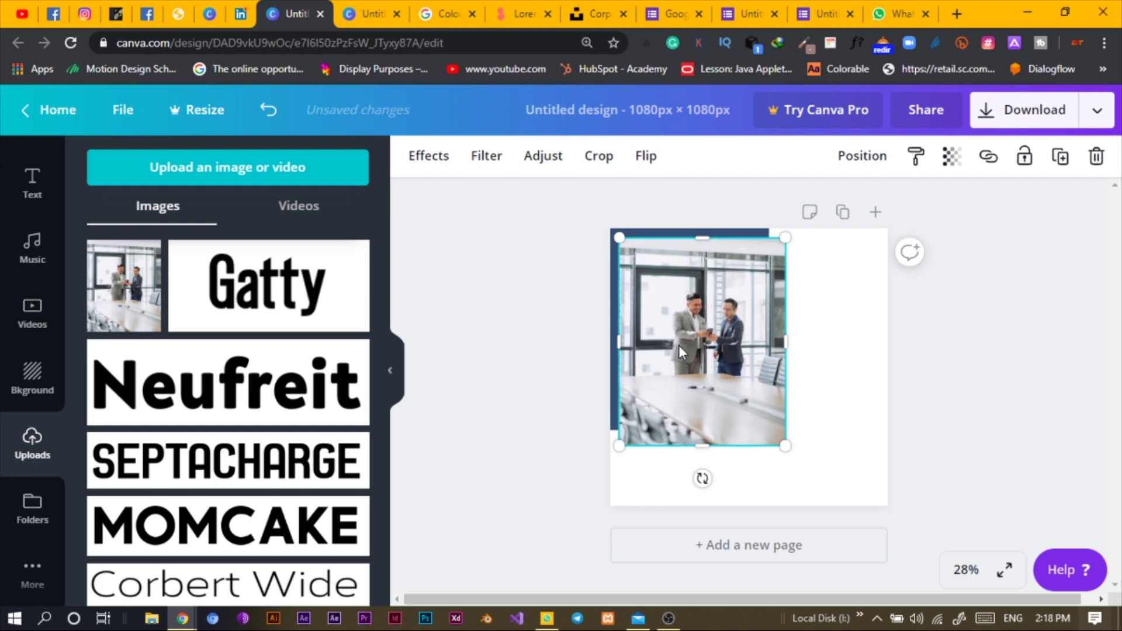
left_click(517, 361)
Trim the office photo slightly along its bottom and right edges to narrow its overhang beyond the blue rectangle.
left_click(727, 391)
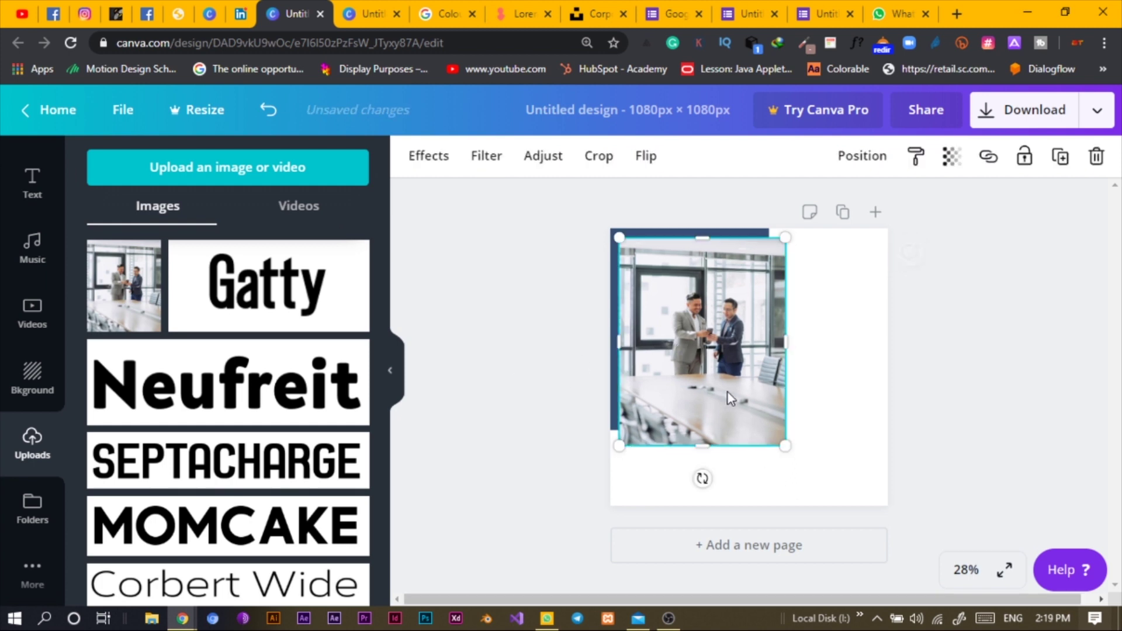
left_click_drag(704, 446, 705, 437)
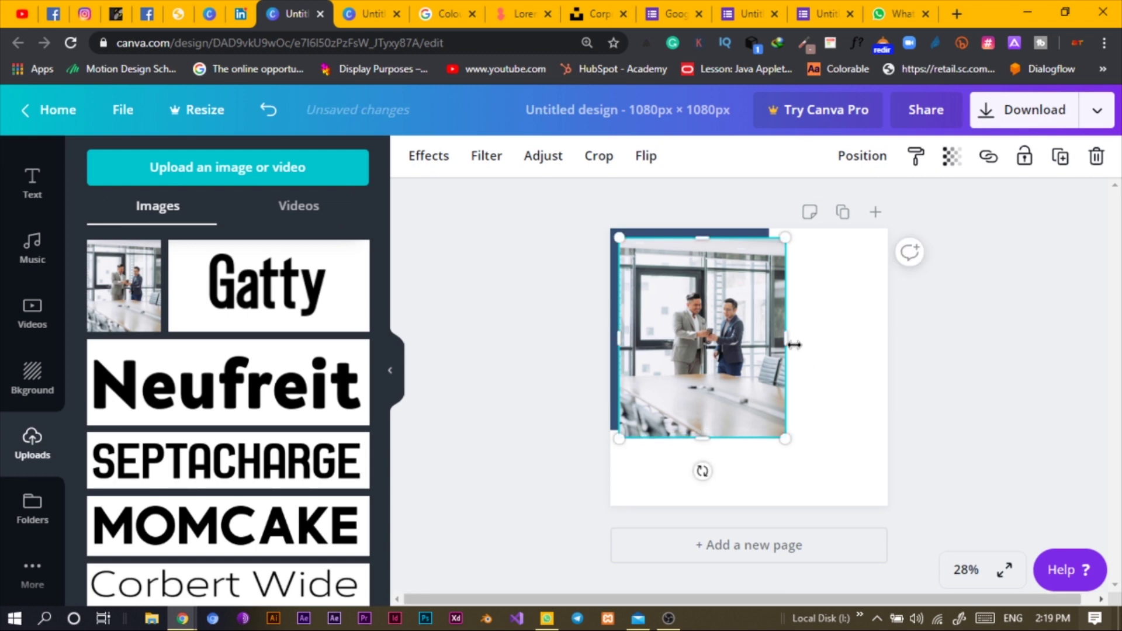
left_click_drag(789, 341, 782, 341)
left_click(539, 366)
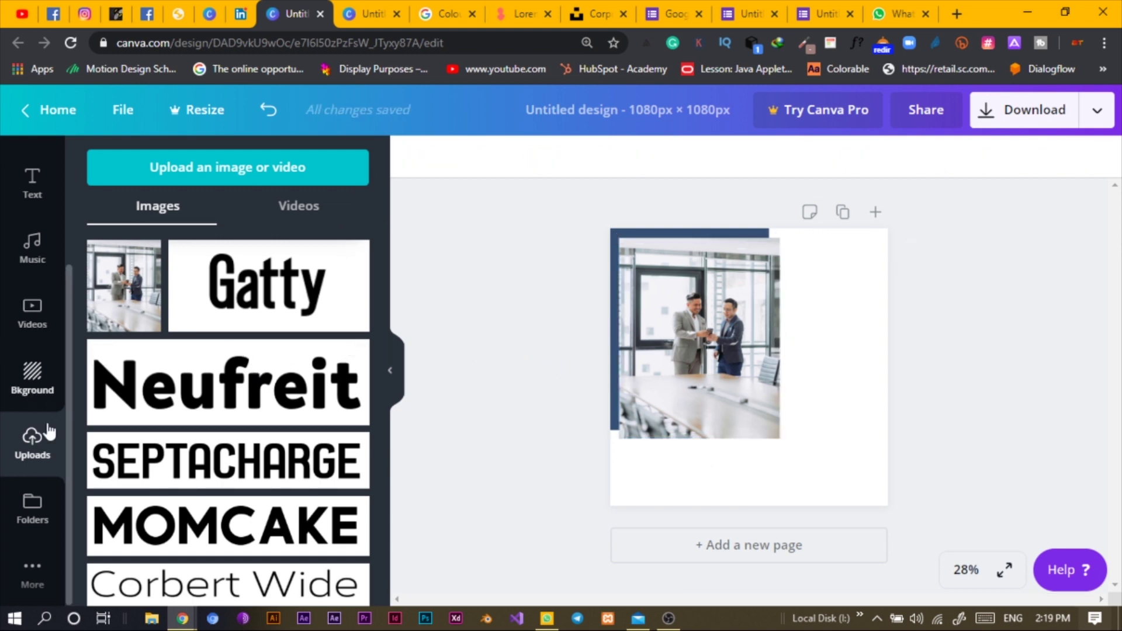
Add a small square overlapping the photo's lower-right edge and fill it with the medium grey from the photo colours.
scroll(35, 316, "up", 3)
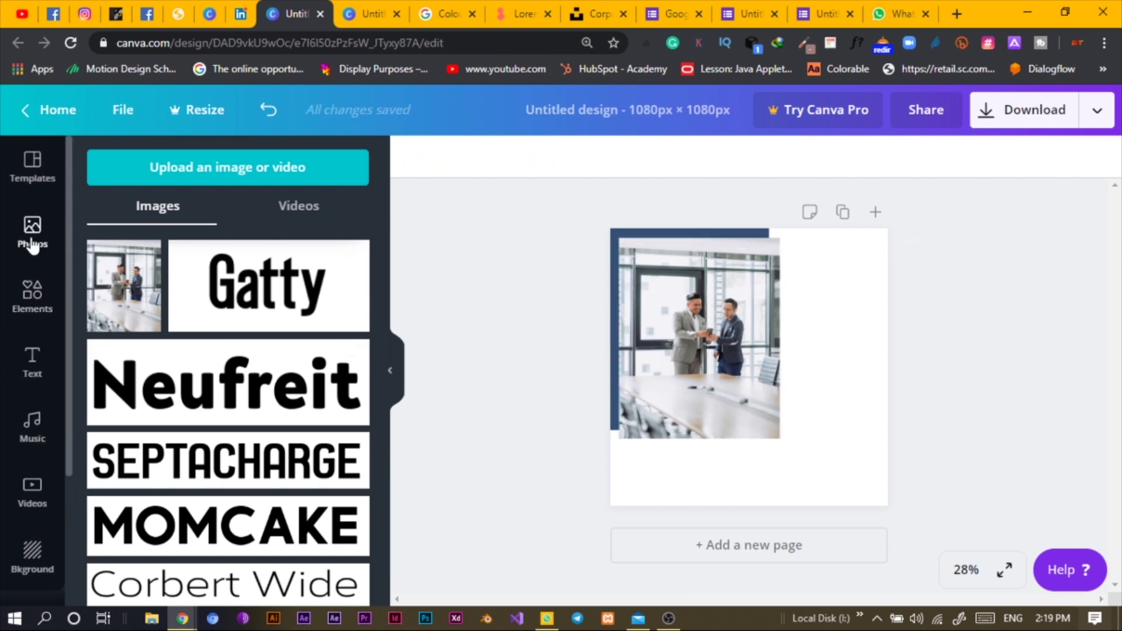
left_click(32, 298)
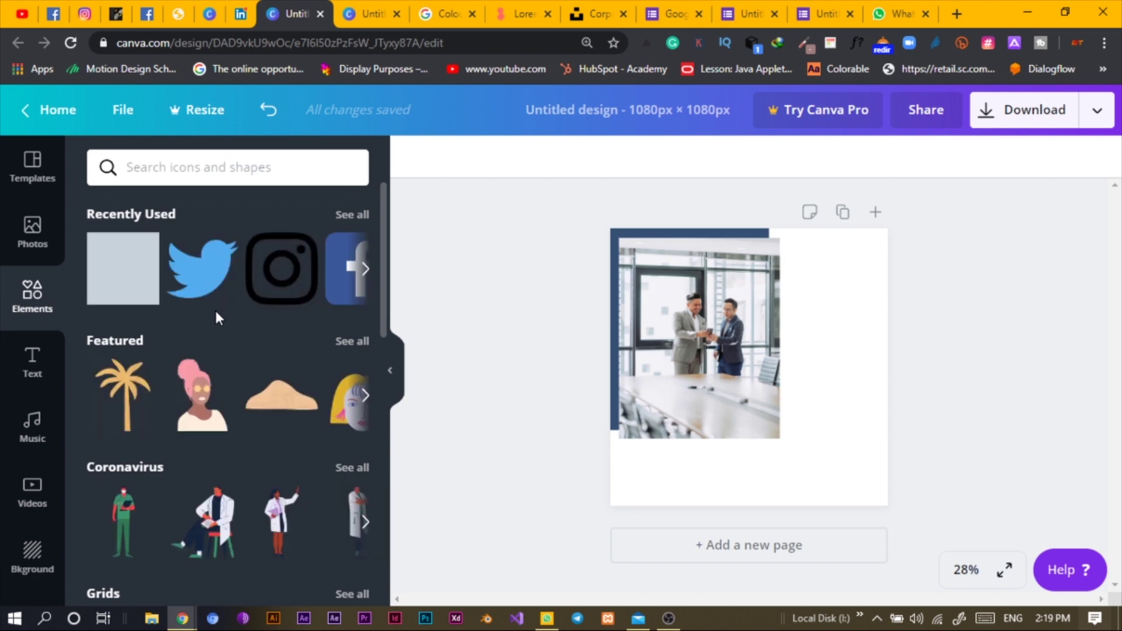
mouse_move(144, 266)
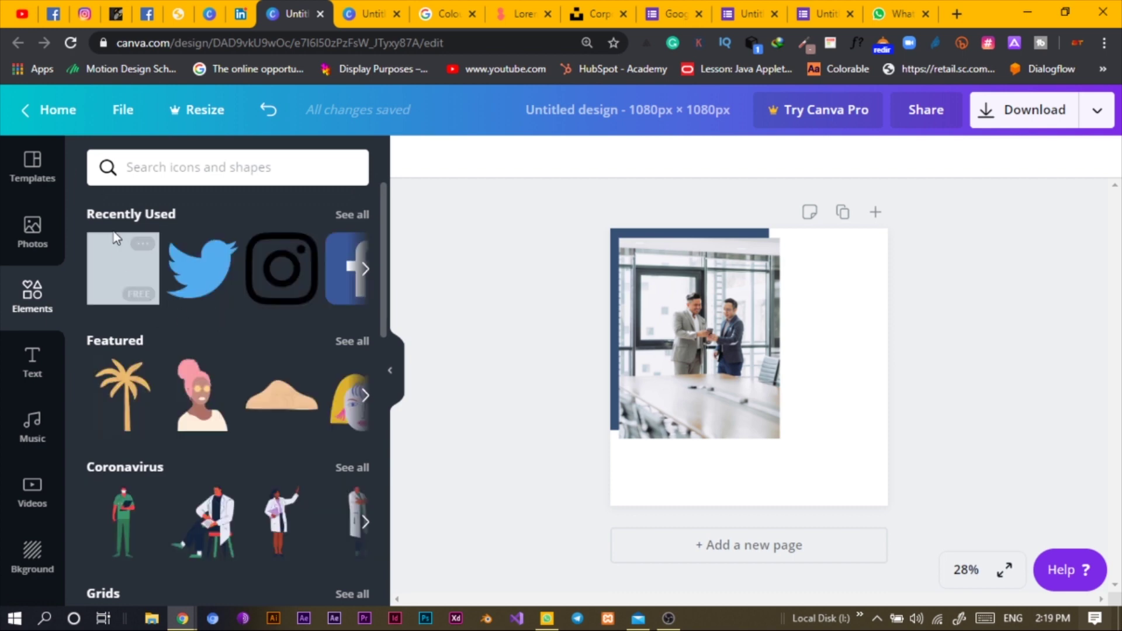
left_click(138, 272)
left_click_drag(677, 447, 782, 401)
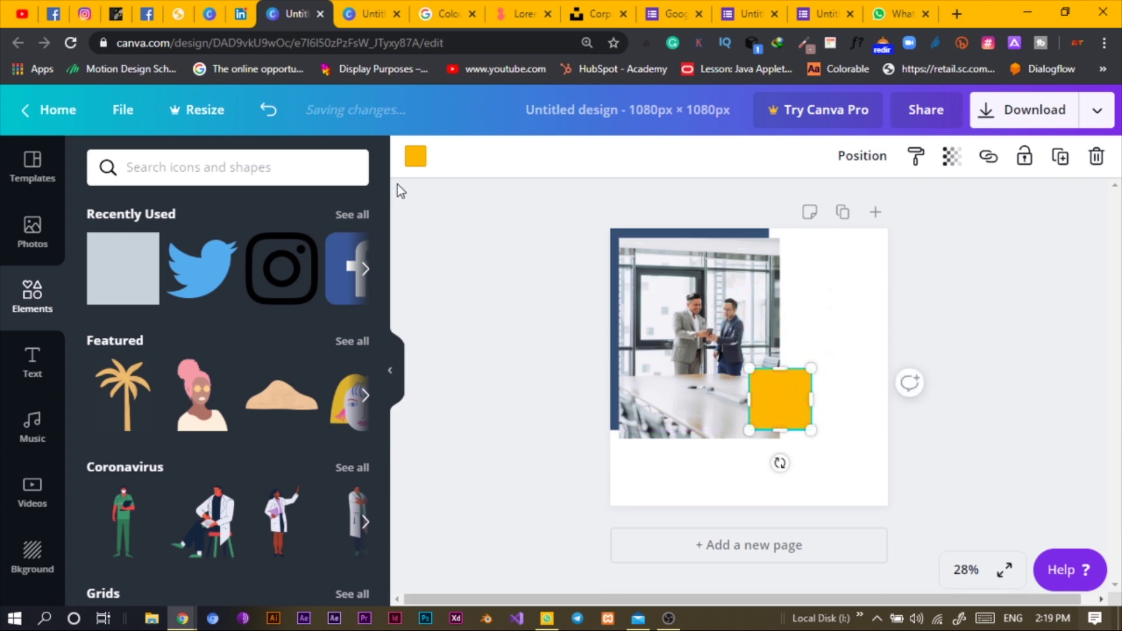
left_click(416, 156)
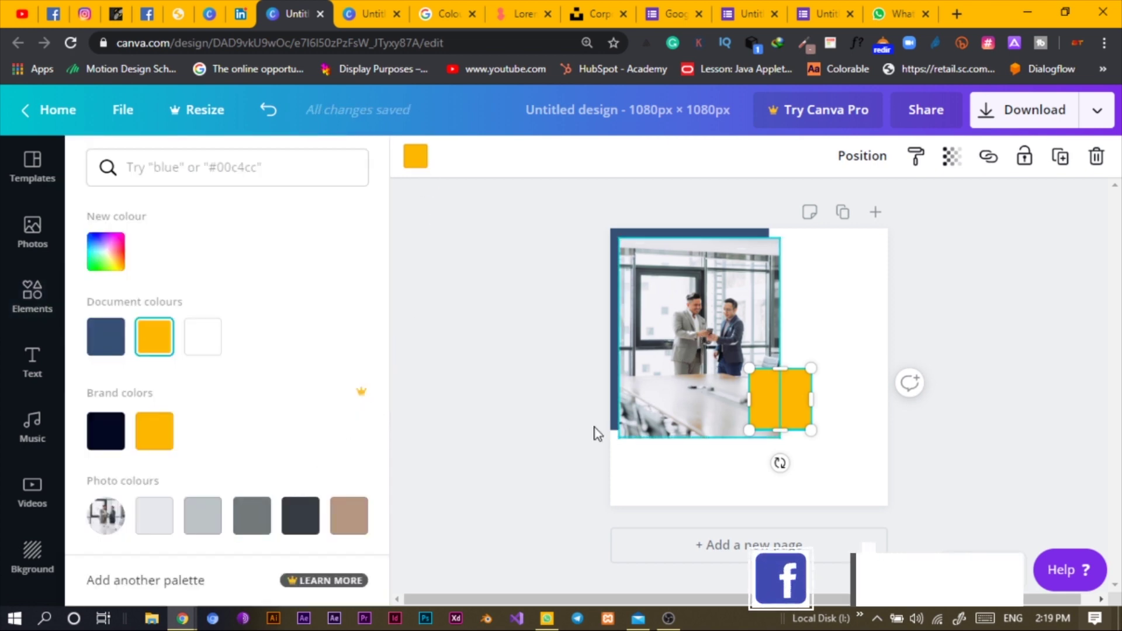
left_click(246, 528)
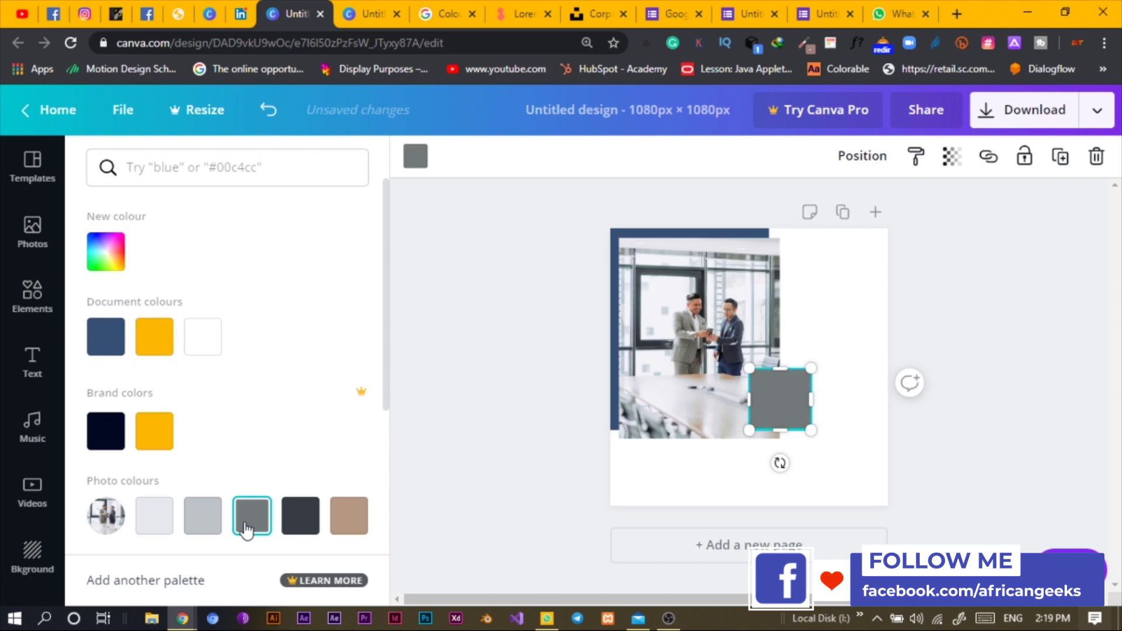
Recolour the small square overlapping the photo with the light grey from the photo colours.
left_click(208, 530)
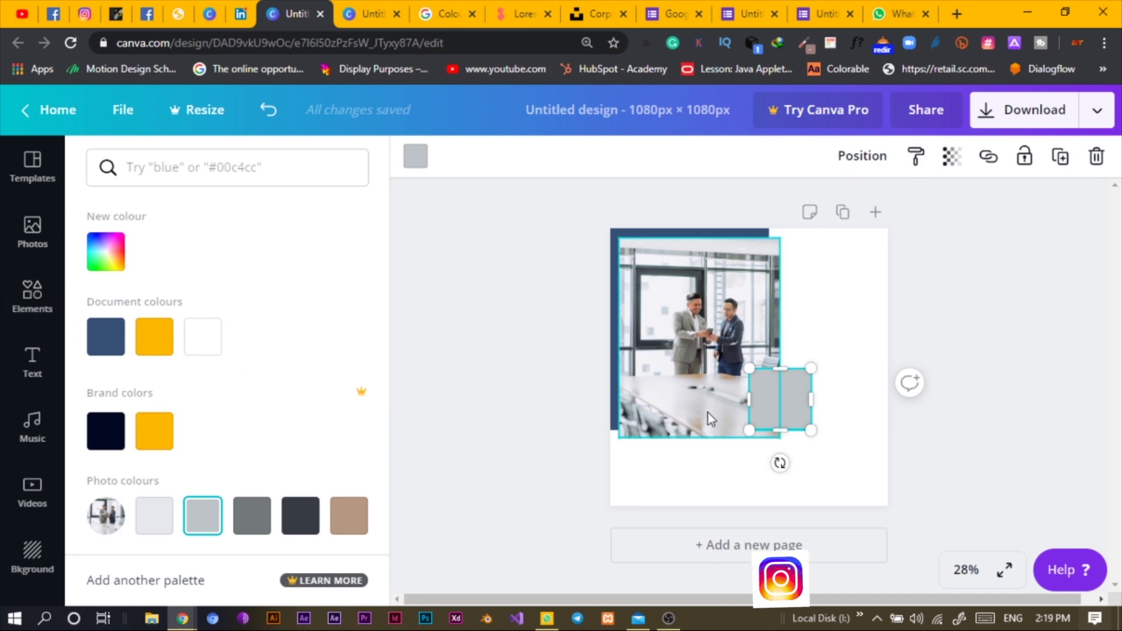
left_click_drag(772, 395, 777, 400)
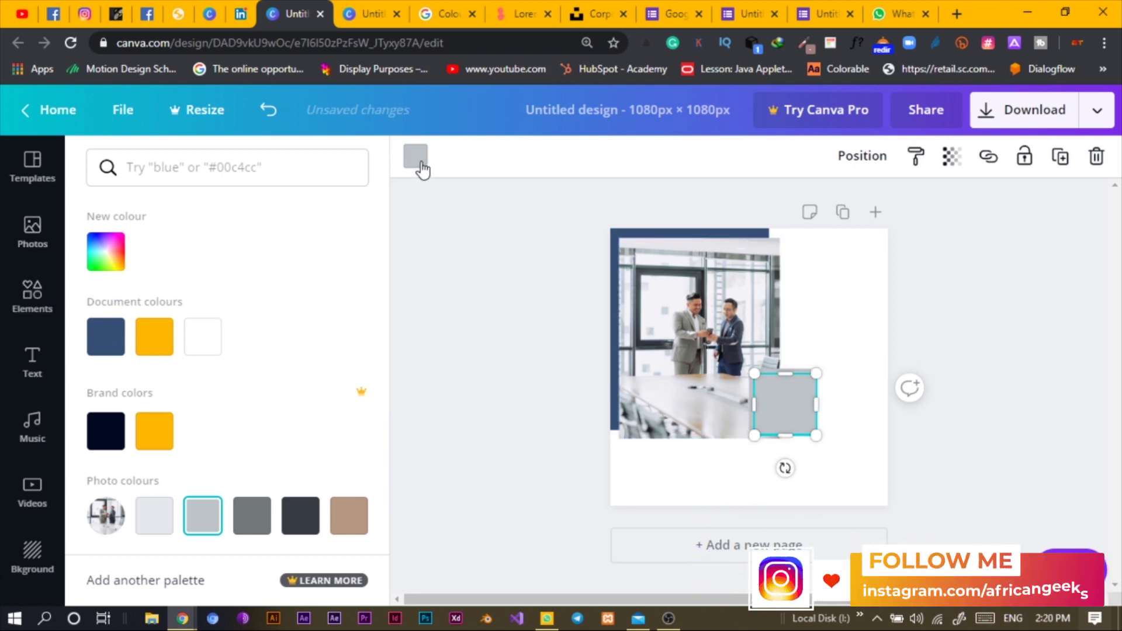
left_click(902, 450)
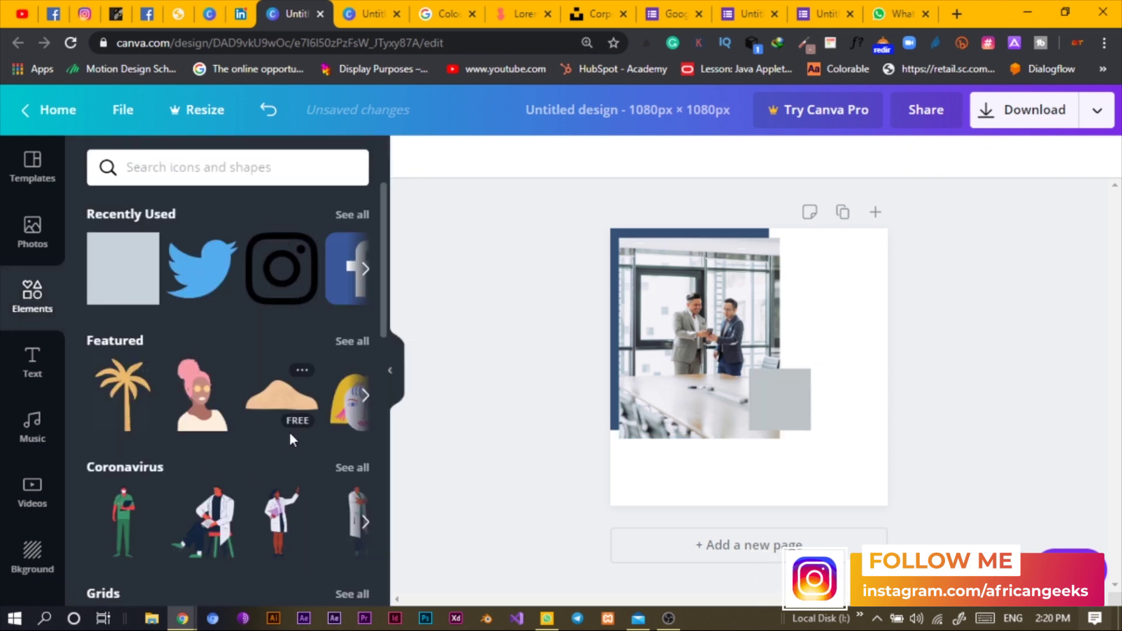
Add a diagonally striped square from the shapes, shrink it to match the small grey square and place it slightly offset over that square.
scroll(295, 427, "down", 4)
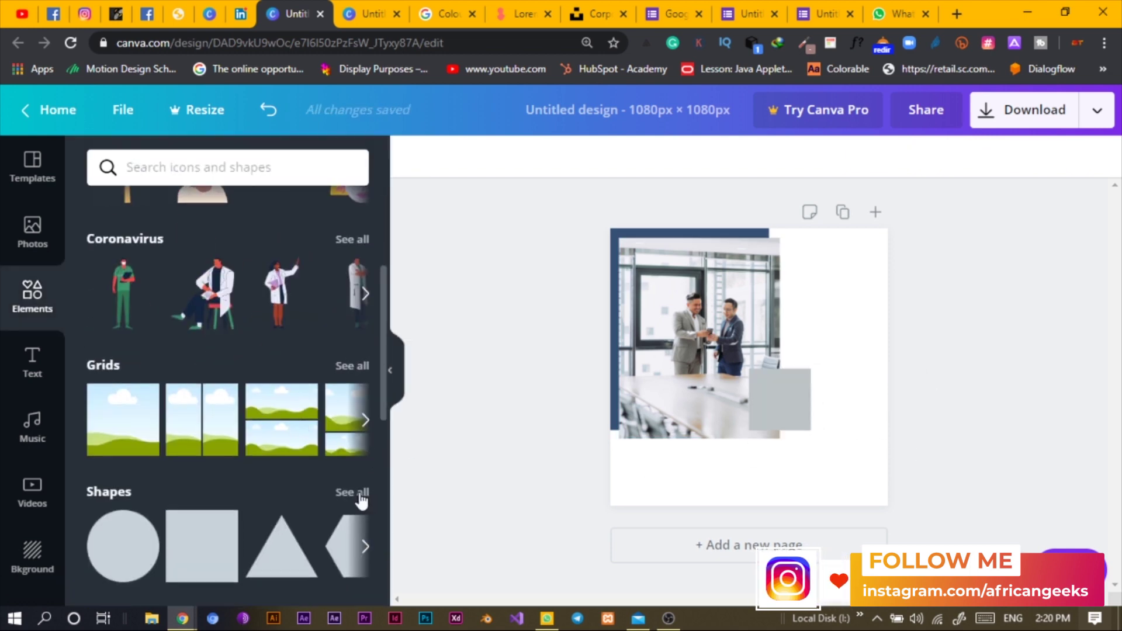
left_click(357, 493)
scroll(285, 403, "down", 10)
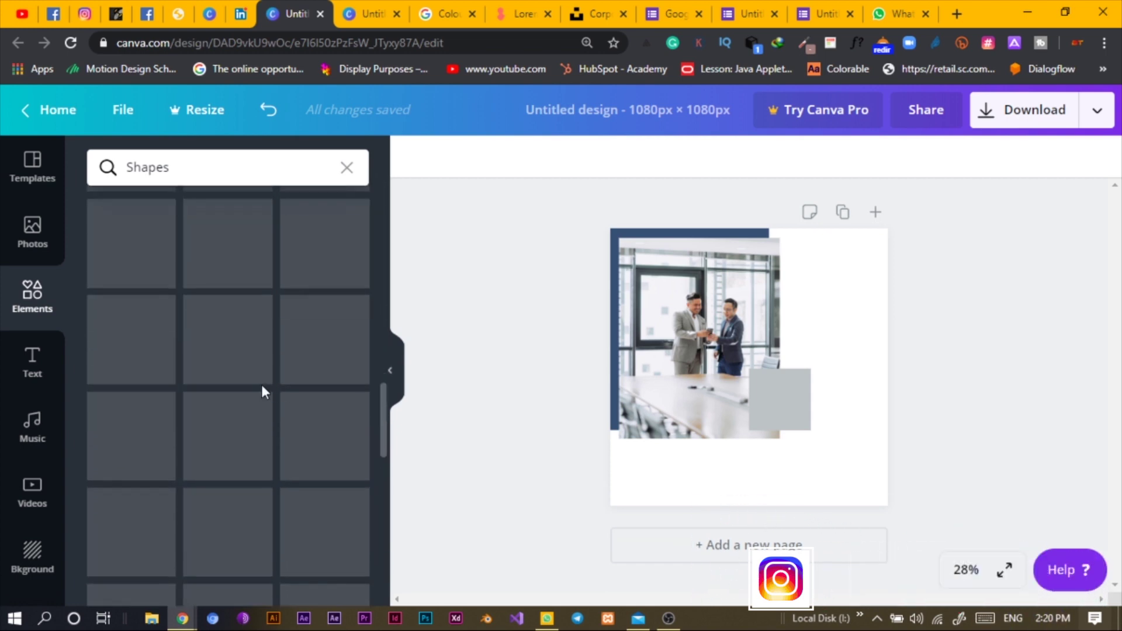
scroll(251, 386, "up", 2)
scroll(229, 342, "up", 2)
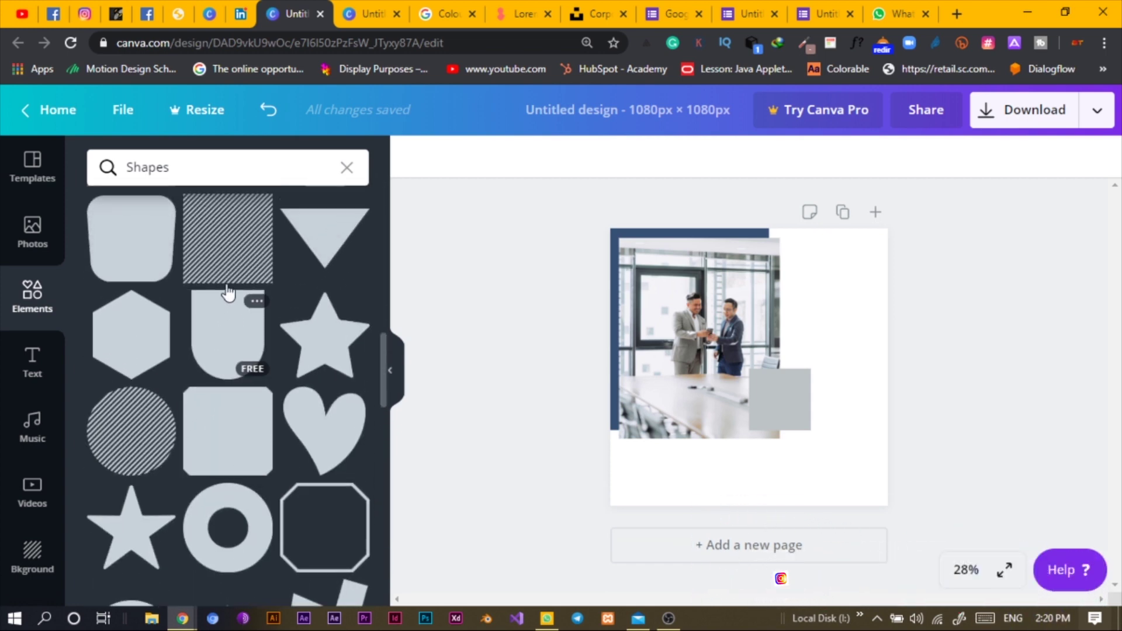
left_click(230, 269)
left_click_drag(699, 316, 745, 363)
left_click_drag(791, 404, 799, 419)
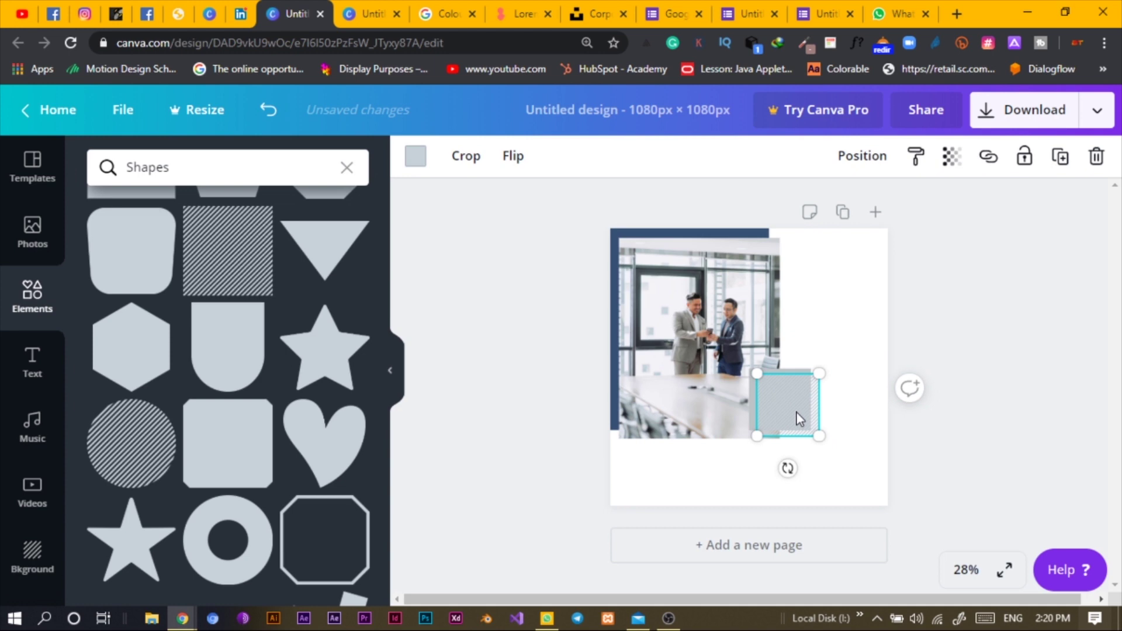
Recolour the striped square with the dark blue from the document colours.
left_click(421, 165)
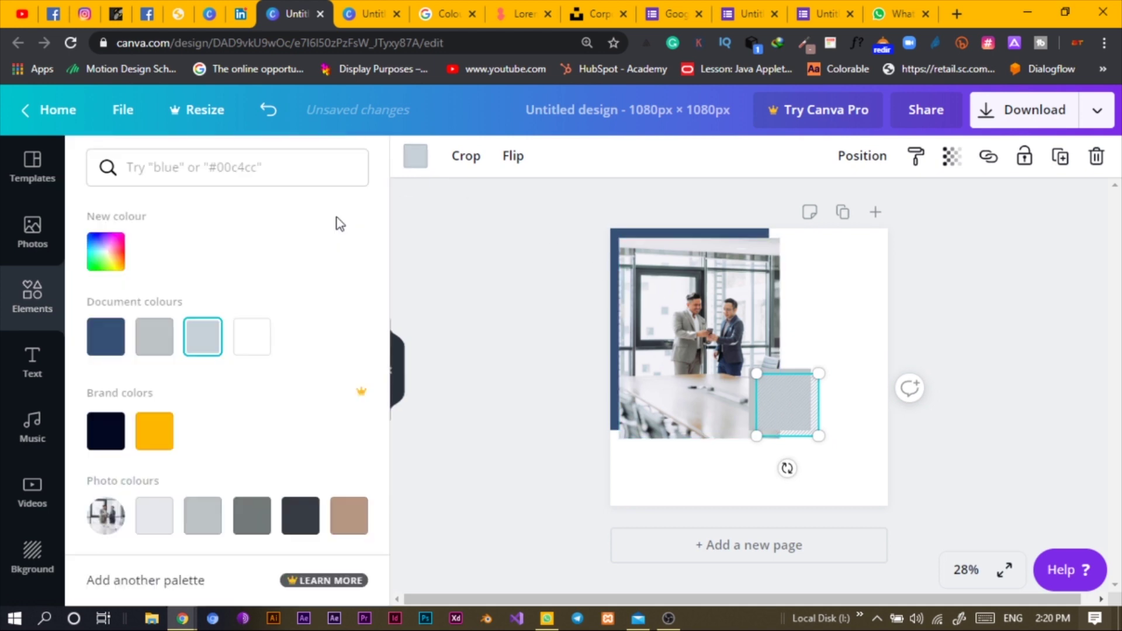
left_click(112, 336)
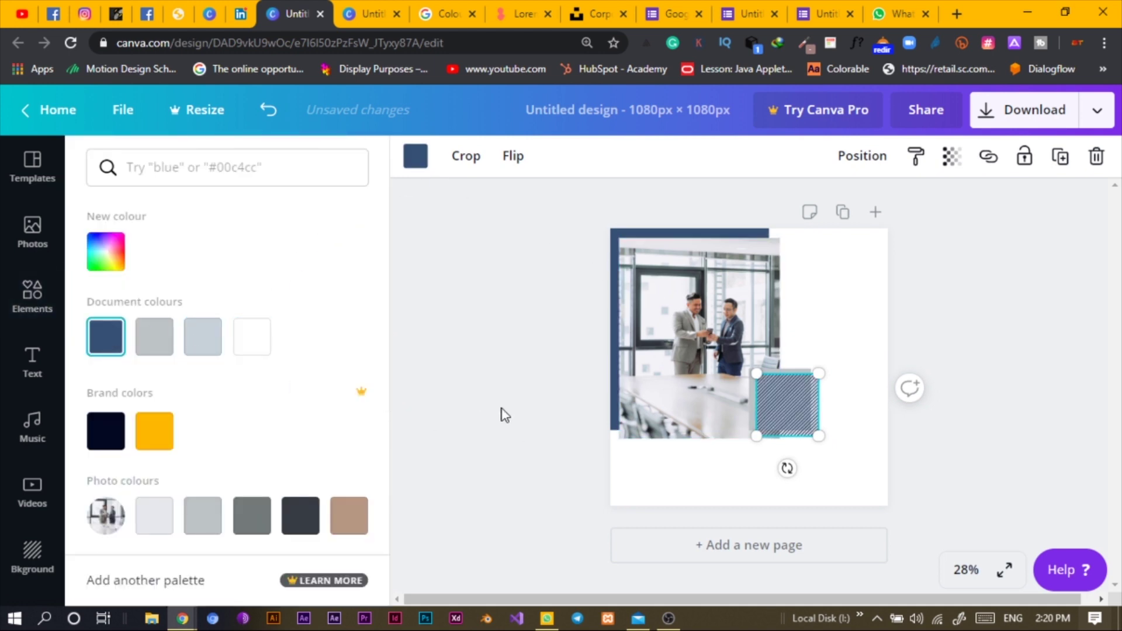
left_click(503, 408)
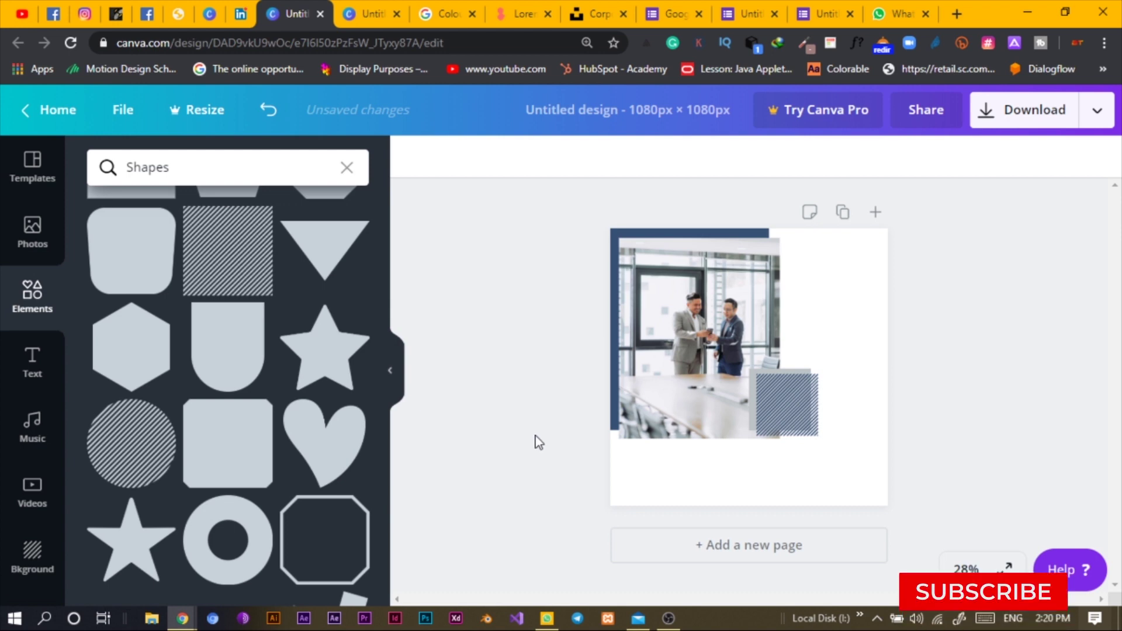
key("Escape")
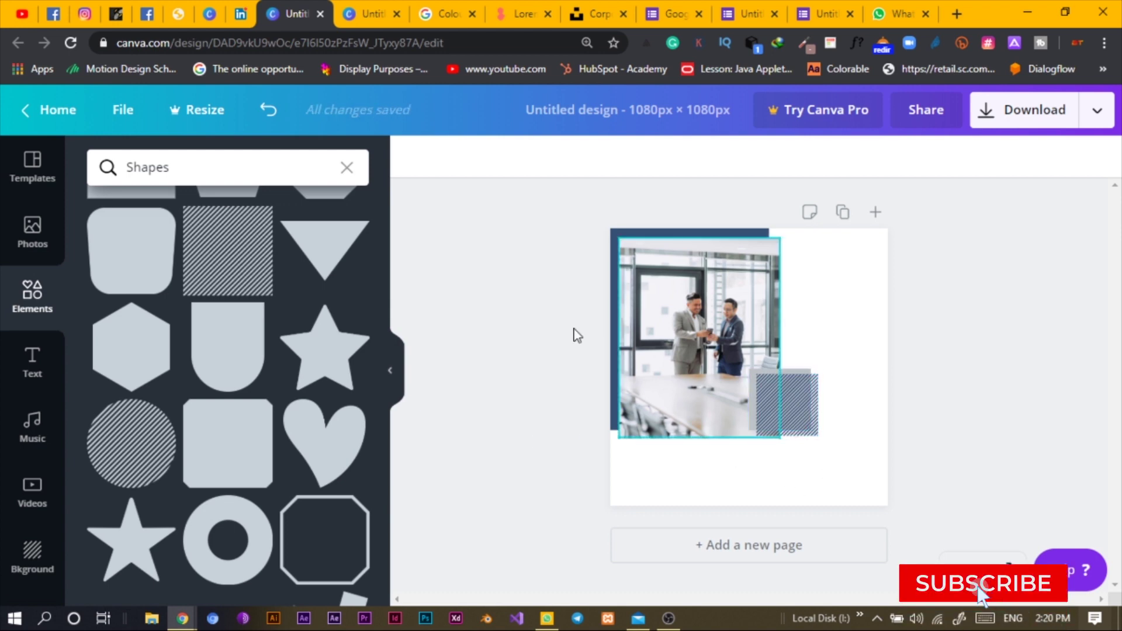
Search the elements for "line", insert the plain straight line and shorten it to about half its length.
left_click(225, 168)
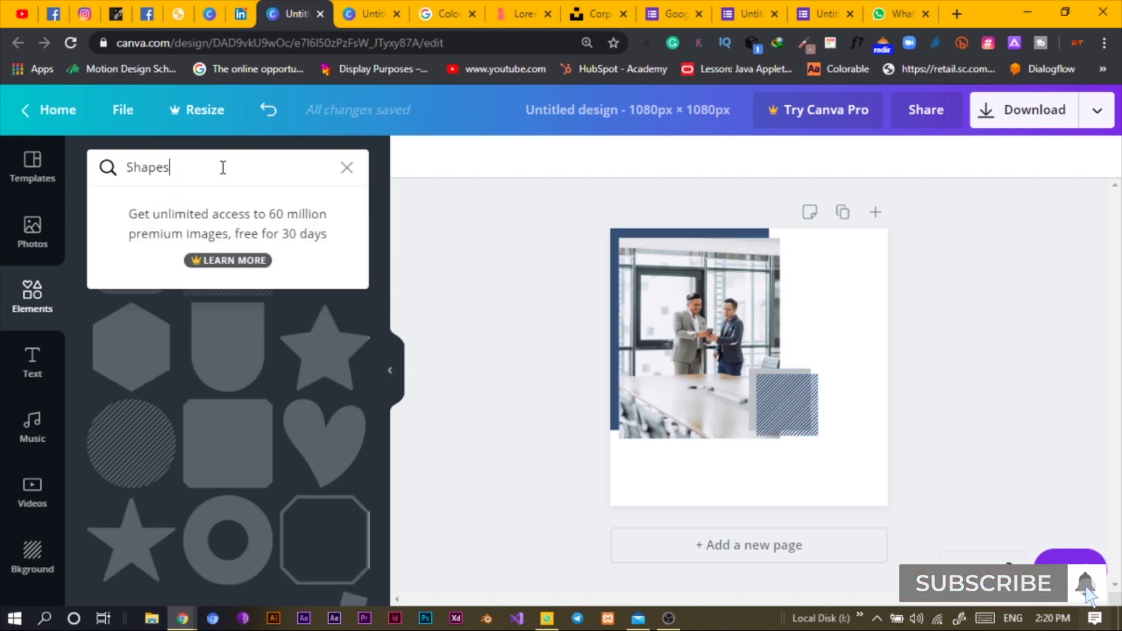
double_click(223, 168)
type("li")
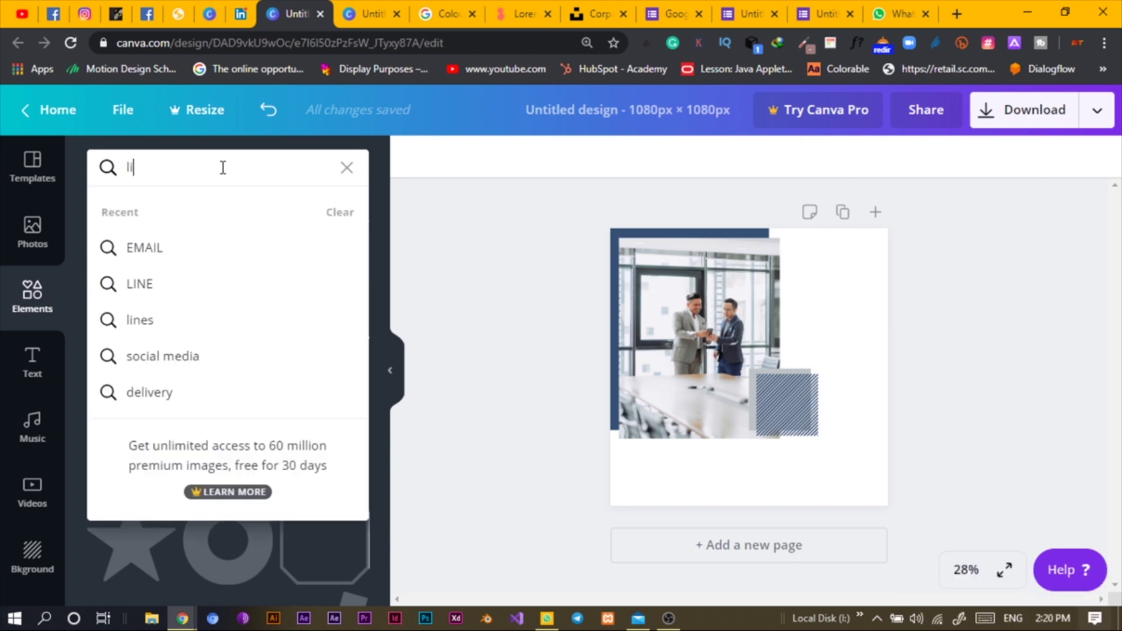
type("ne")
key("Return")
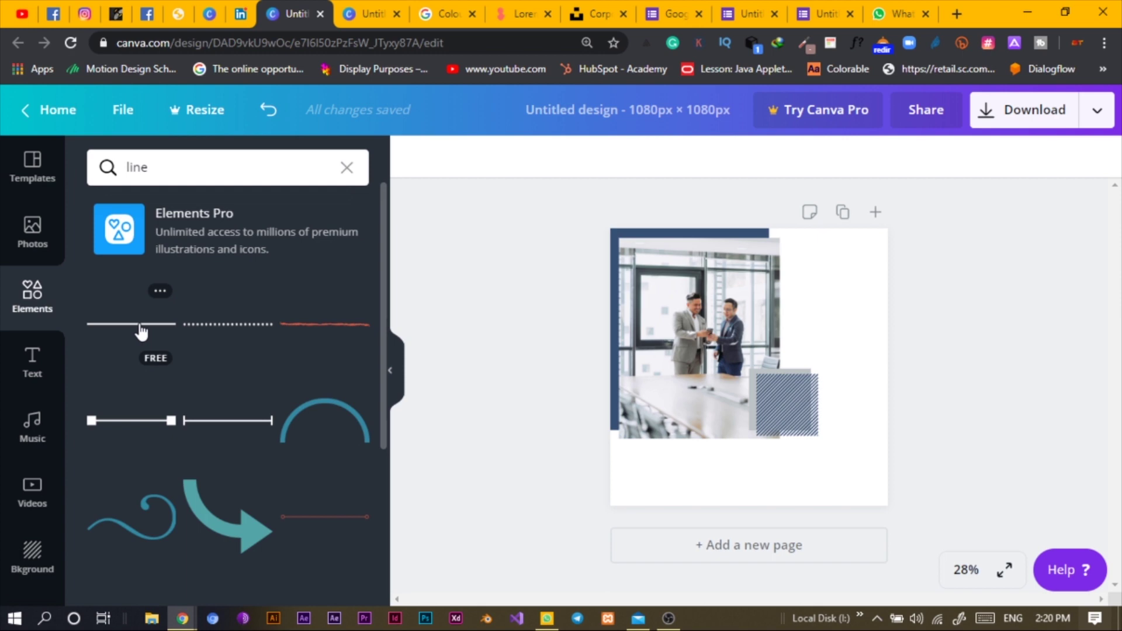
left_click(143, 332)
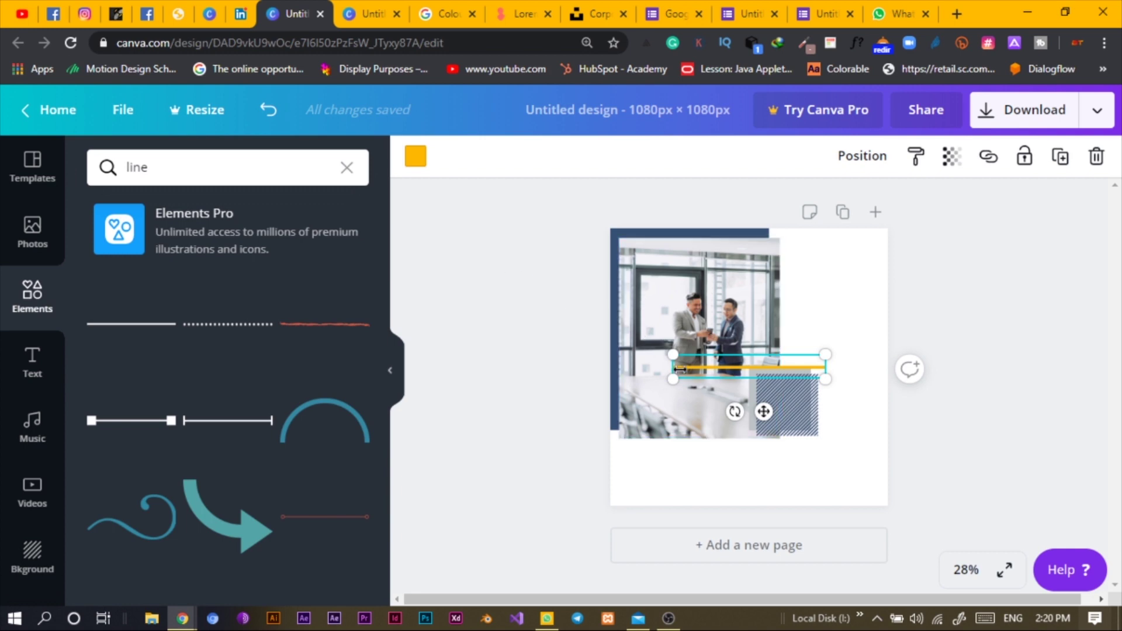
left_click_drag(673, 366, 749, 367)
Arrange the line and a vertical copy as a right-angled bracket near the page's upper-right corner, aligning their ends.
left_click_drag(803, 411, 878, 294)
key("Left")
key("Left")
key("Left")
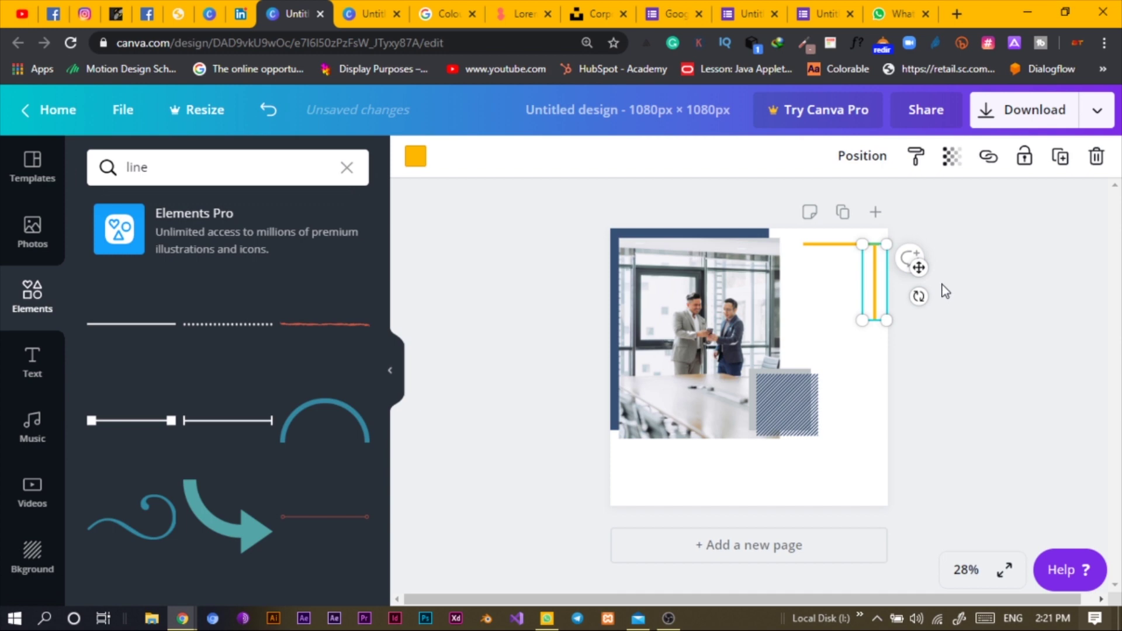
scroll(942, 285, "up", 5)
scroll(915, 281, "up", 2)
key("Right")
key("Right")
key("Right")
key("Right")
key("Right")
key("Right")
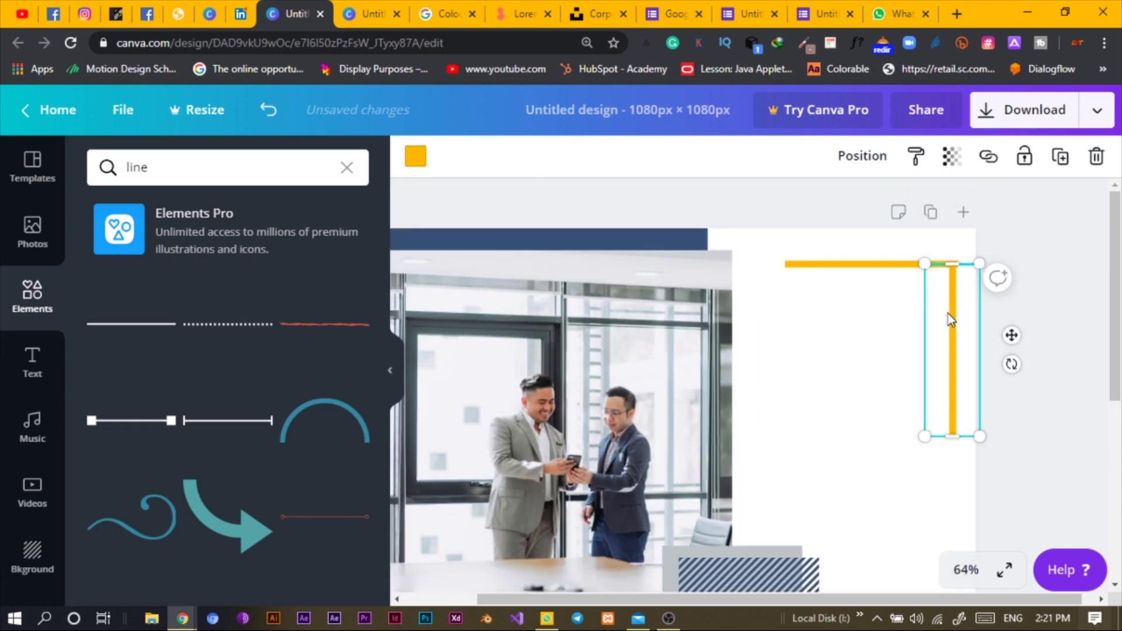
Shorten the bracket's vertical line to about 148 px from below and trim its horizontal line from the left.
scroll(1078, 384, "left", 2)
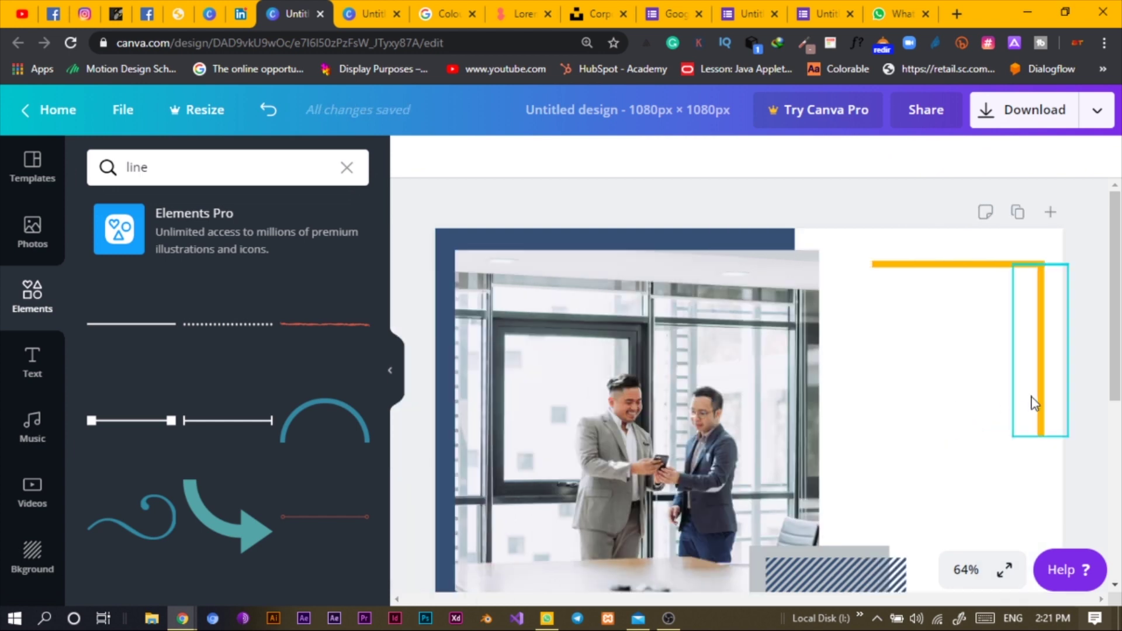
left_click_drag(1042, 441, 1045, 350)
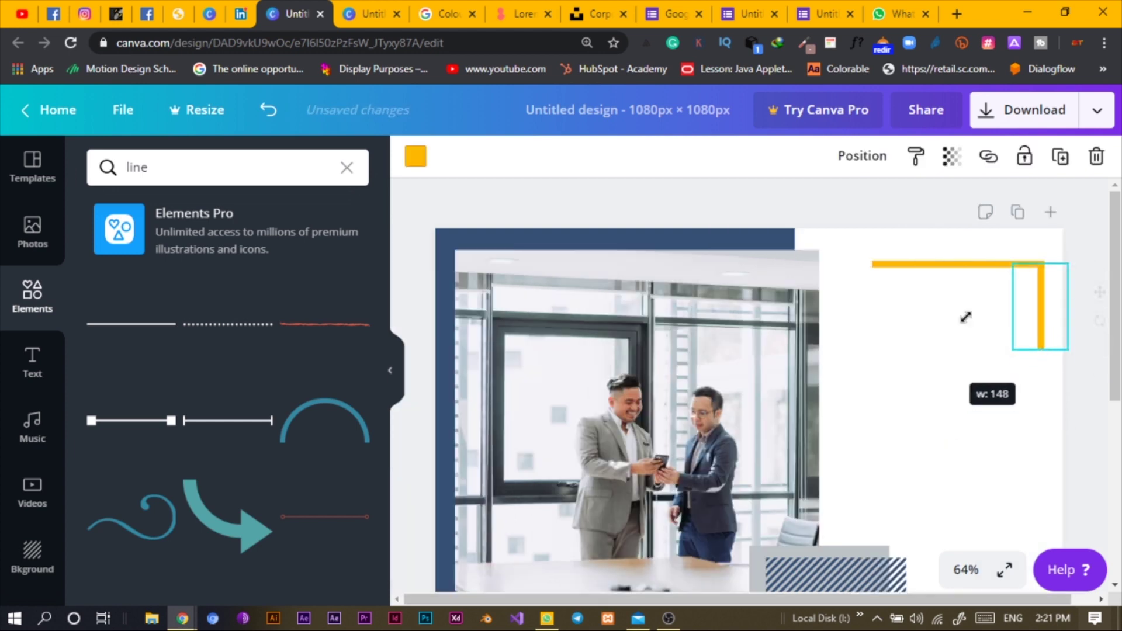
left_click(959, 264)
left_click_drag(876, 263, 936, 264)
left_click(1046, 327)
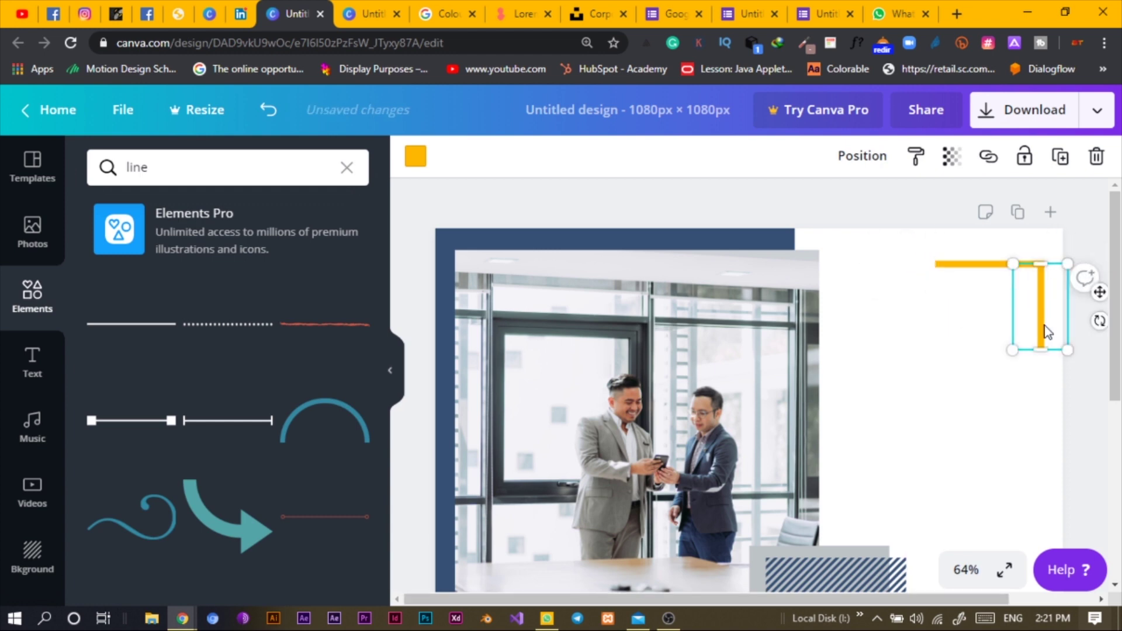
Group the two bracket lines and recolour them with the dark blue from the document colours.
left_click(1086, 394)
left_click_drag(906, 243, 1080, 390)
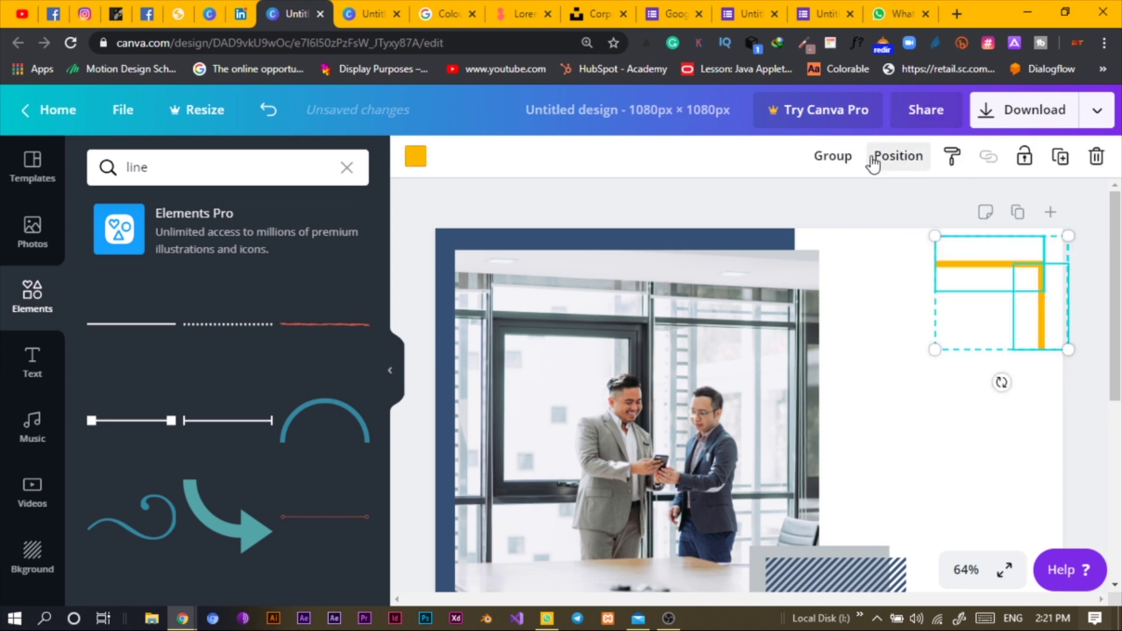
left_click(833, 157)
left_click(416, 156)
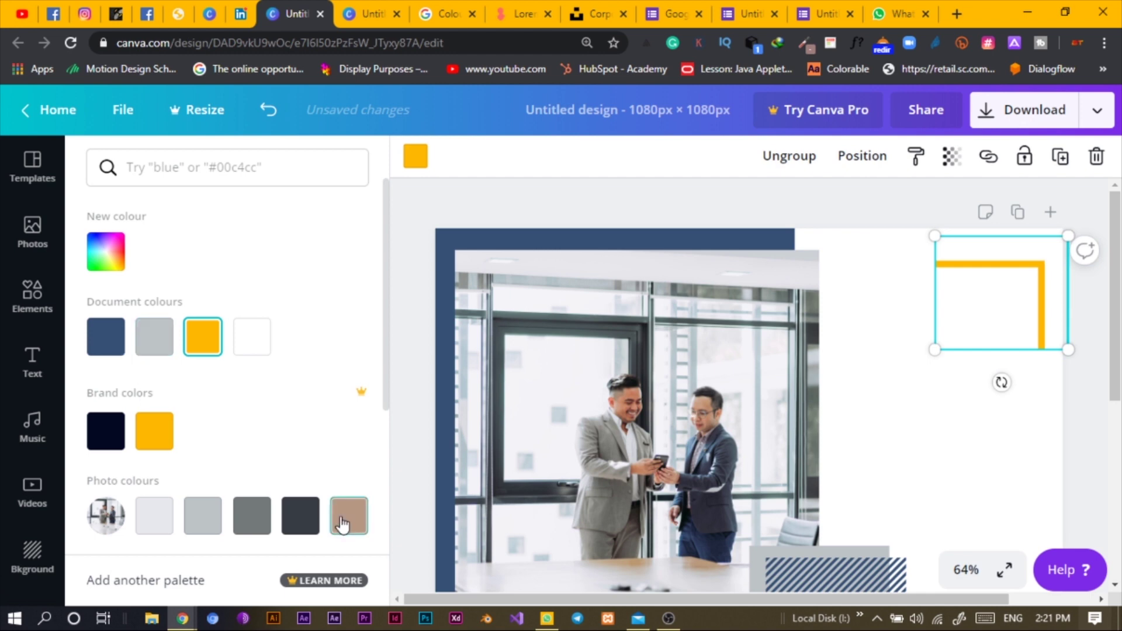
left_click(304, 517)
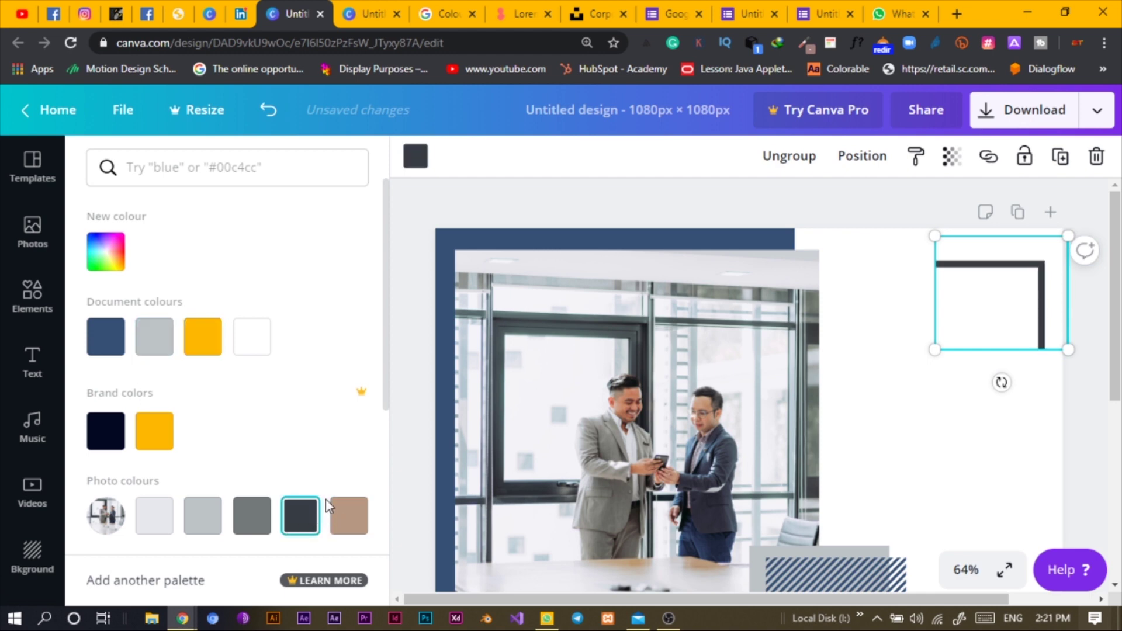
scroll(132, 432, "down", 1)
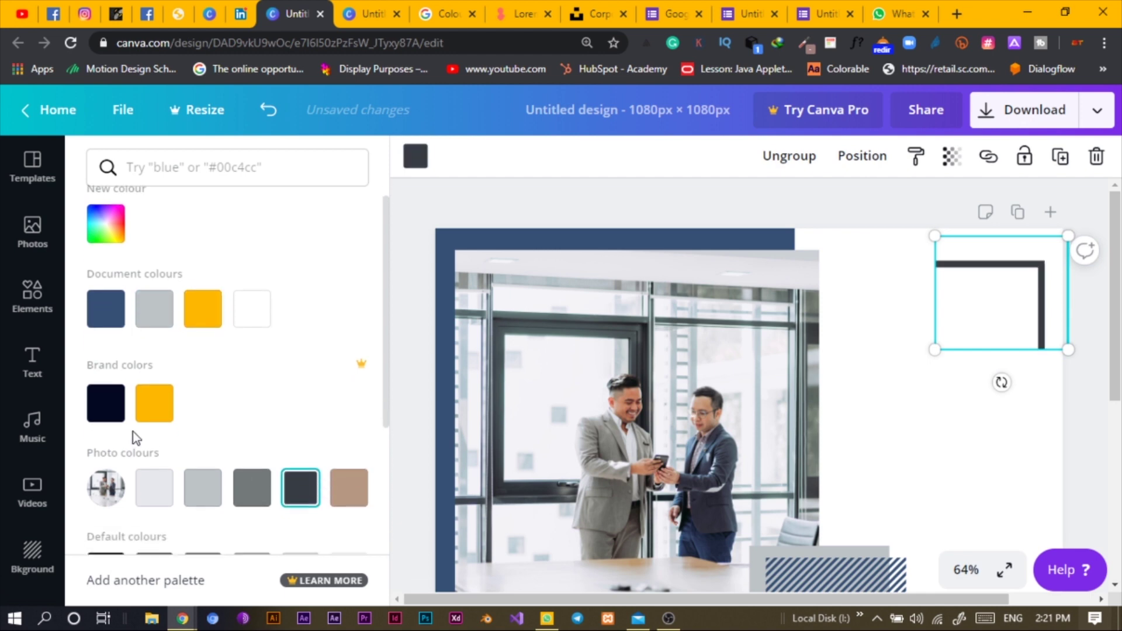
left_click(108, 300)
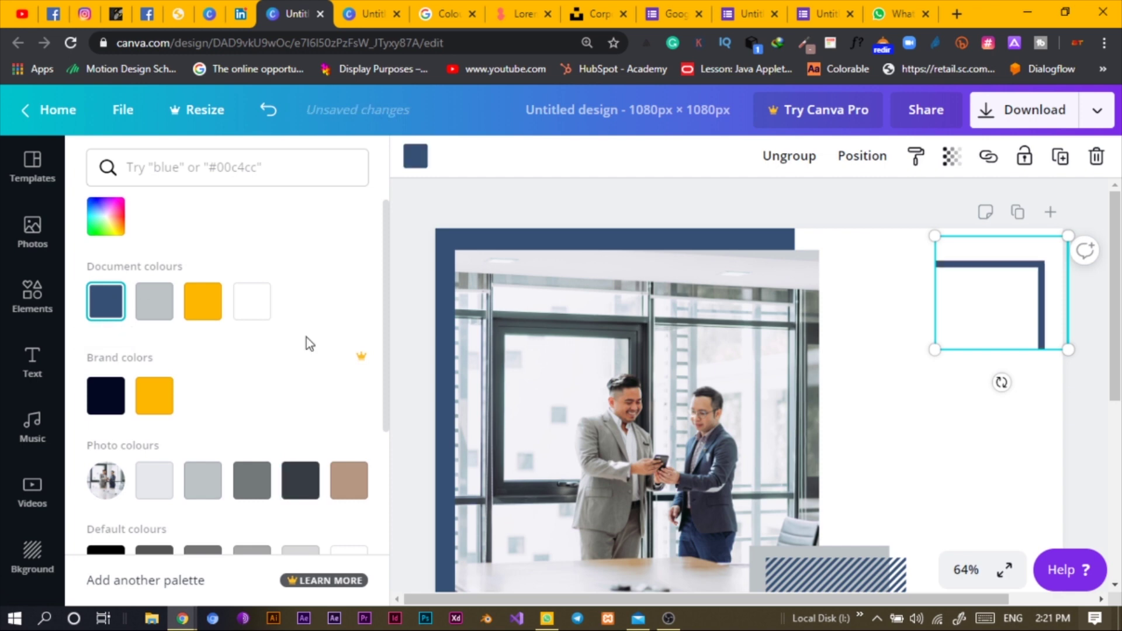
Place a copy of the blue bracket near the page's lower-right corner, rotated 90° counterclockwise and ungrouped.
scroll(630, 436, "down", 4)
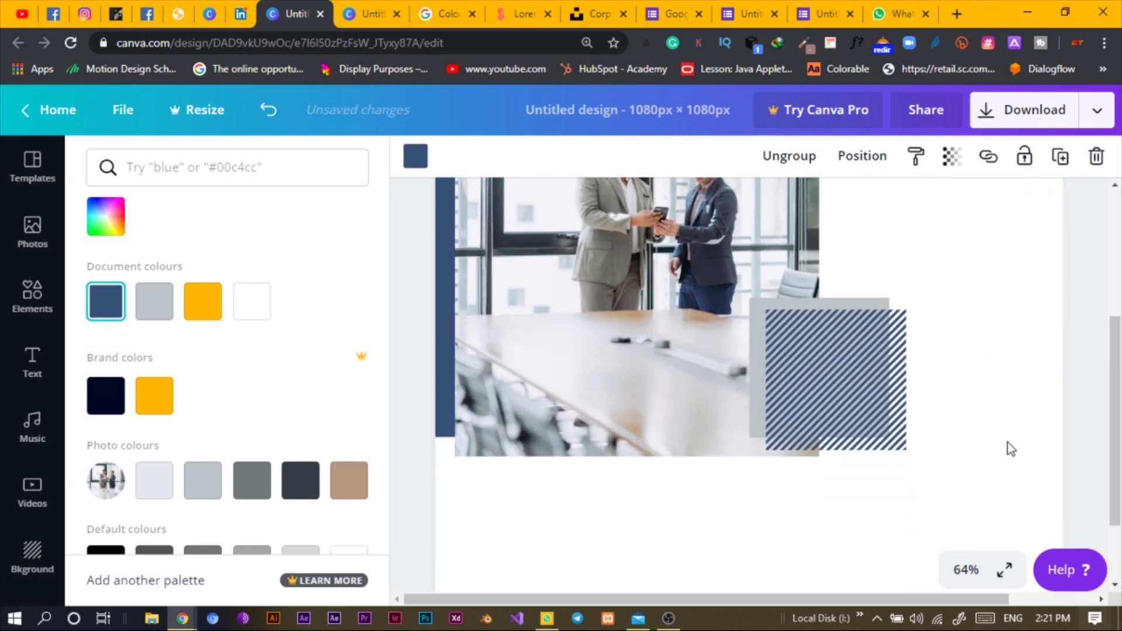
scroll(1047, 409, "up", 3)
left_click_drag(1051, 301, 1049, 526)
scroll(1040, 447, "down", 5)
left_click_drag(985, 273, 958, 476)
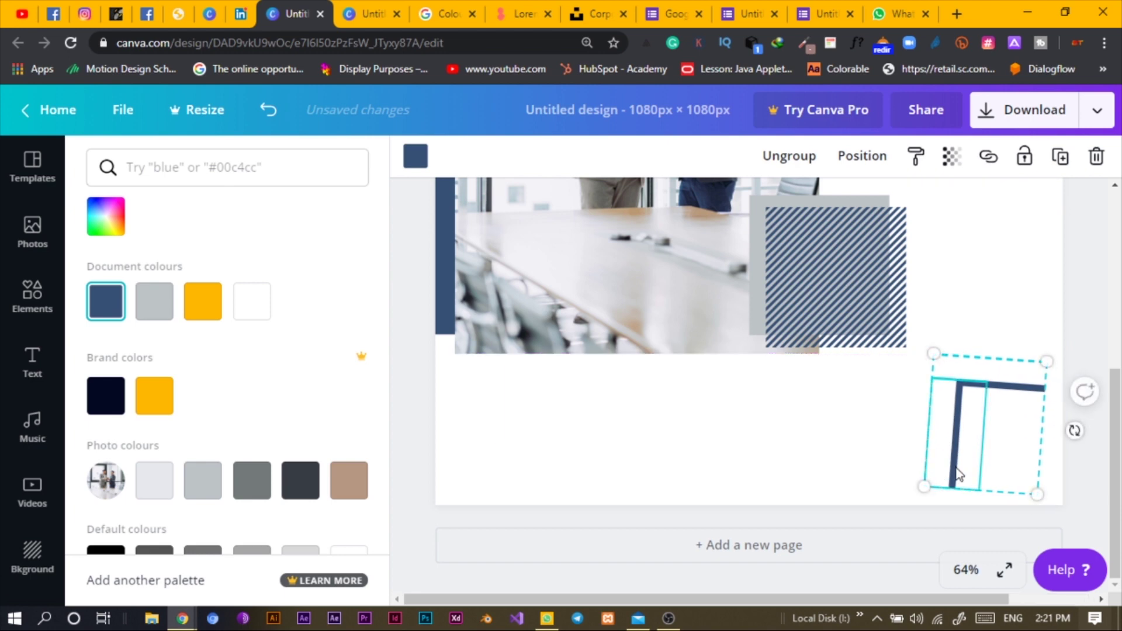
left_click_drag(1074, 431, 1003, 437)
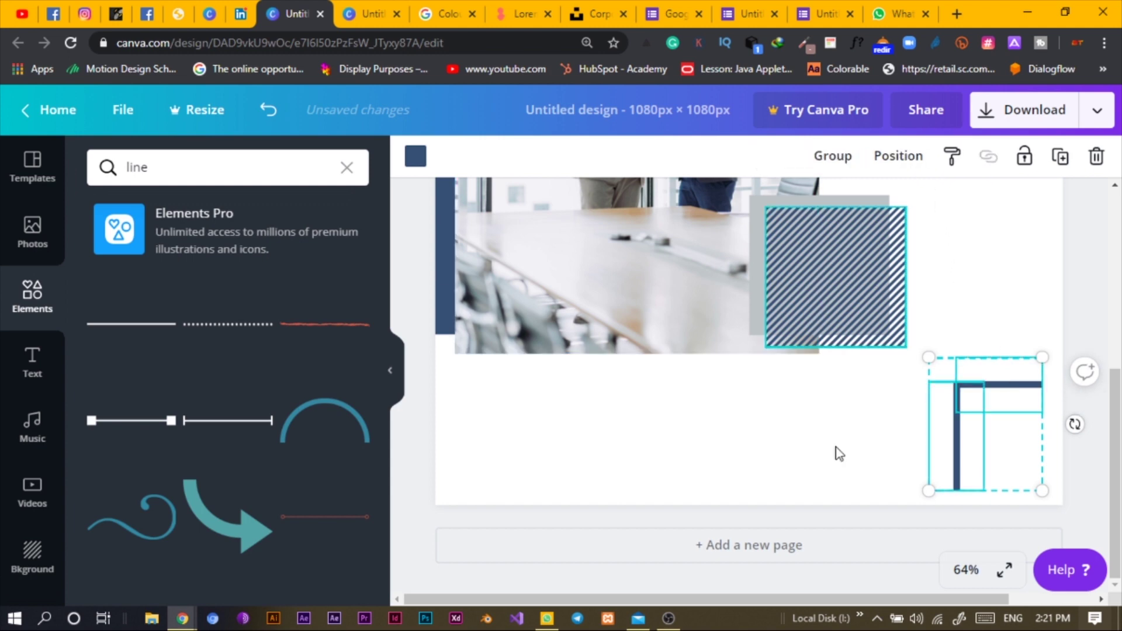
Move the copied bracket's horizontal line to the vertical line's lower end, extending left, and align the ends into a closed corner.
left_click(849, 464)
left_click_drag(987, 394, 900, 485)
key("Right")
key("Right")
key("Right")
key("Right")
key("Right")
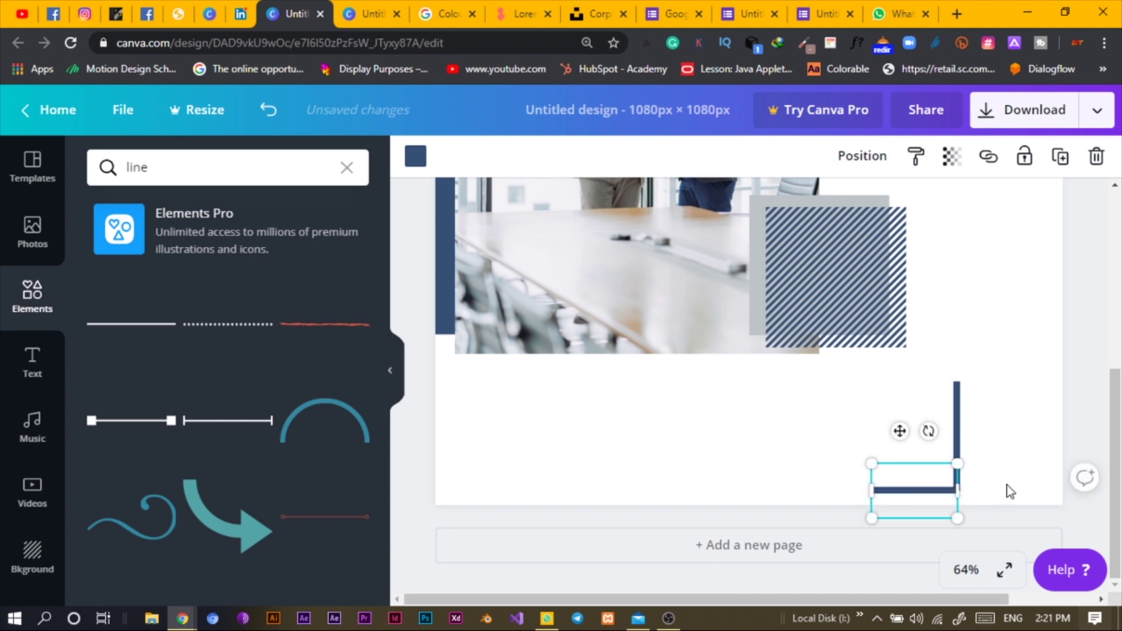
left_click(1023, 436)
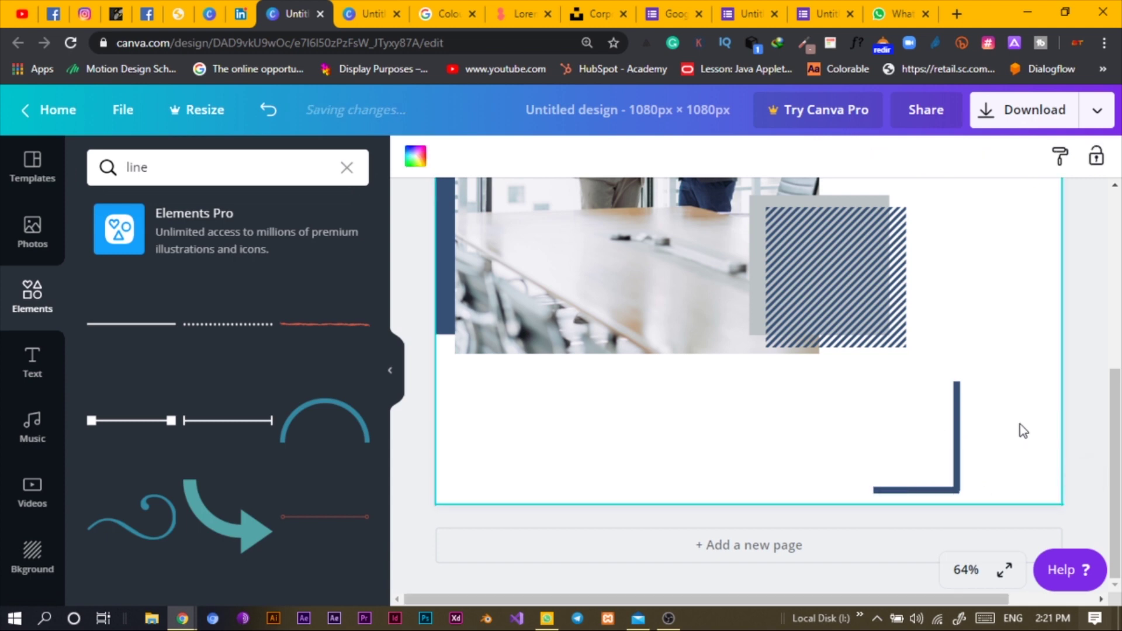
left_click(920, 491)
Group the two lines of the lower bracket and position it at the page's lower-right corner, in line with the upper bracket.
left_click(1005, 467)
left_click_drag(1005, 459, 860, 533)
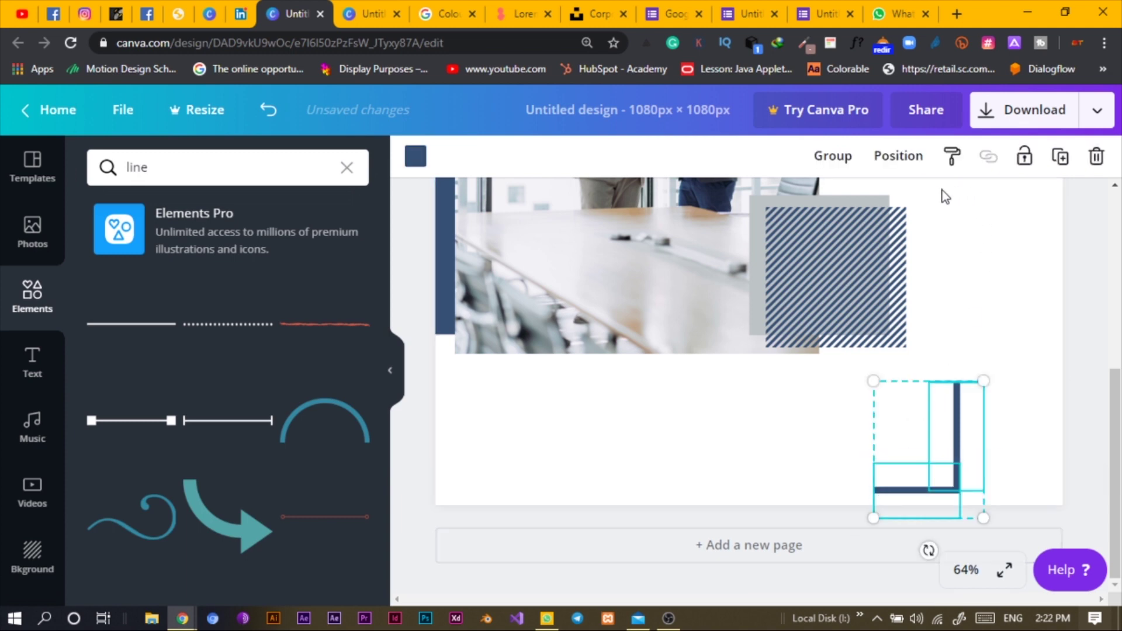
left_click(834, 157)
left_click_drag(965, 485, 1019, 477)
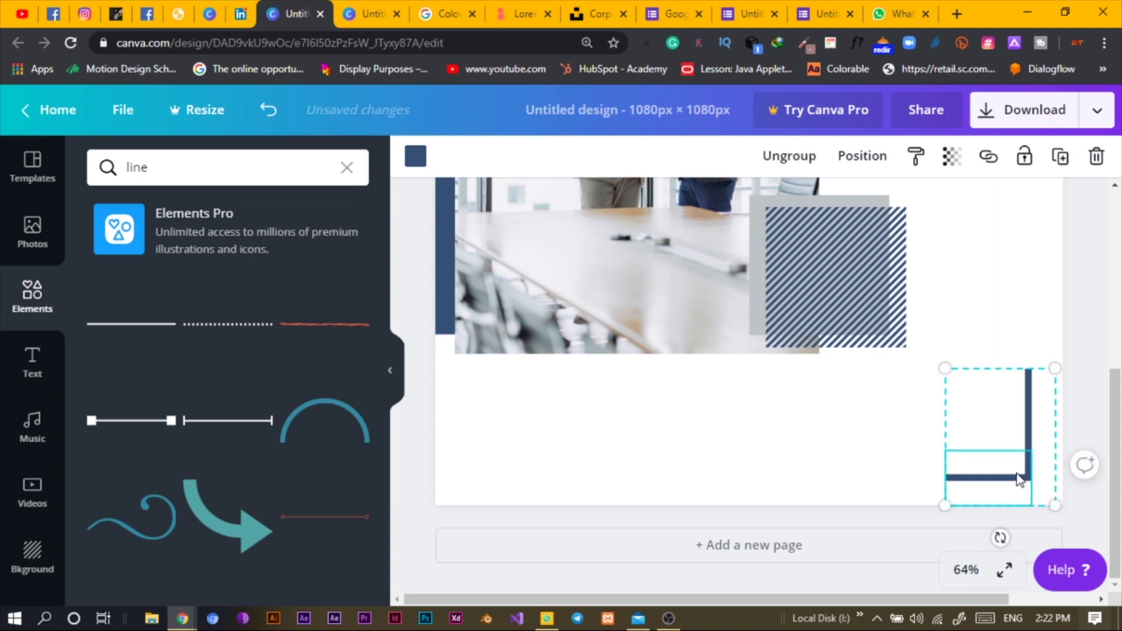
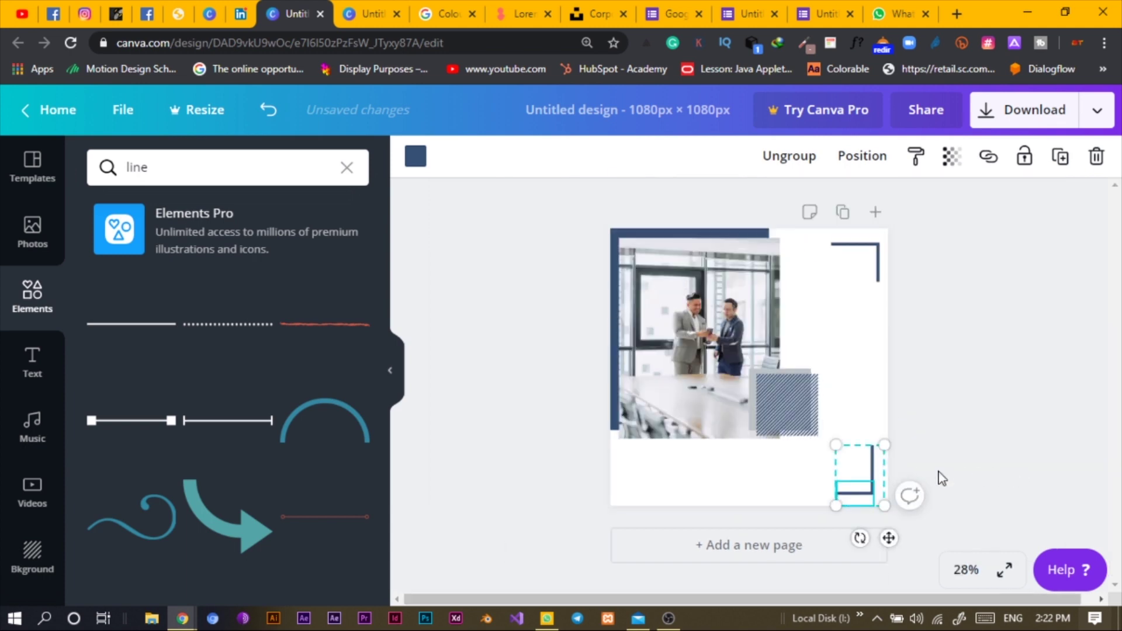
left_click_drag(865, 484, 868, 485)
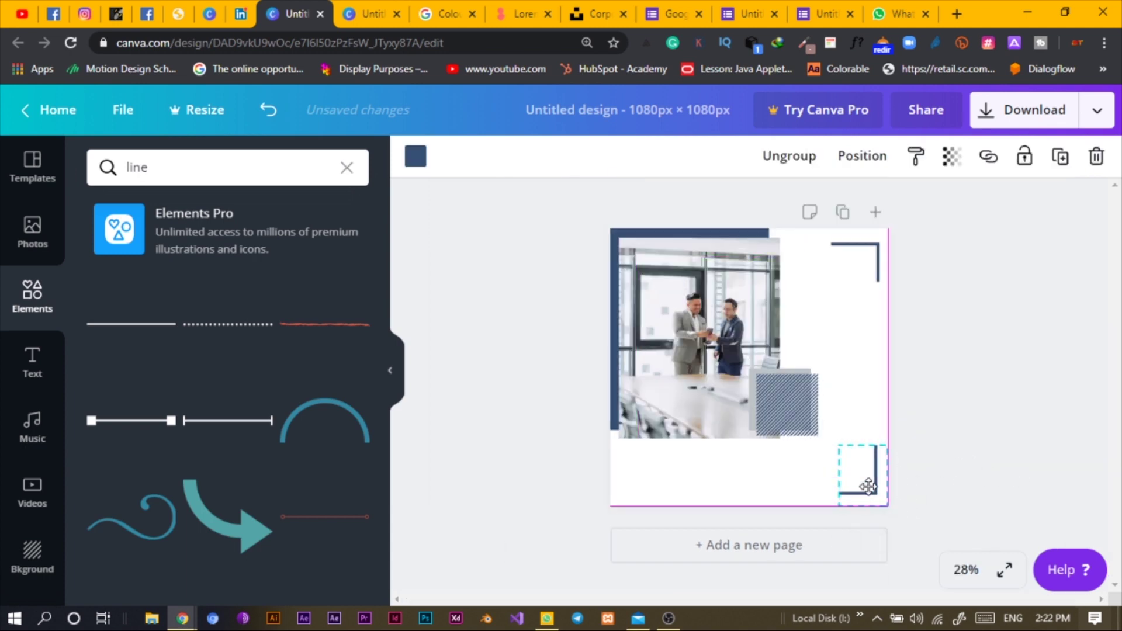
left_click(999, 484)
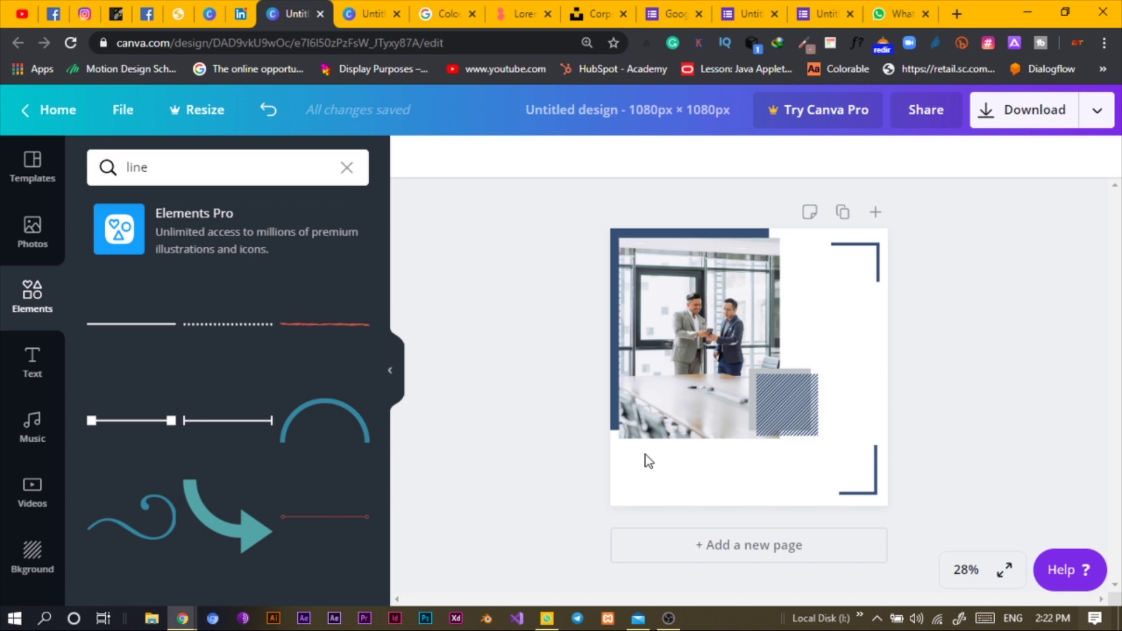
Open the saved BRAINER.CO logo design and copy the grouped blue bar symbol from its first page.
left_click(208, 17)
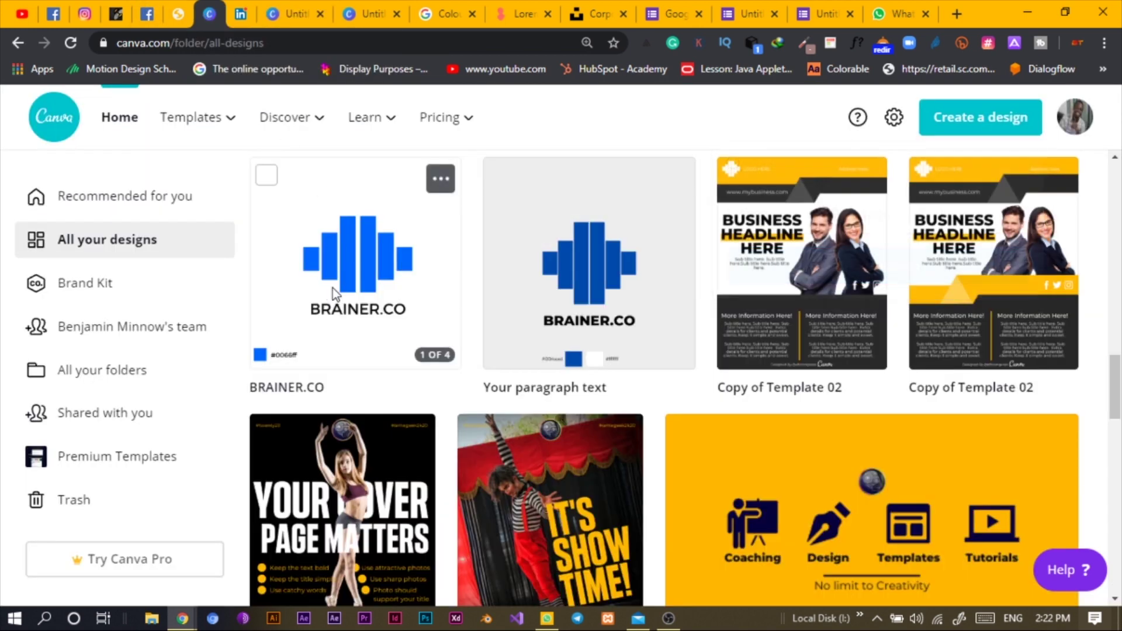
left_click(332, 289)
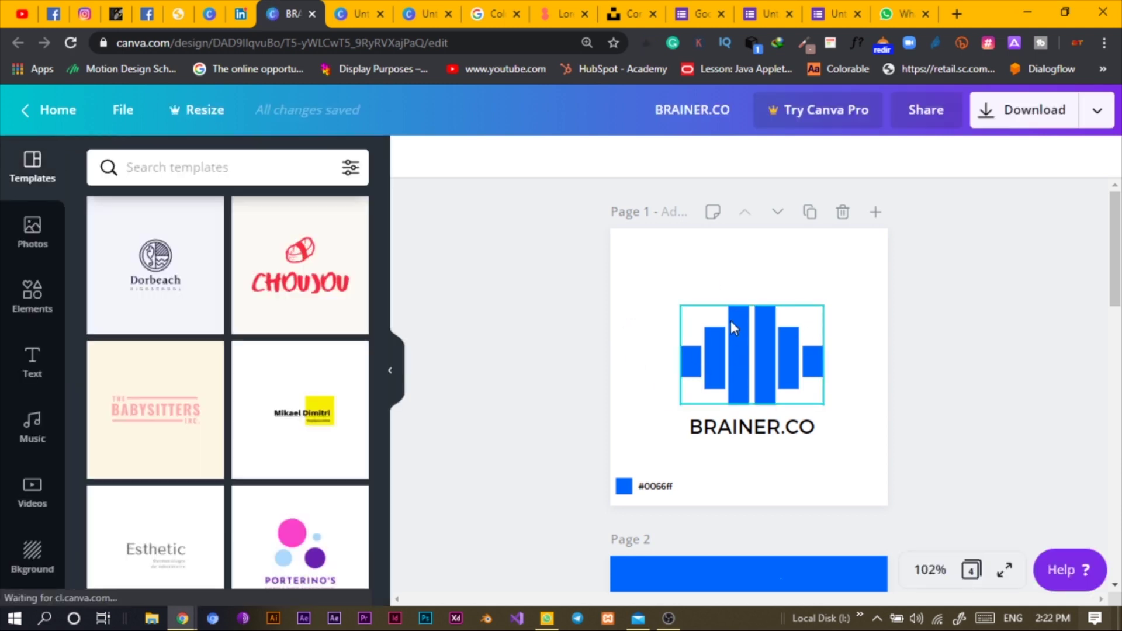
left_click_drag(661, 287, 847, 387)
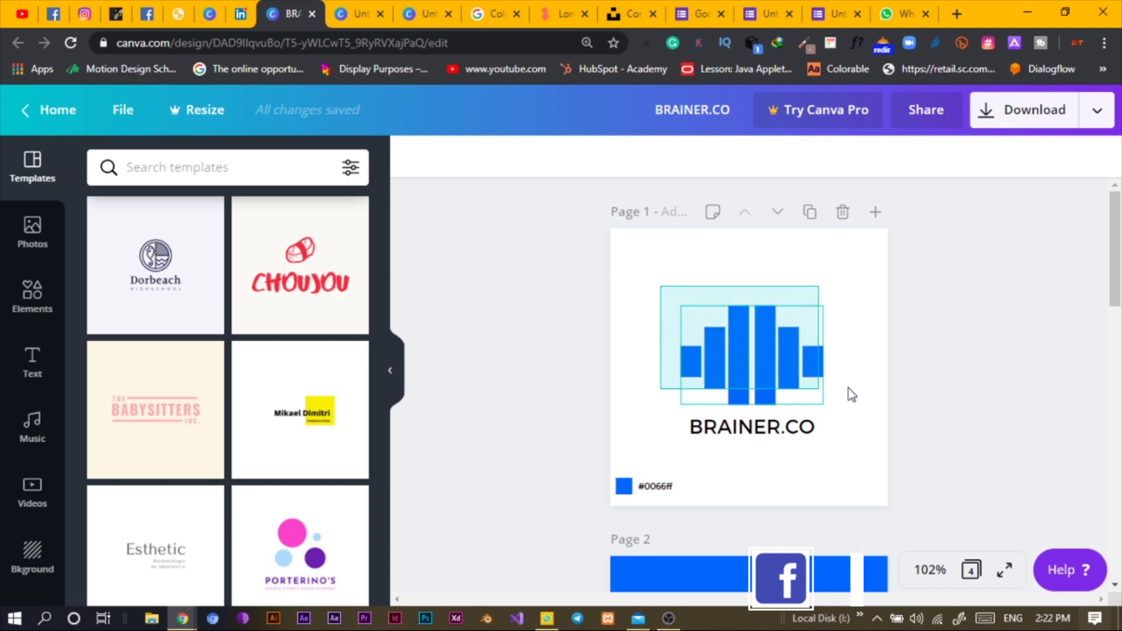
left_click(760, 376)
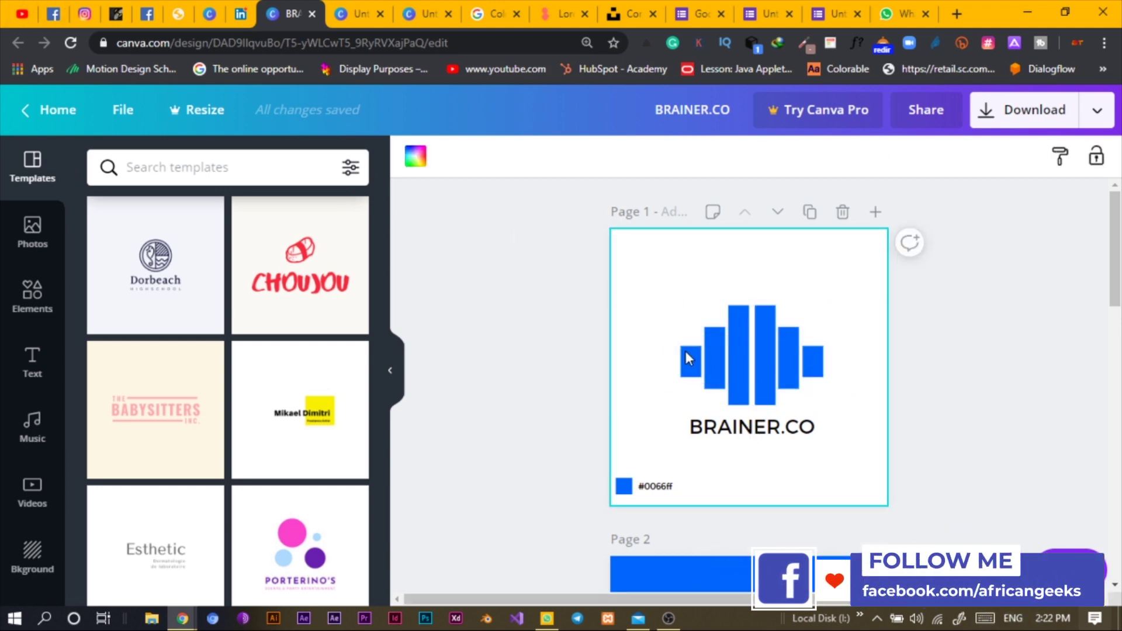
left_click(734, 339)
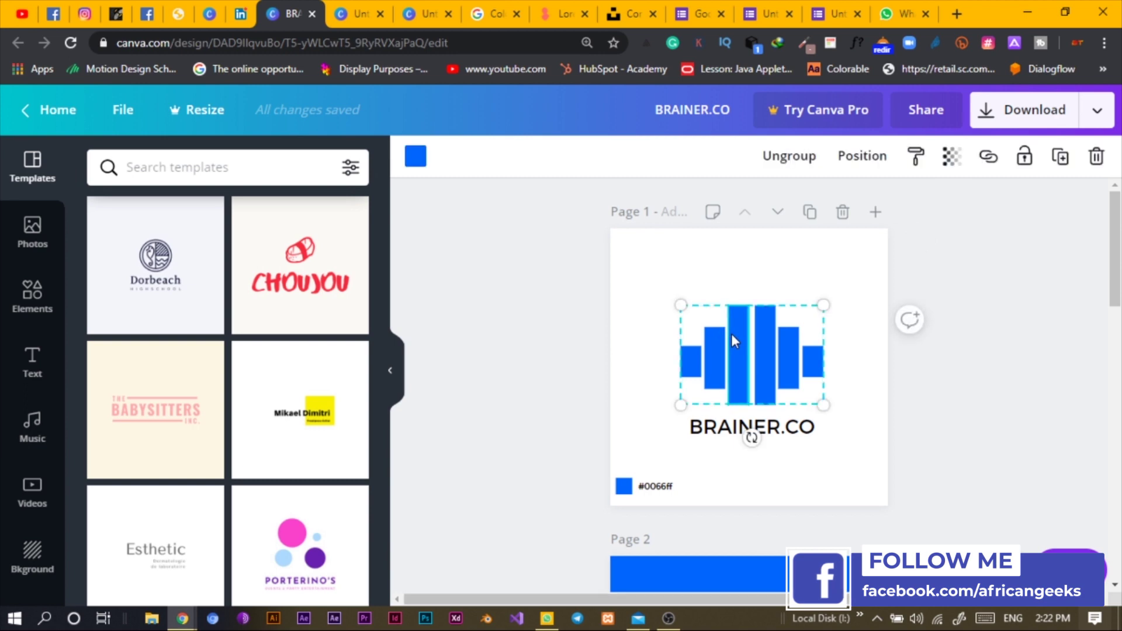
Paste the bar symbol into the 1080 × 1080 px design and place it small beside the upper-right bracket.
left_click(334, 15)
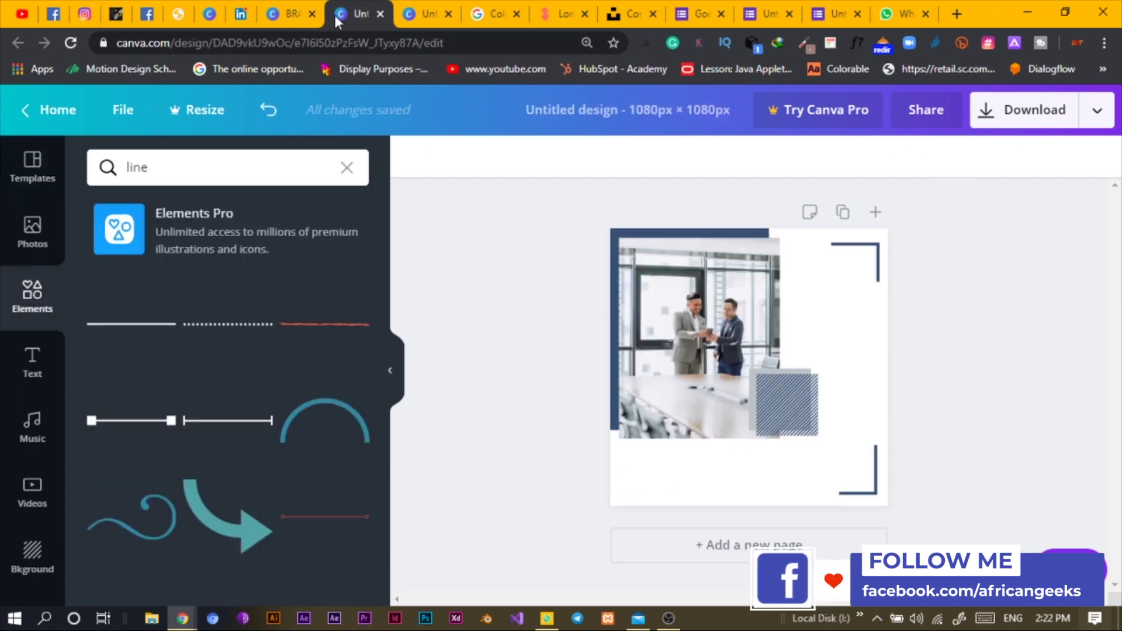
left_click(843, 335)
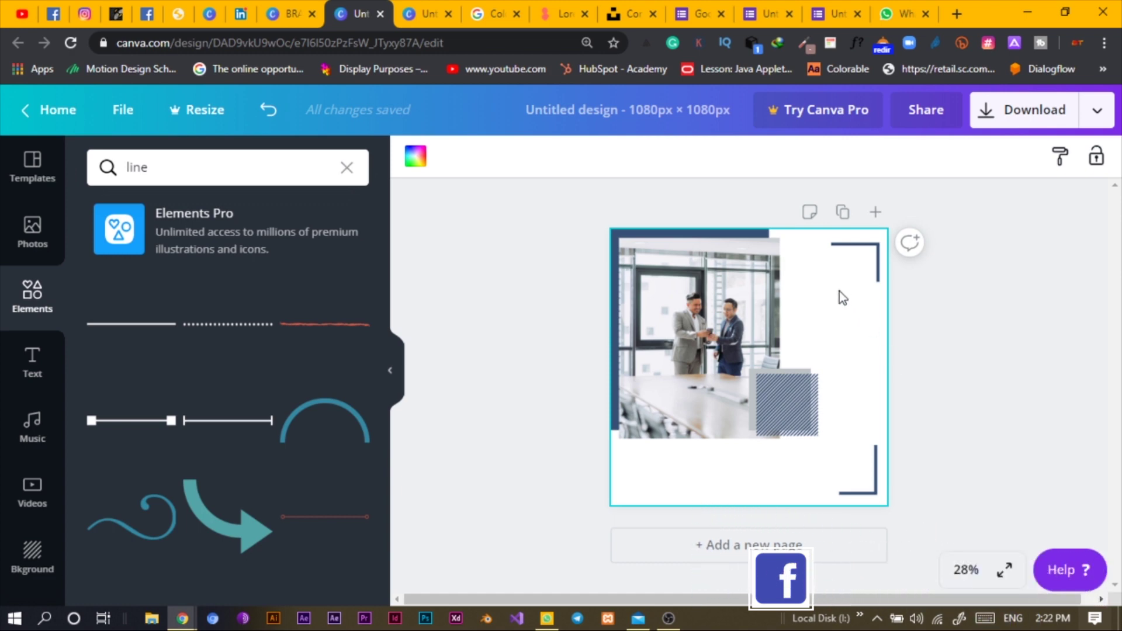
left_click_drag(839, 291, 838, 266)
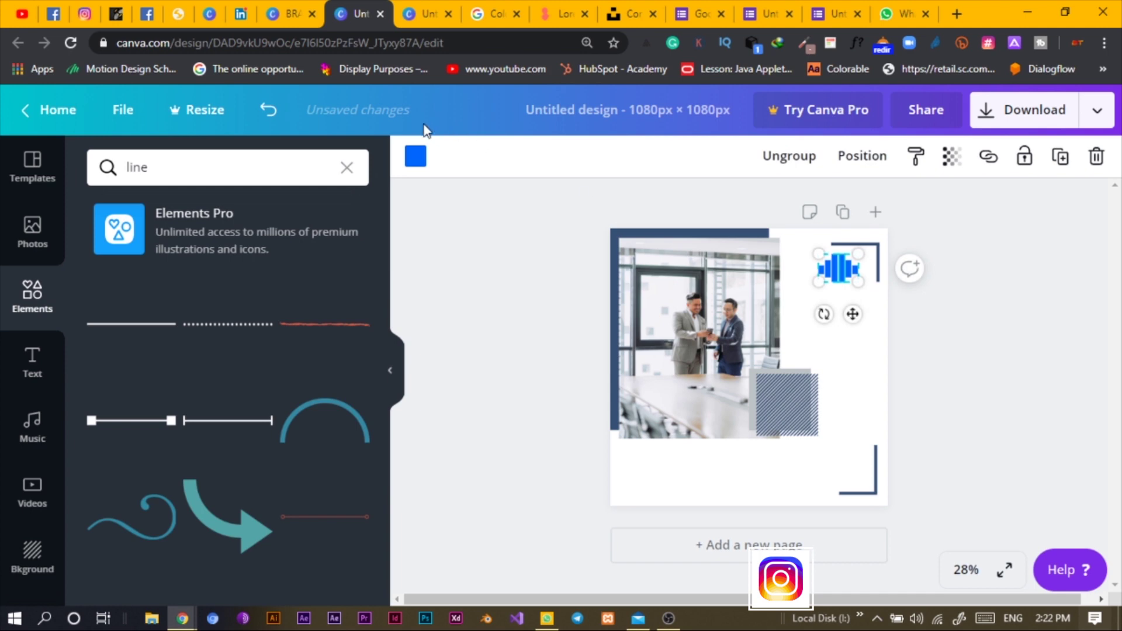
Try to recolour the pasted bar symbol with the dark blue from the document colours.
left_click(415, 156)
left_click(157, 342)
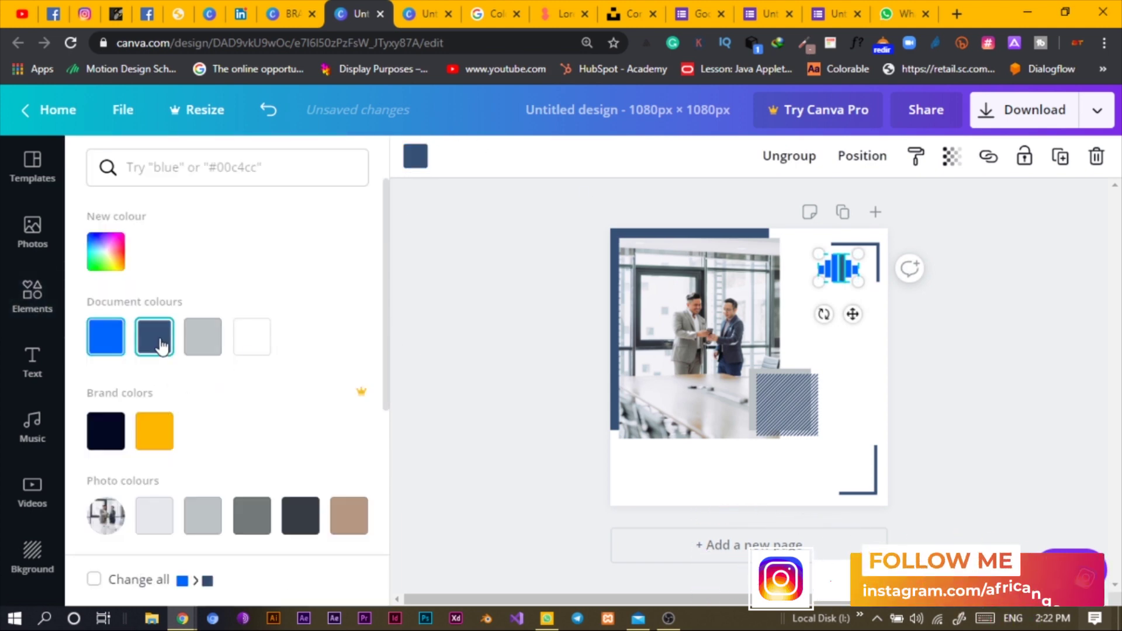
left_click(838, 269)
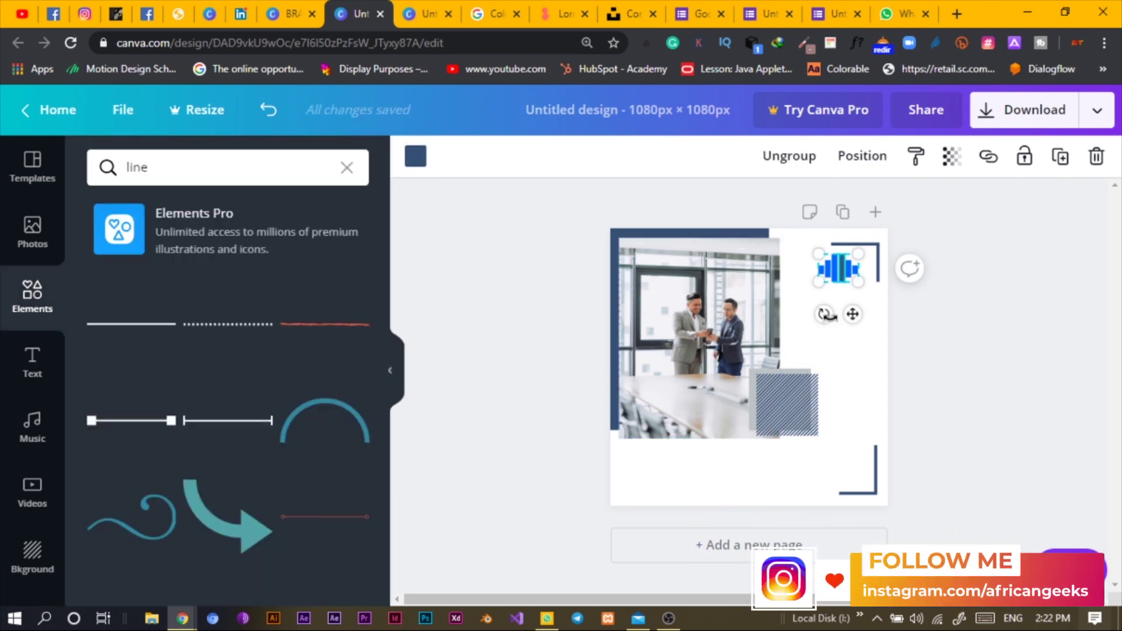
left_click(987, 359)
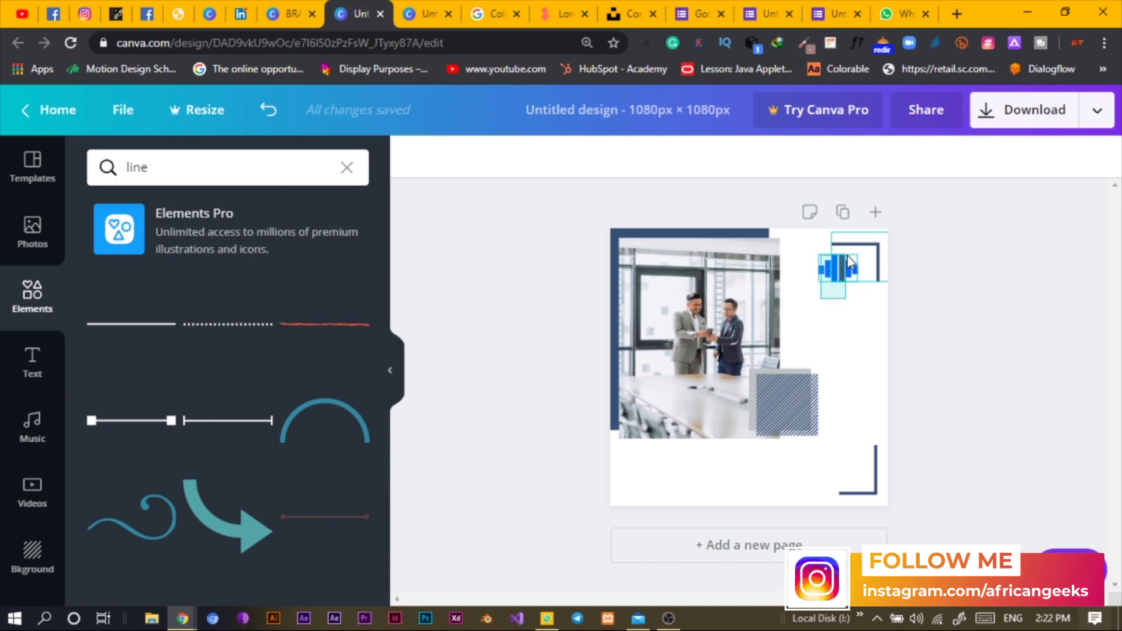
Move the bar symbol below the upper bracket and recolour the whole group with the dark blue from the document colours.
left_click_drag(826, 272, 815, 335)
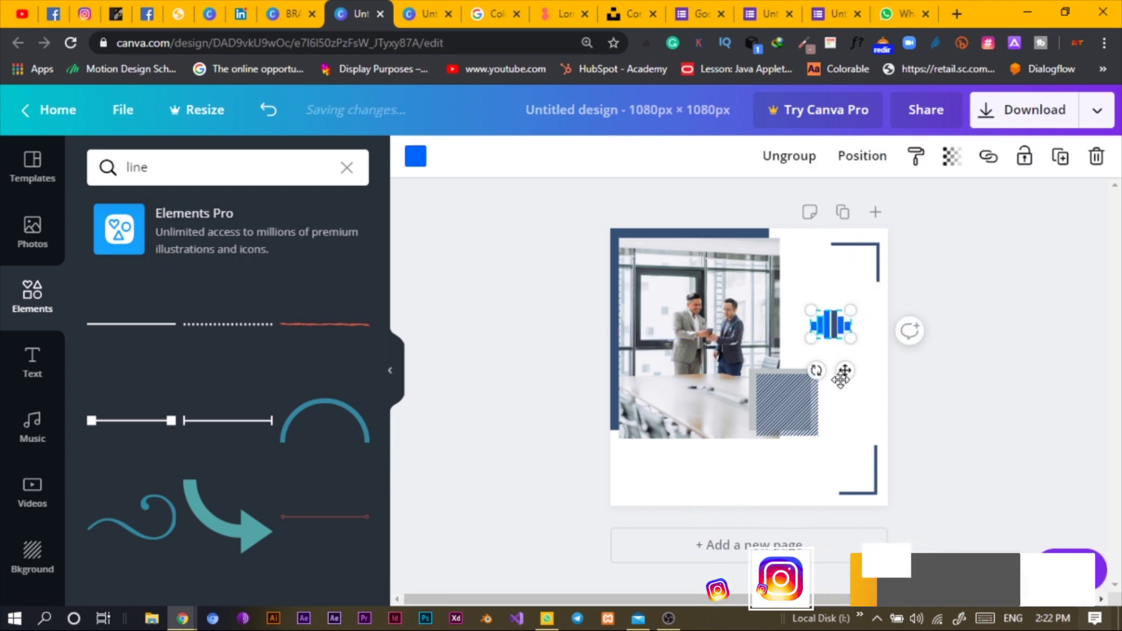
left_click(849, 367)
left_click(833, 320)
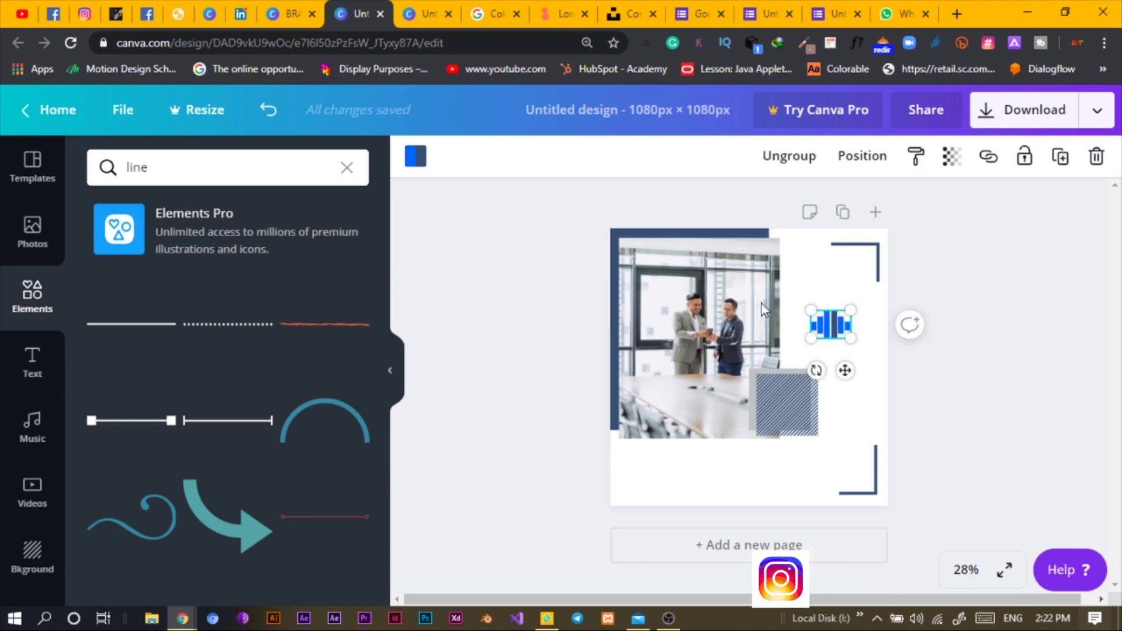
left_click(415, 157)
left_click(154, 337)
key("Escape")
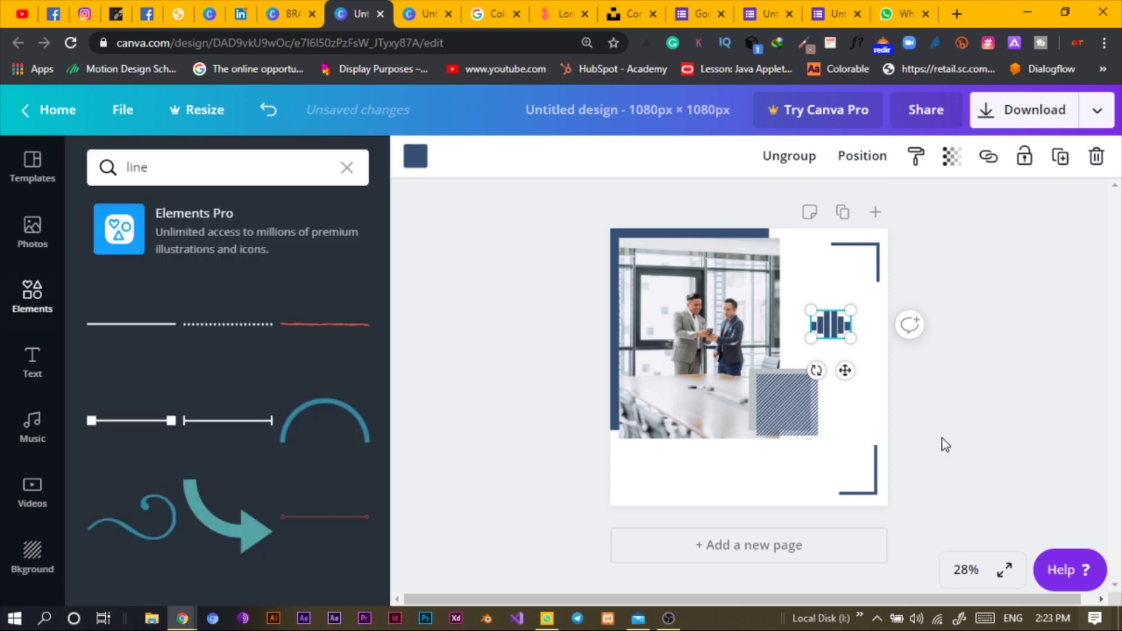
Position the dark blue bar symbol inside the upper-right bracket, just below its horizontal line.
left_click_drag(836, 336, 839, 274)
scroll(844, 281, "up", 2)
scroll(844, 281, "up", 1)
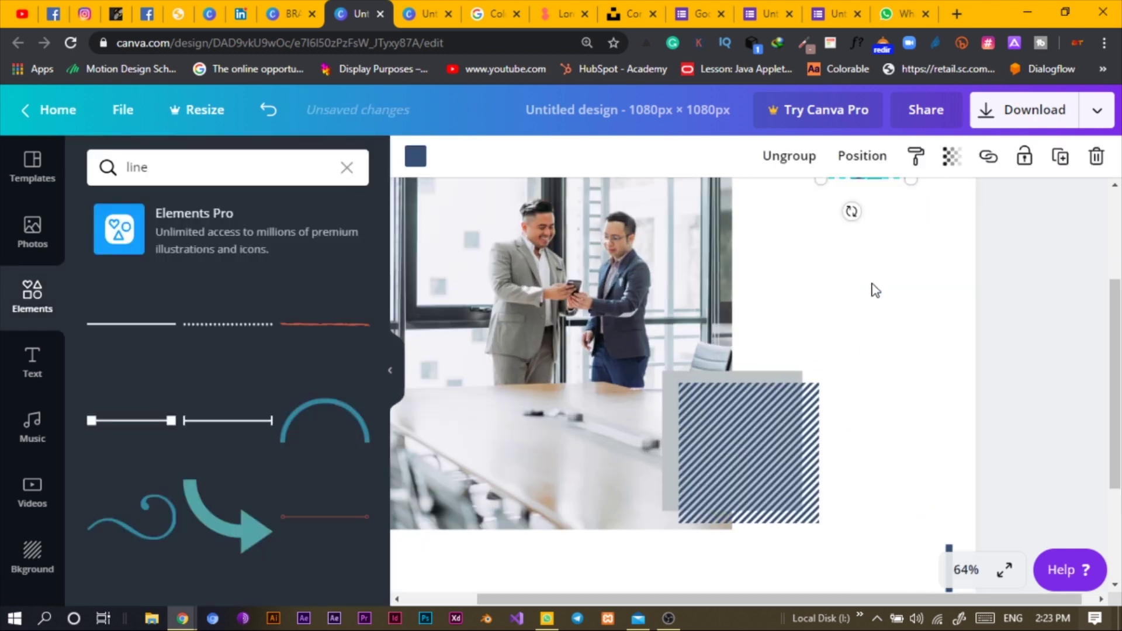
scroll(939, 272, "up", 3)
mouse_move(941, 358)
left_mouse_down()
mouse_move(880, 352)
mouse_move(940, 371)
left_mouse_up()
left_click_drag(931, 307, 983, 296)
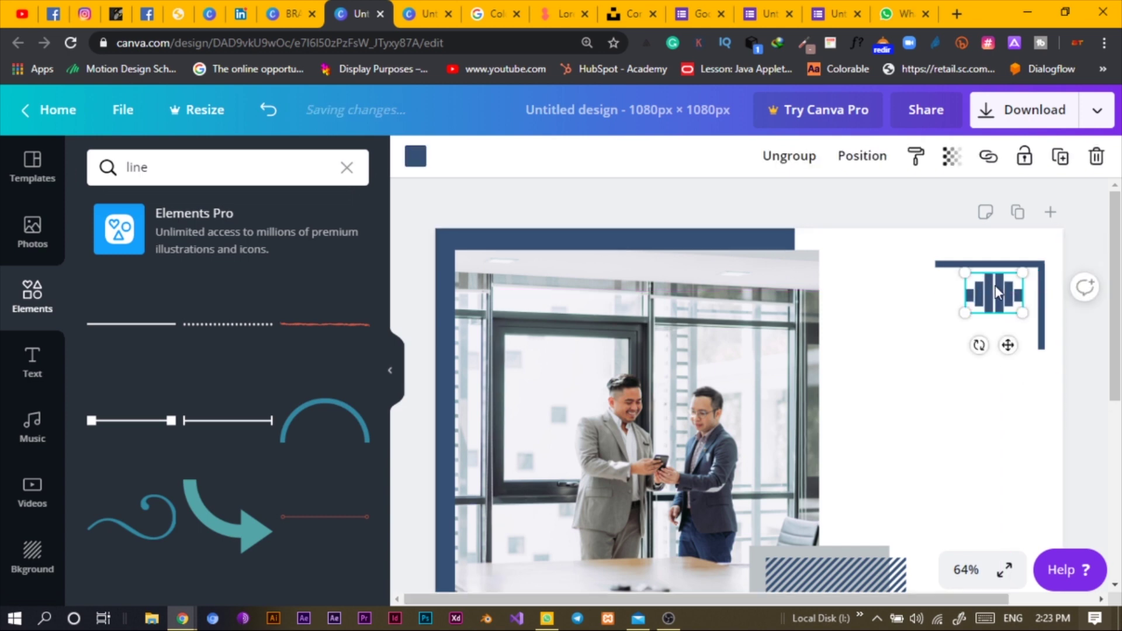
left_click(893, 319)
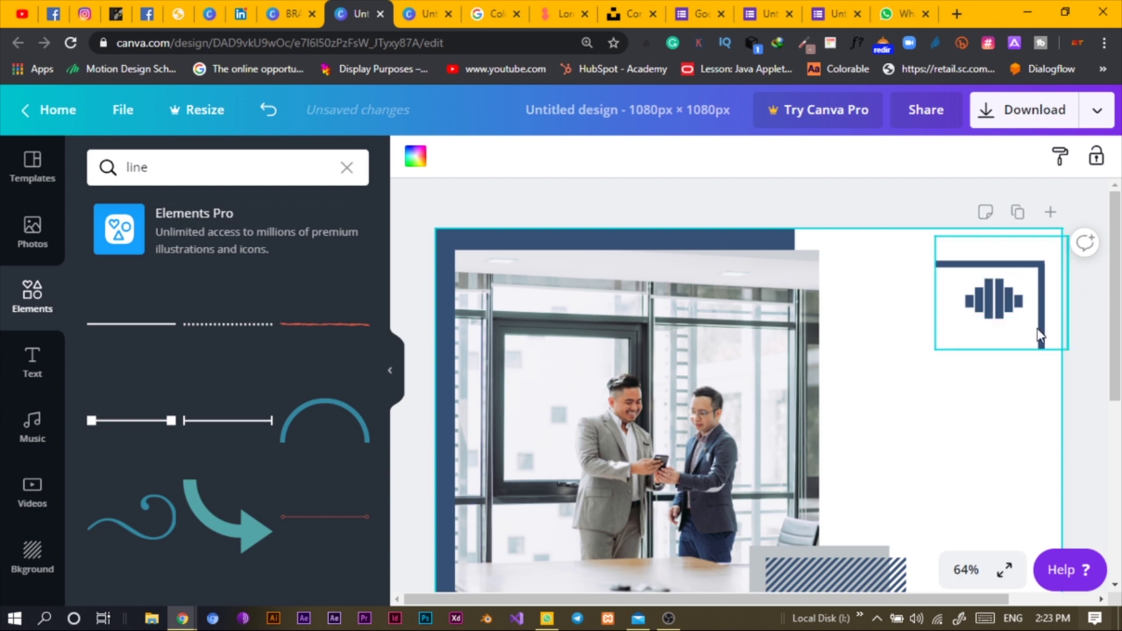
Copy the BRAINER.CO name text from the logo design and paste it into the 1080 × 1080 px design.
left_click(291, 15)
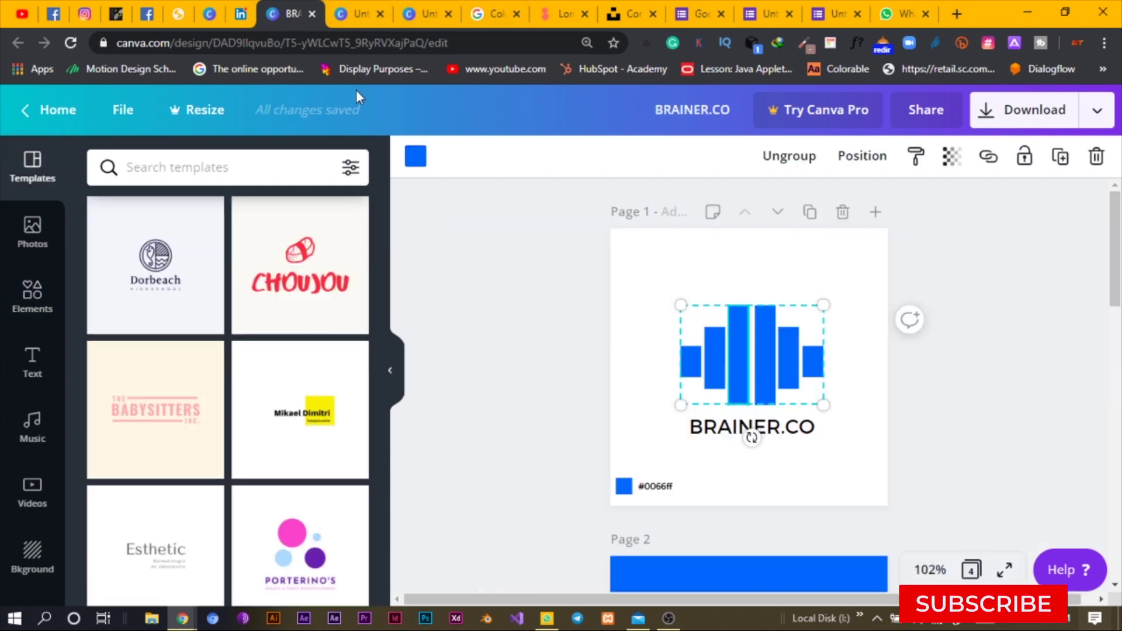
left_click(733, 433)
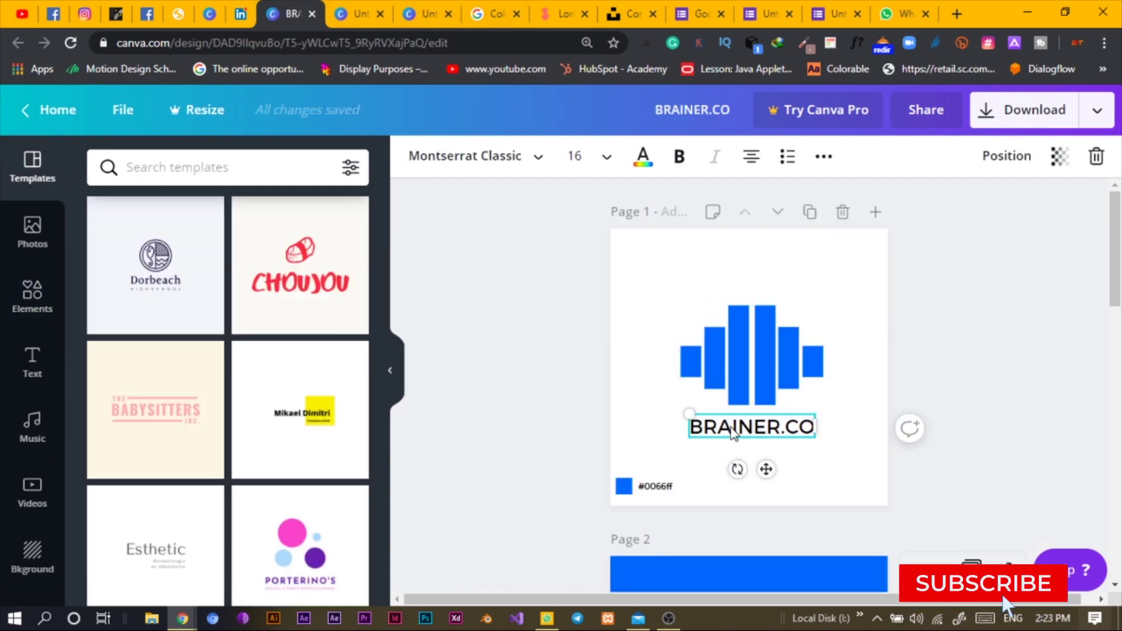
left_click(356, 14)
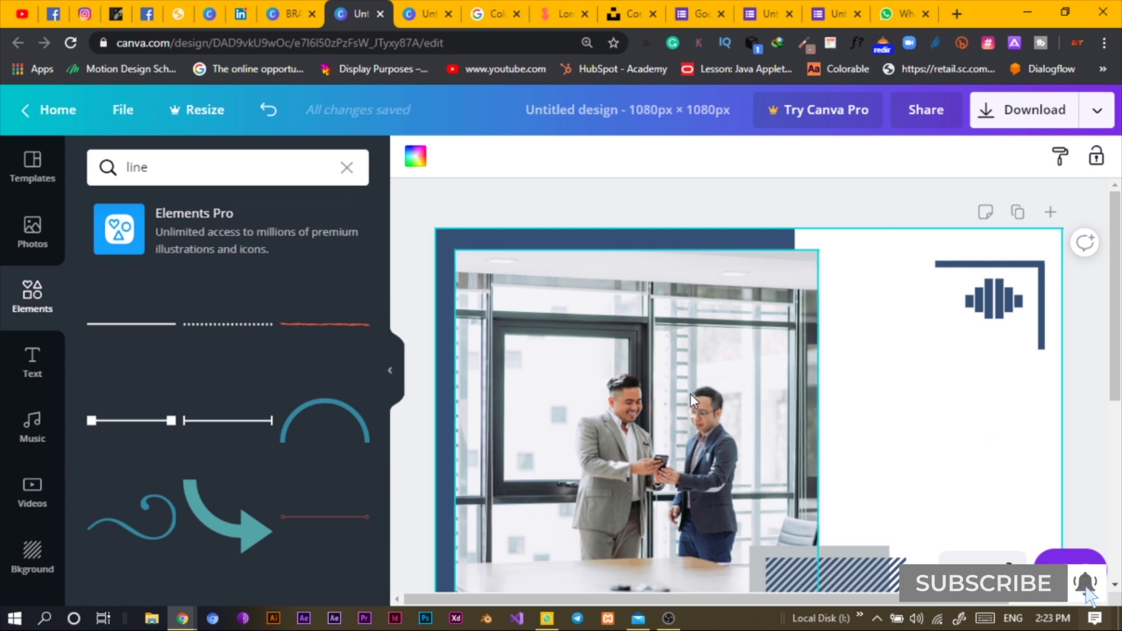
left_click(848, 507)
scroll(848, 507, "down", 4)
scroll(818, 468, "up", 2)
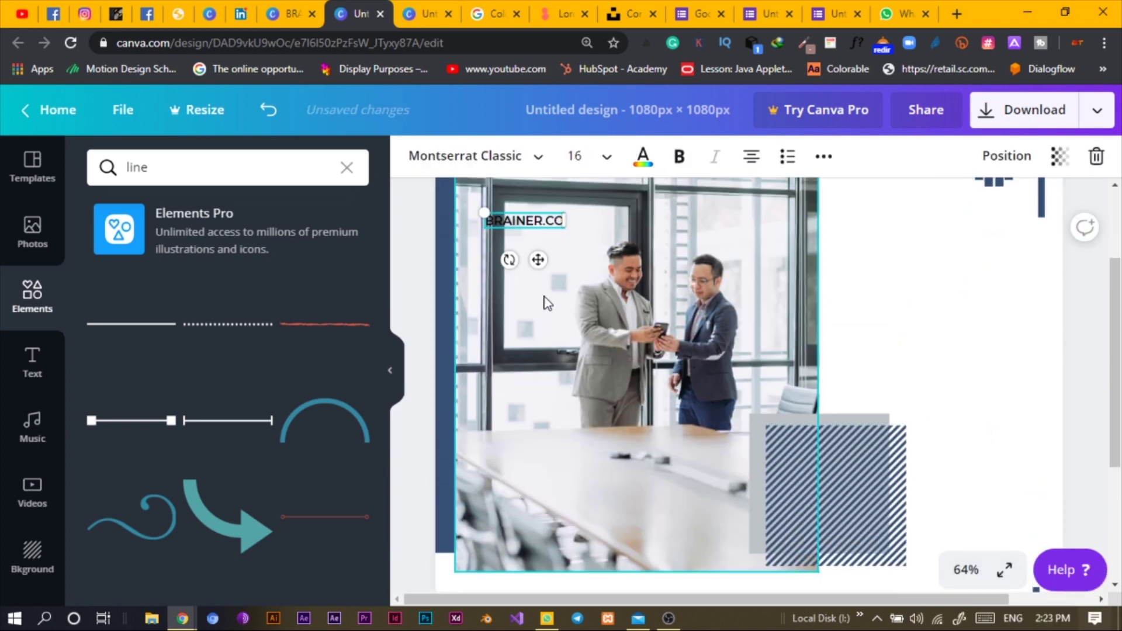
Place the BRAINER.CO text directly beneath the bar symbol inside the upper-right bracket.
left_click_drag(538, 260, 1055, 292)
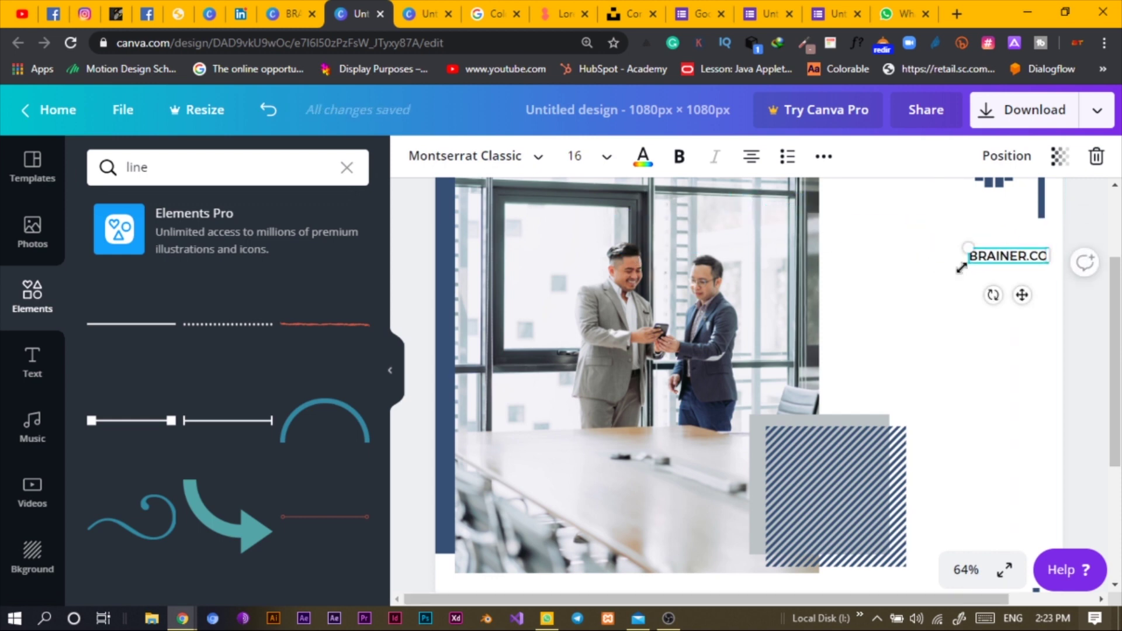
scroll(1036, 519, "up", 2)
left_click_drag(1024, 401, 1006, 347)
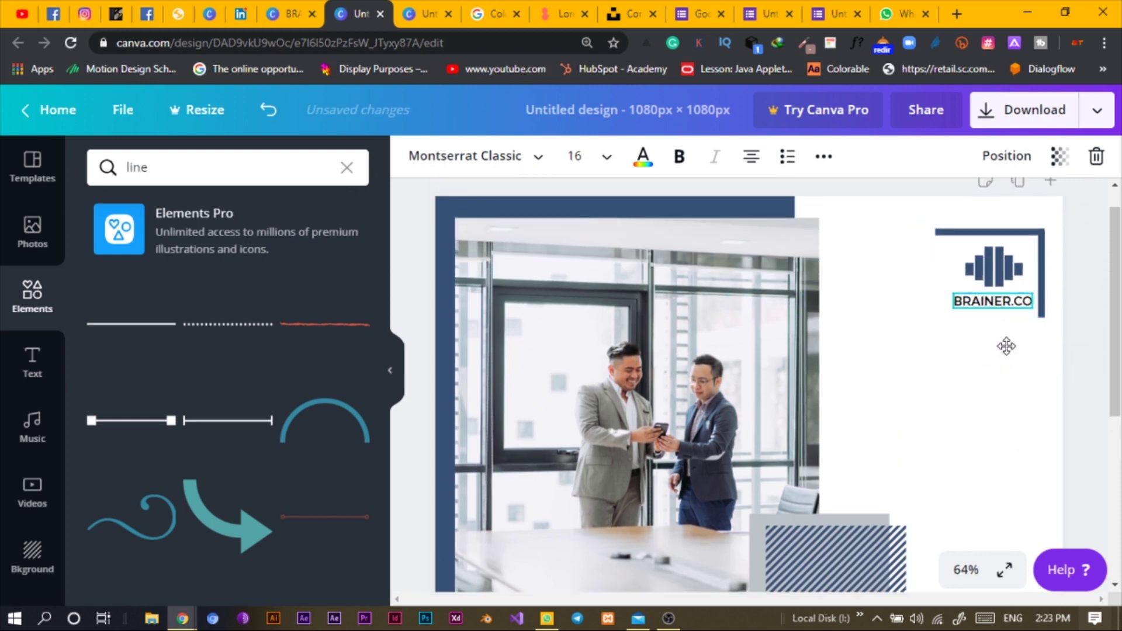
left_click(945, 387)
scroll(942, 385, "down", 5)
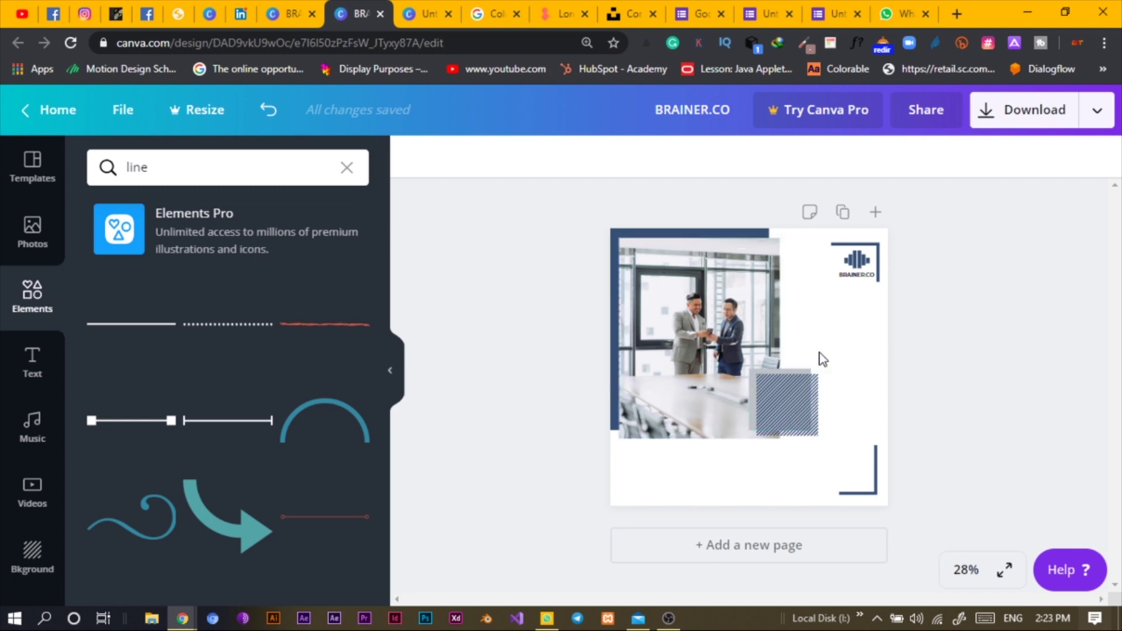
Add a text box beneath the logo, enlarge its text to size 32.1, and set the font to Anton.
left_click(841, 342)
key("t")
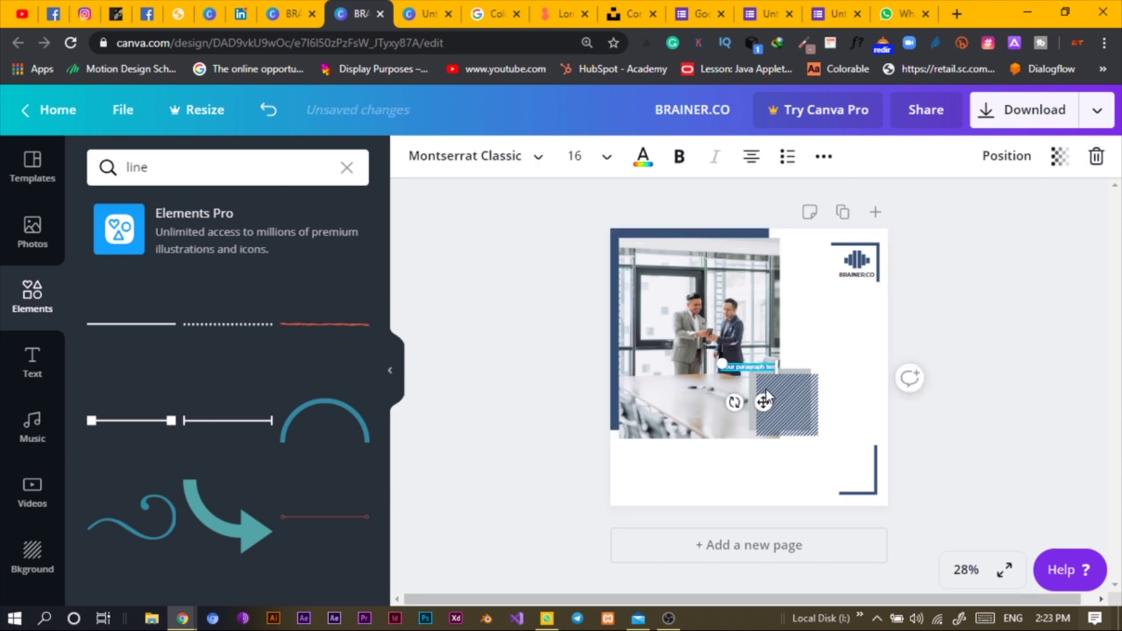
left_click_drag(801, 373, 855, 333)
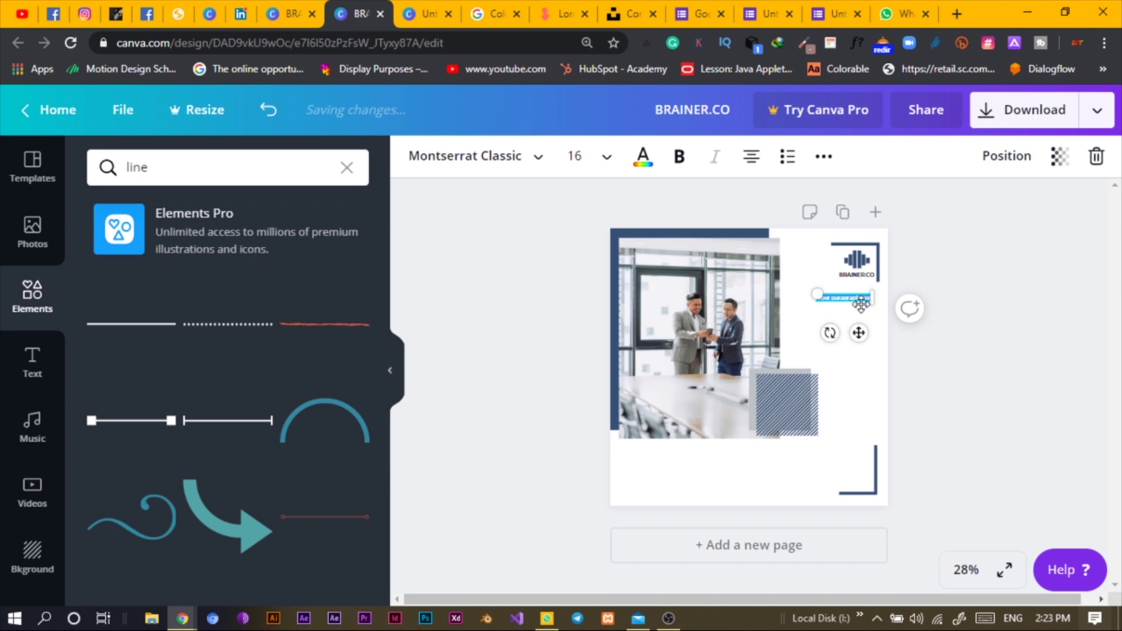
left_click_drag(816, 291, 759, 286)
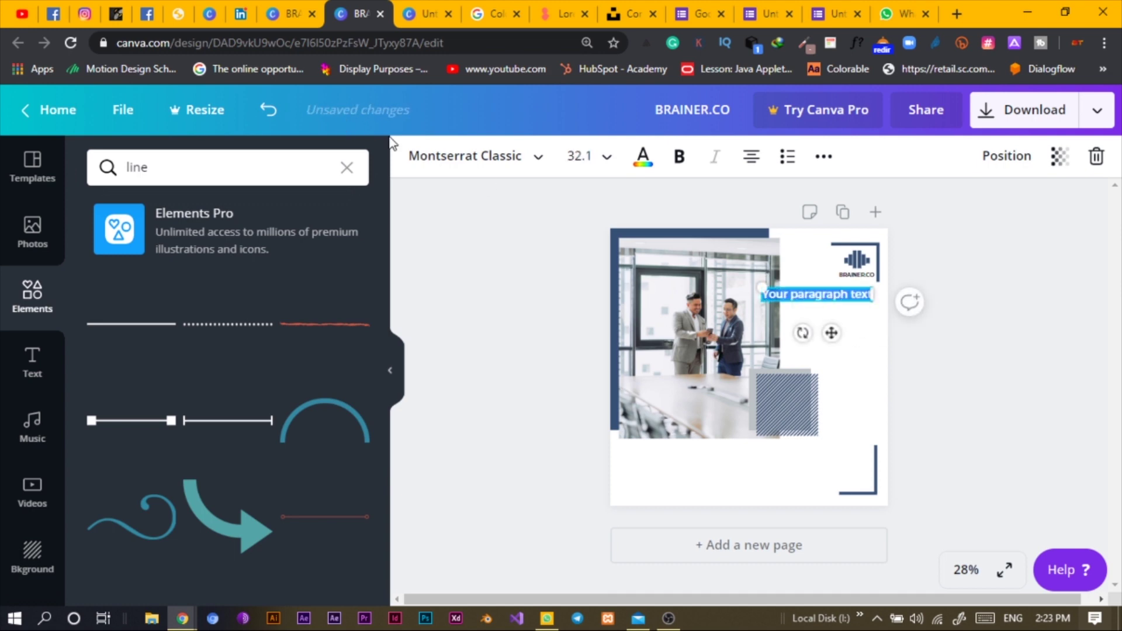
left_click(438, 168)
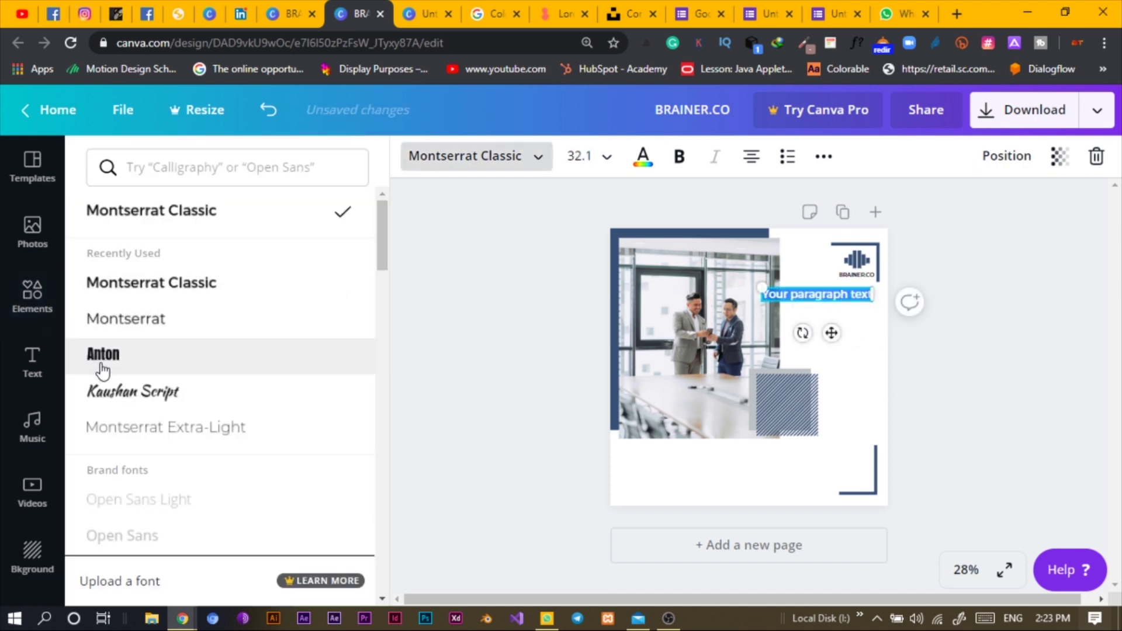
left_click(97, 359)
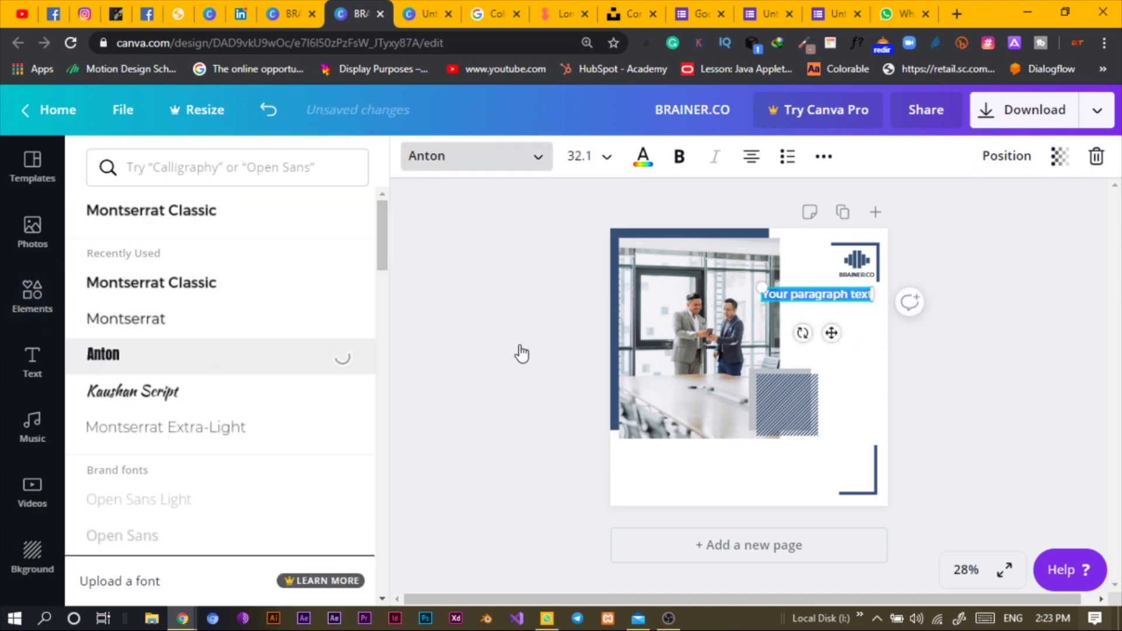
Replace the placeholder text with "WE CREATE DESIGNS THAT LIVE" and narrow the box so the second line begins at "DESIGNS".
double_click(841, 298)
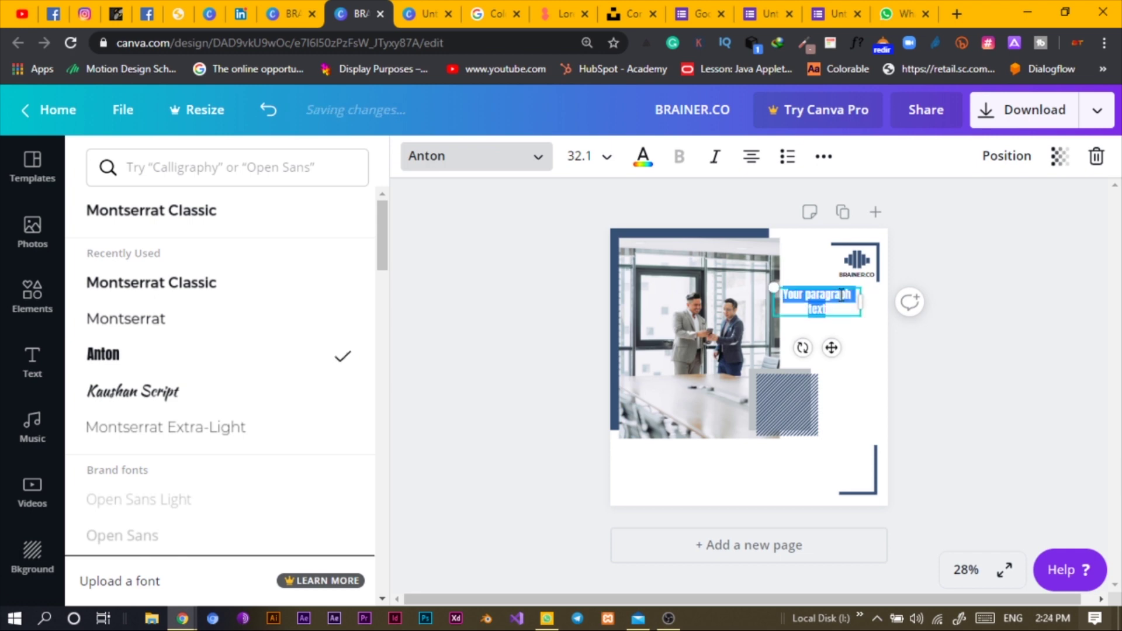
key("BackSpace")
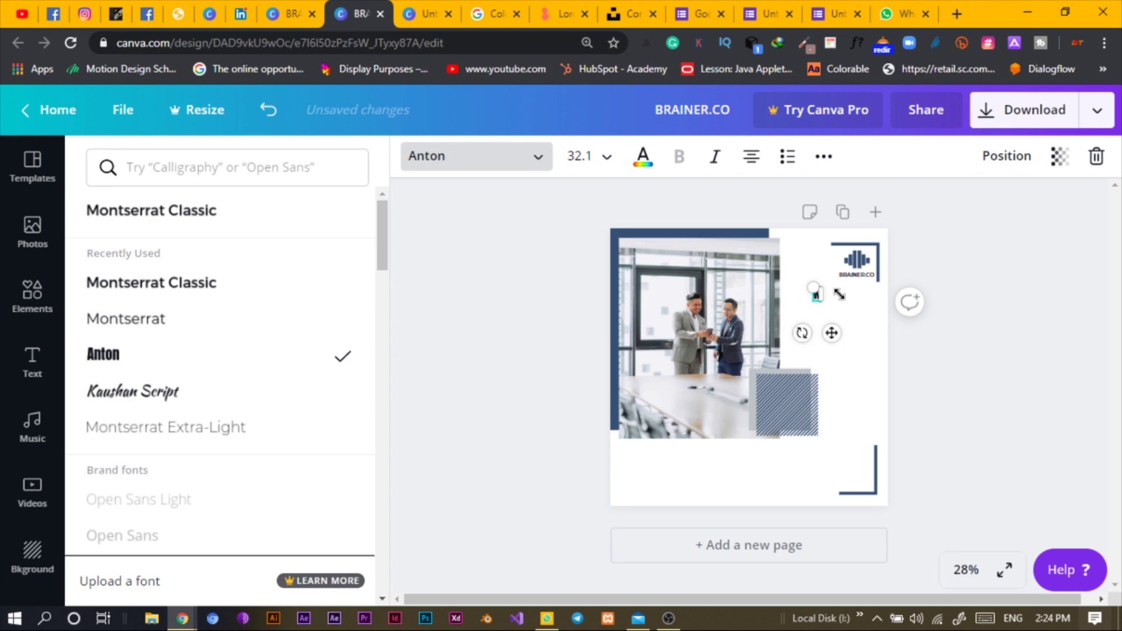
type("WE CRIEATE DES")
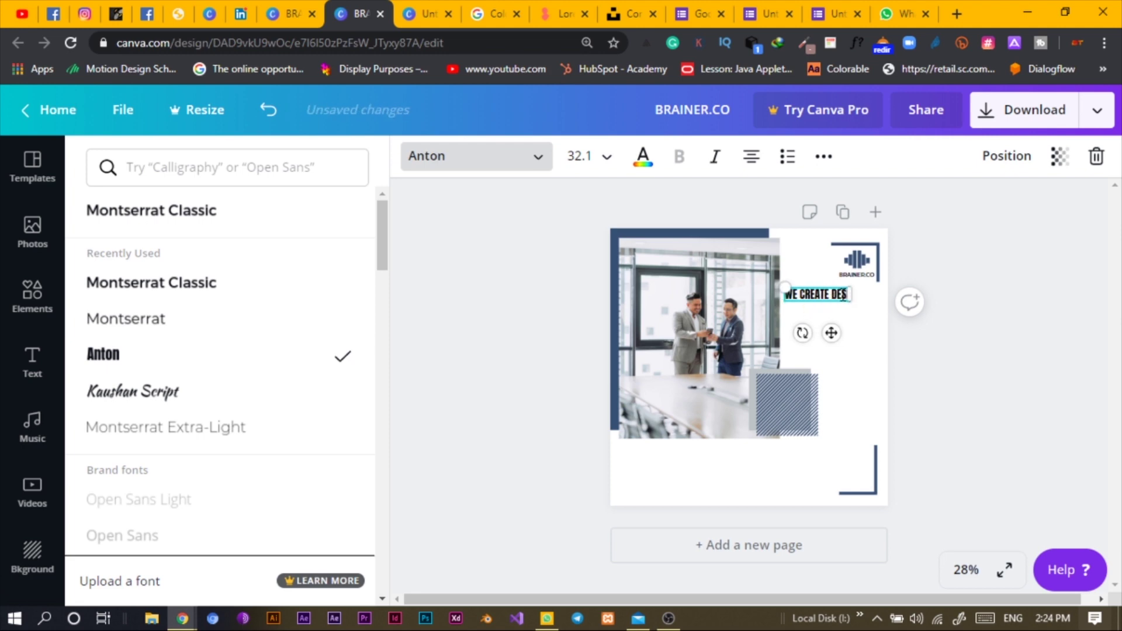
type("IGIGNS")
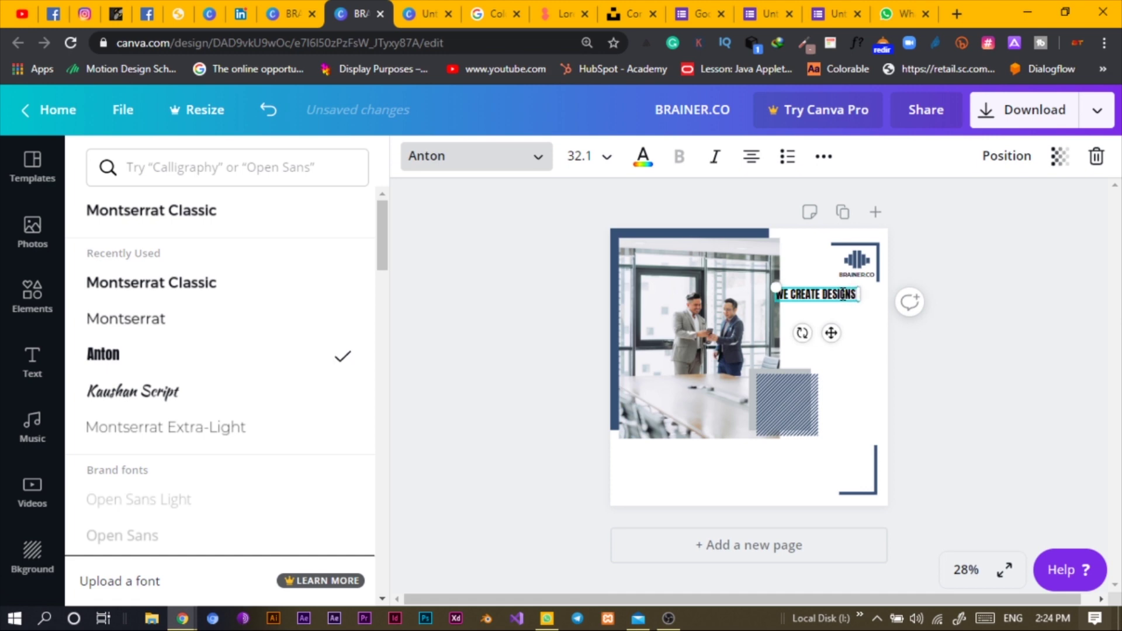
type(" THAT LIVE")
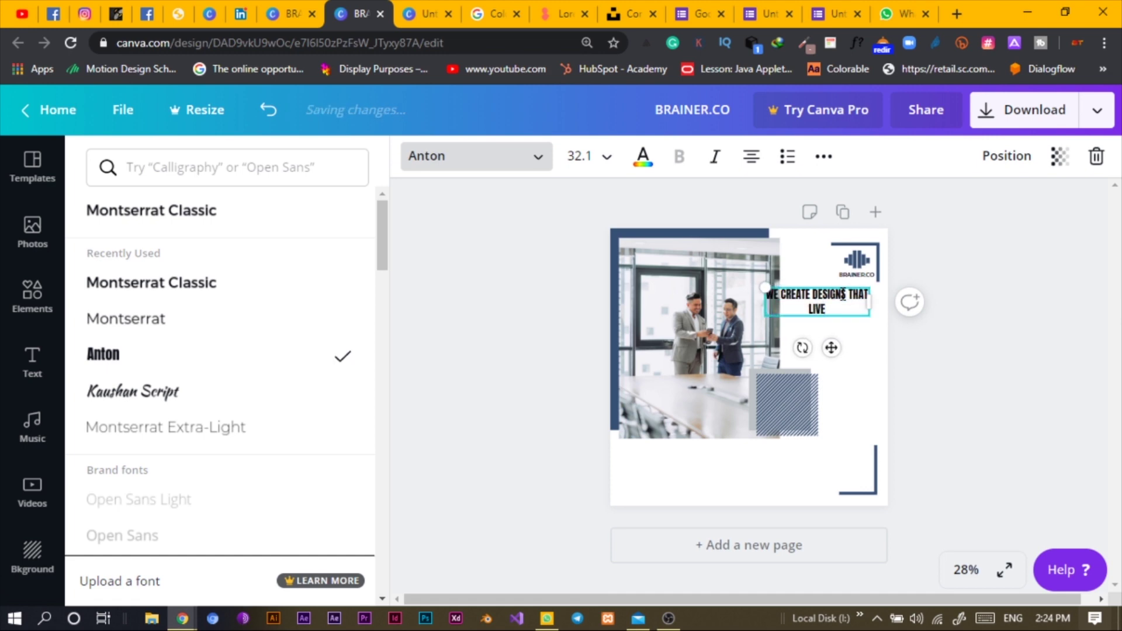
left_click_drag(866, 303, 844, 316)
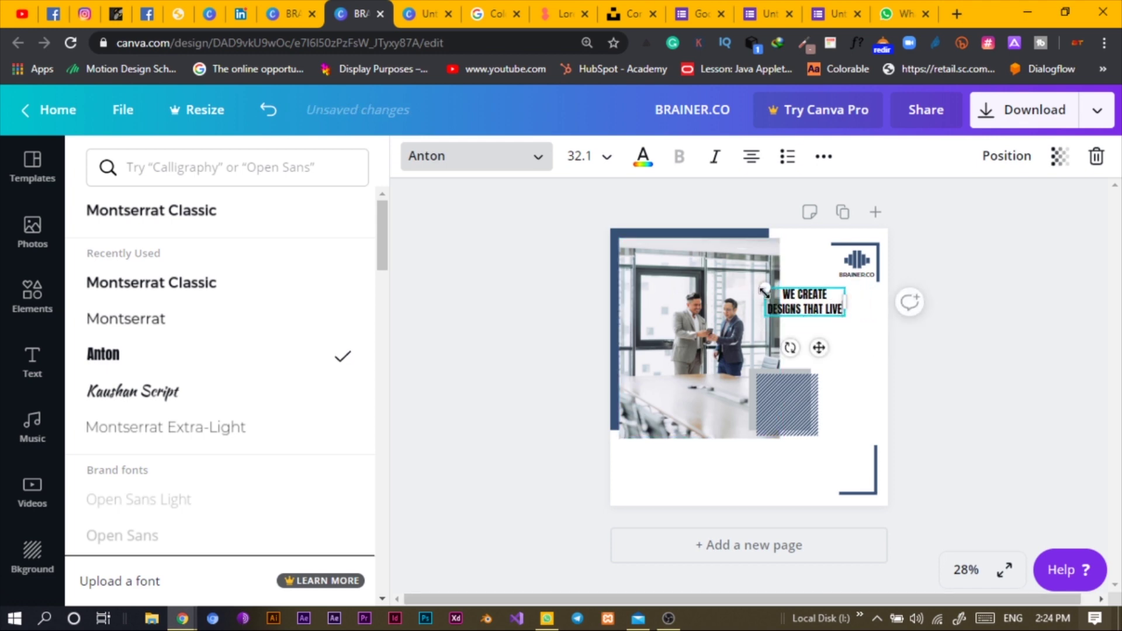
Enlarge the headline to size 53 and place it on the white area beneath the BRAINER.CO logo.
mouse_move(757, 288)
left_mouse_down()
mouse_move(718, 272)
mouse_move(756, 294)
left_mouse_up()
left_click_drag(848, 343, 860, 351)
left_click(879, 333)
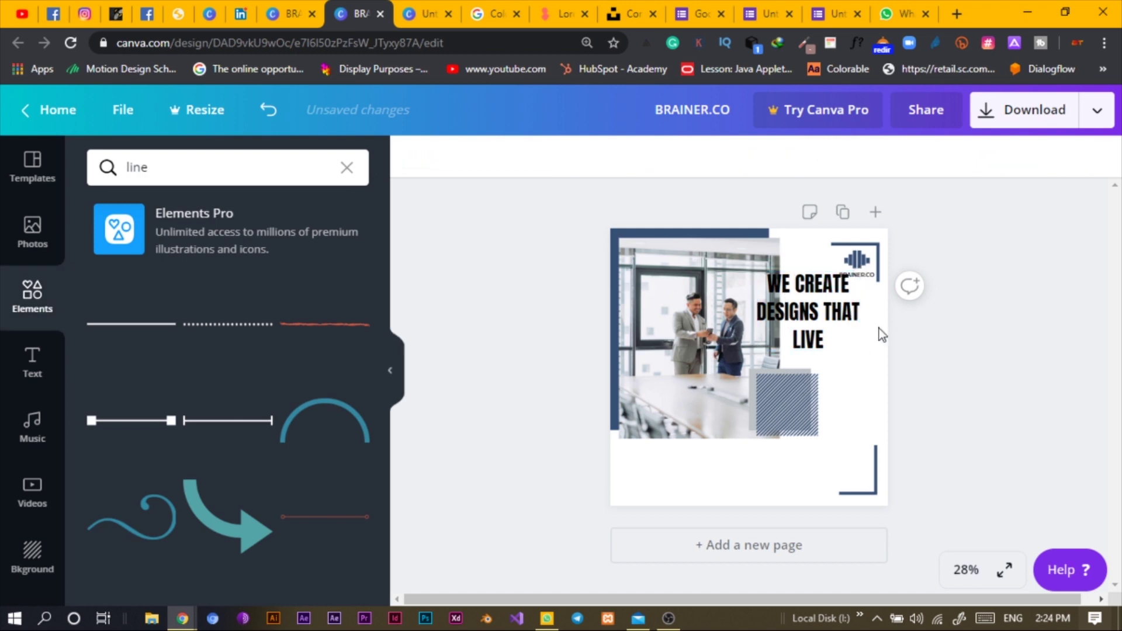
left_click_drag(811, 301, 835, 318)
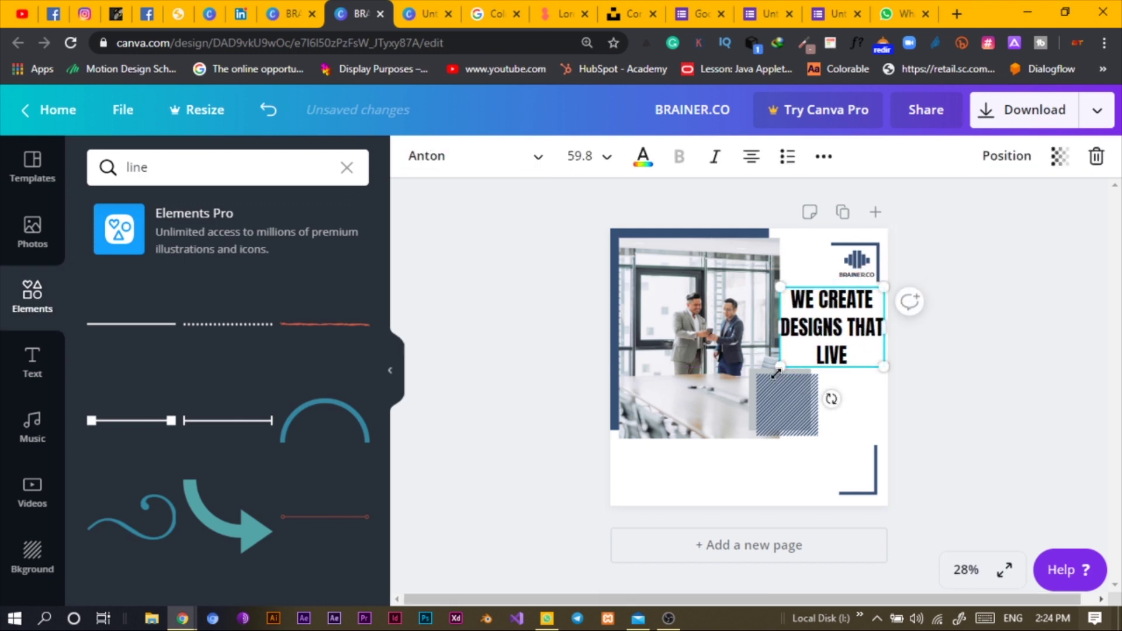
left_click_drag(780, 365, 792, 357)
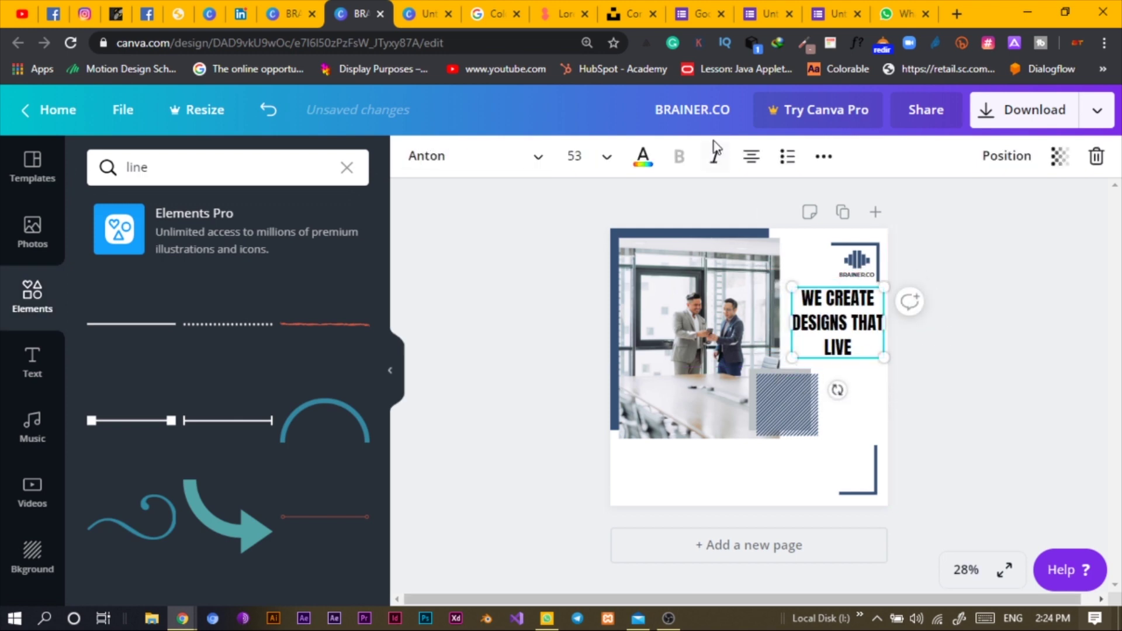
Reduce the headline's line height to 1.2.
left_click(826, 165)
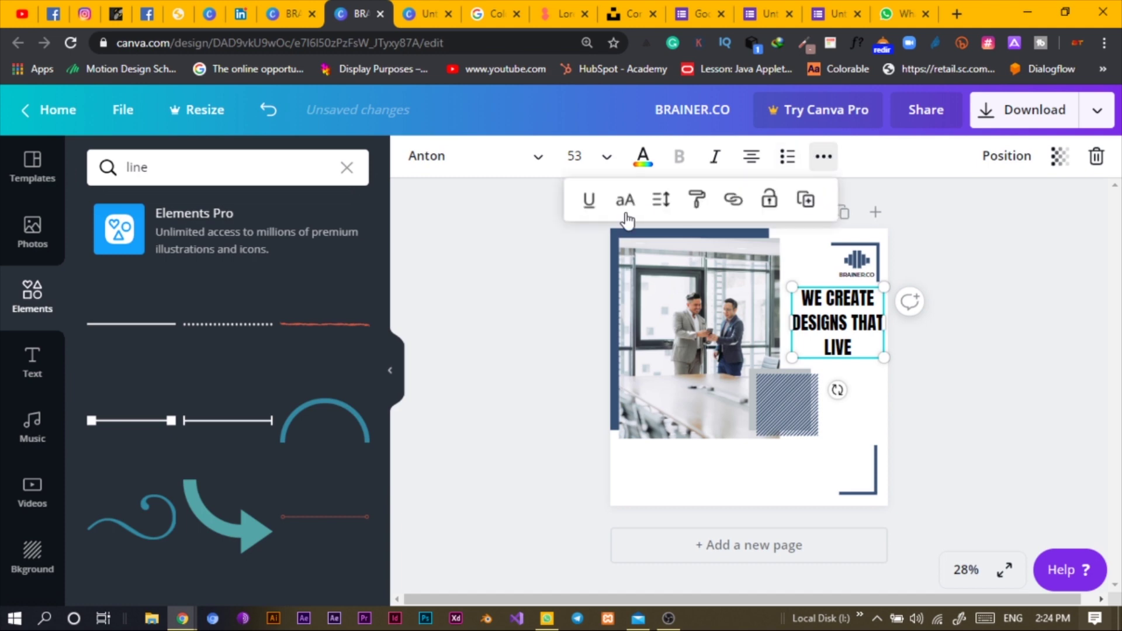
left_click(661, 199)
left_click_drag(805, 291, 795, 298)
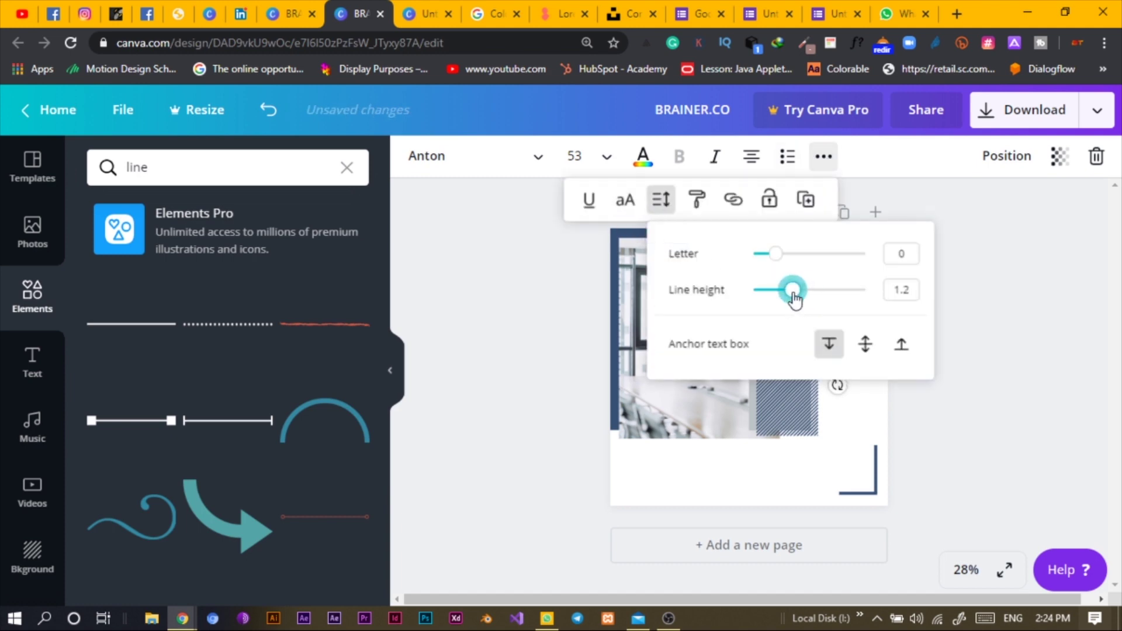
left_click(1073, 372)
Right-align the headline text and line up its edge with the outer edge of the upper-right corner bracket.
left_click(812, 323)
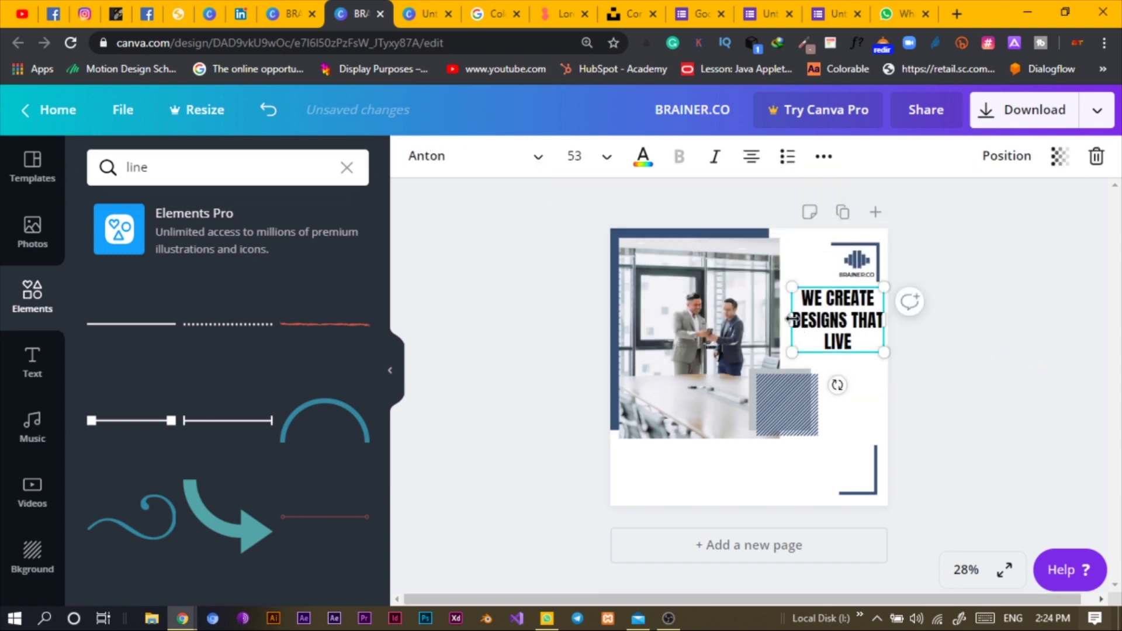
left_click(751, 164)
left_click(751, 165)
left_click(751, 163)
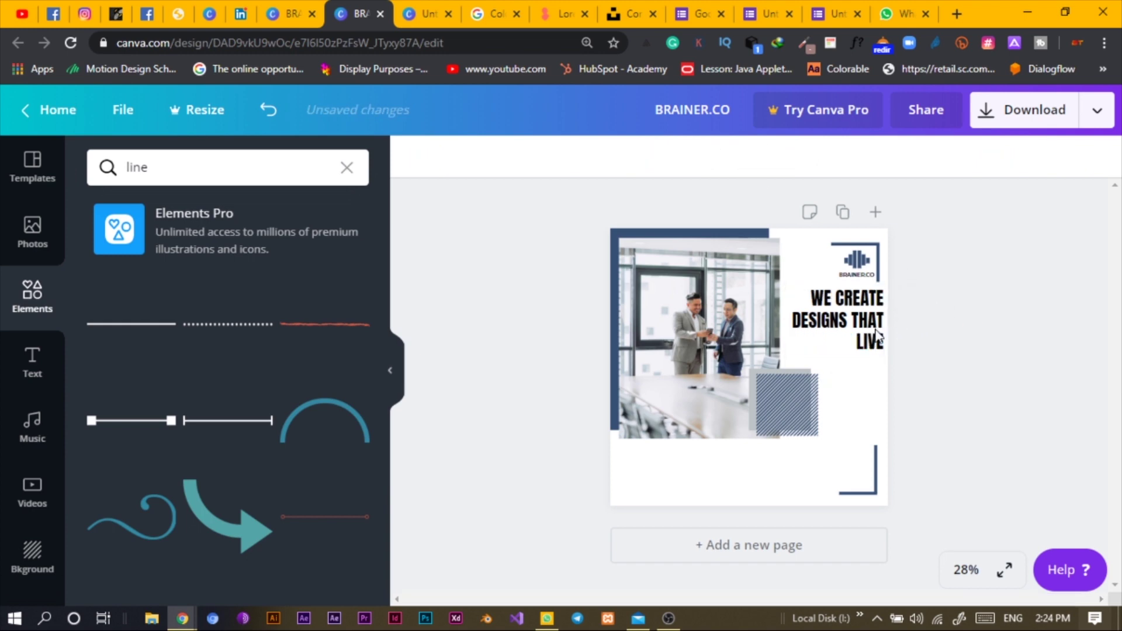
left_click_drag(851, 329, 852, 336)
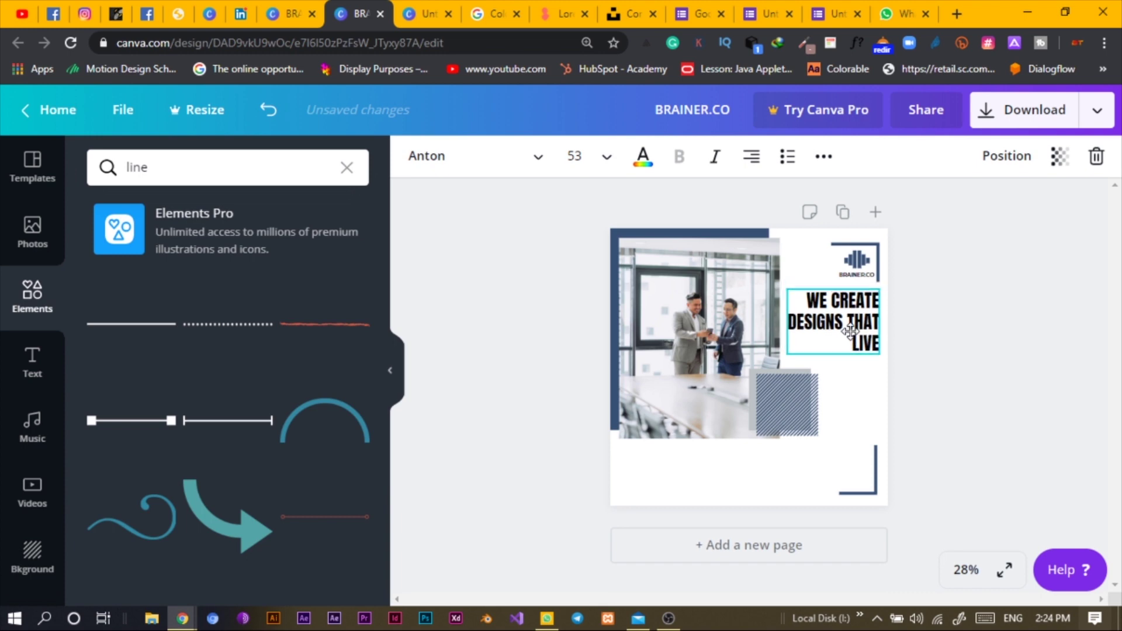
left_click(966, 334)
left_click(879, 332)
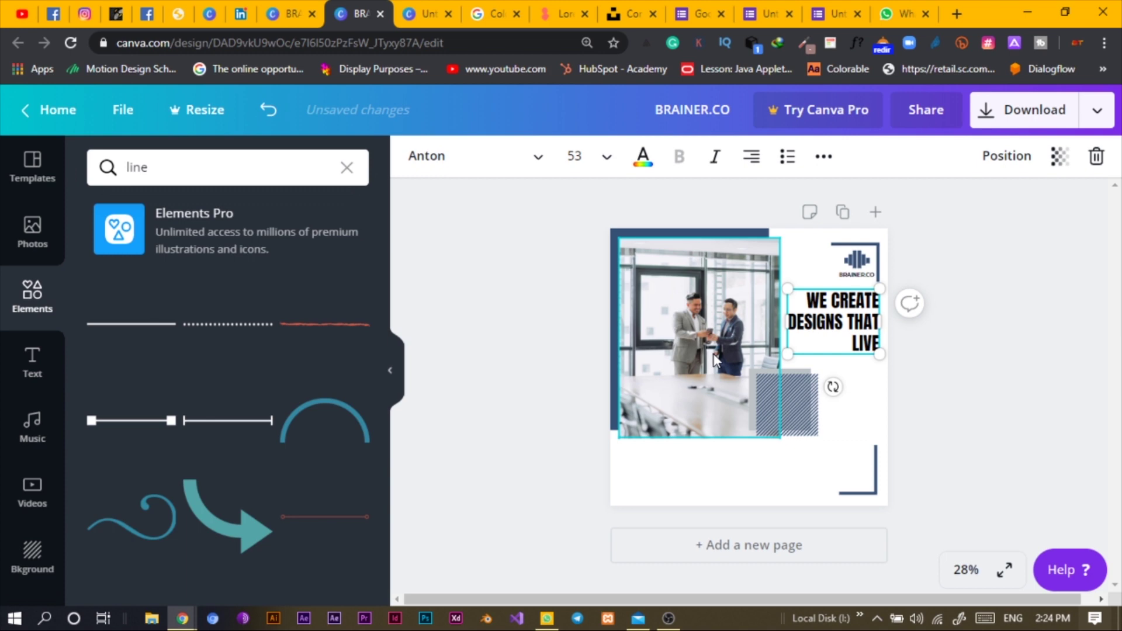
Recolour the headline dark grey, starting from the dark photo colour and fine-tuning it to #2e3134.
left_click(643, 157)
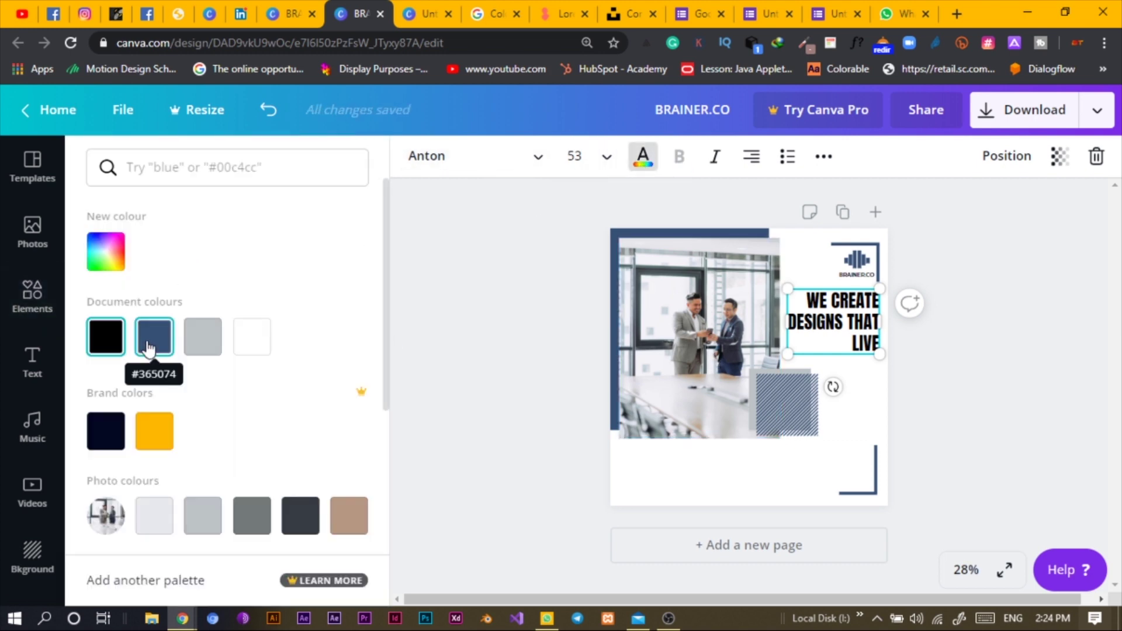
left_click(109, 433)
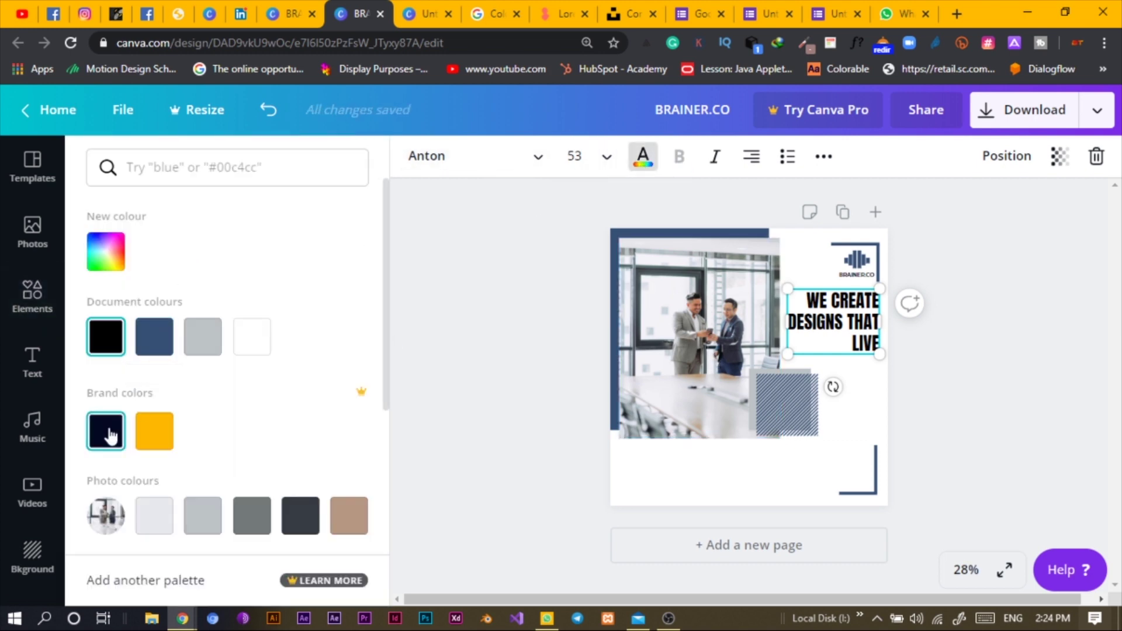
left_click(302, 531)
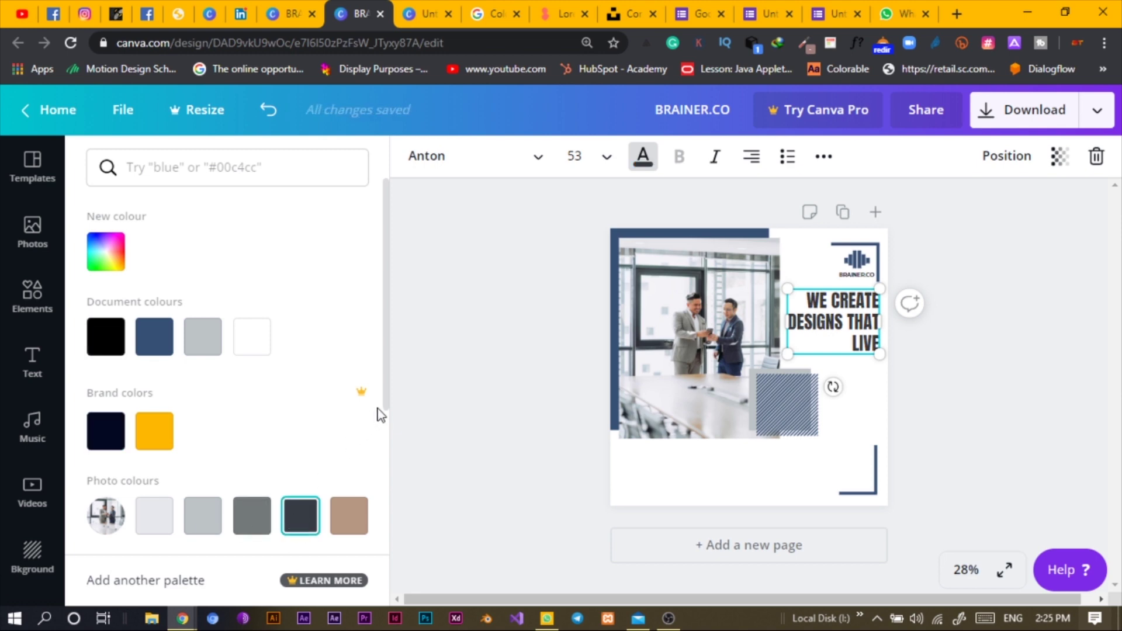
left_click(103, 253)
left_click_drag(131, 369, 133, 374)
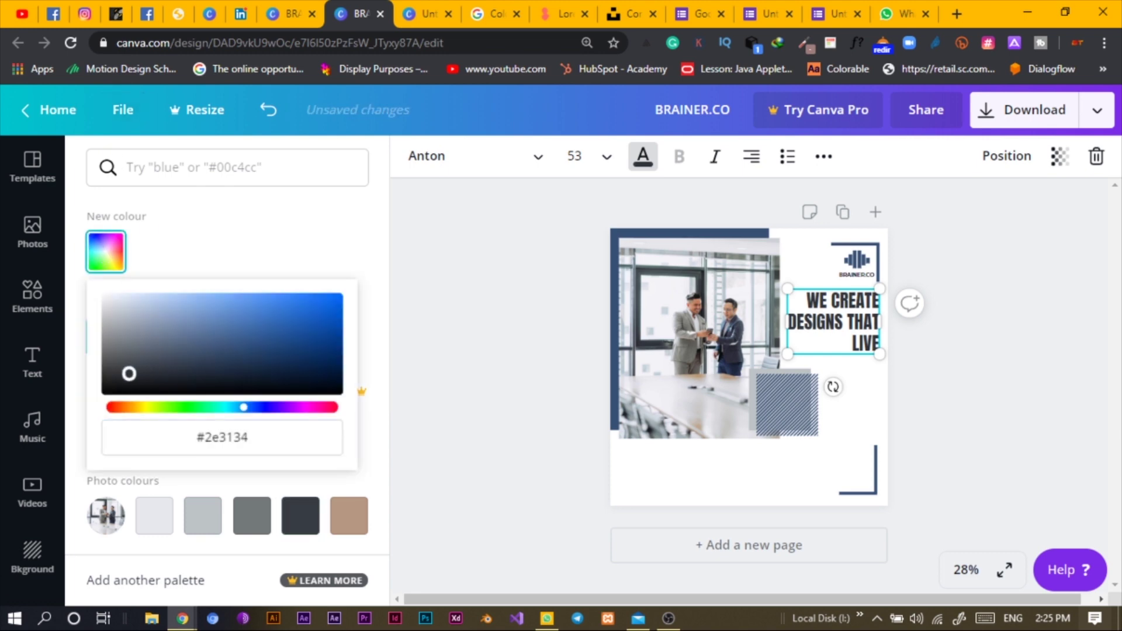
left_click(967, 413)
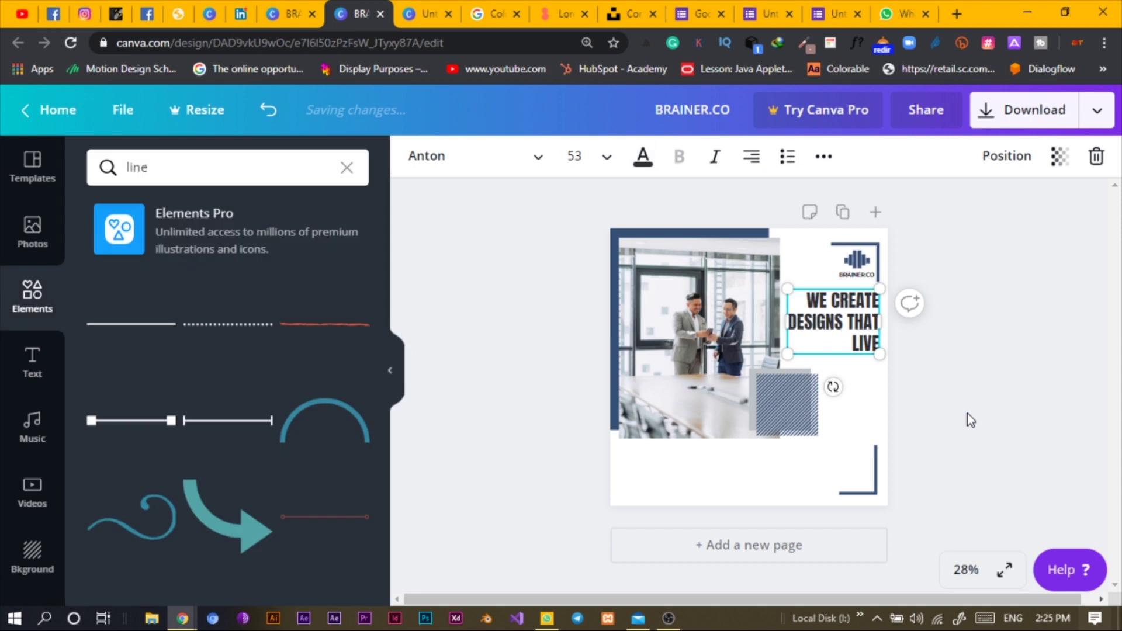
Narrow the headline box so it wraps as "WE CREATE / DESIGNS / THAT LIVE" and enlarge its text to size 63.5.
scroll(944, 393, "up", 5)
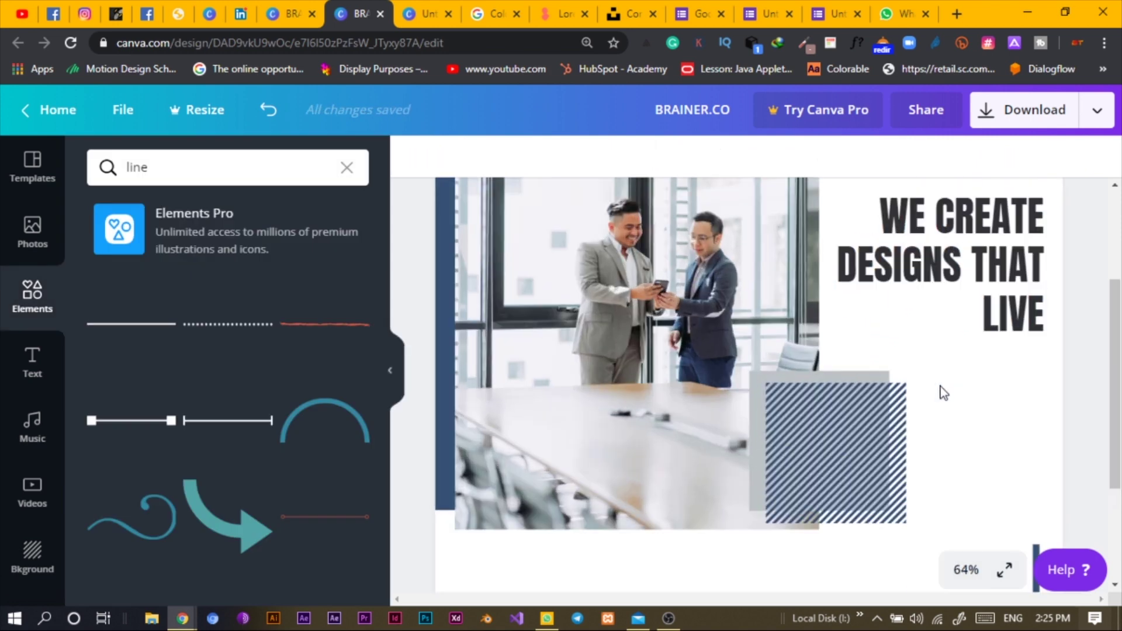
scroll(970, 361, "up", 1)
left_click(969, 356)
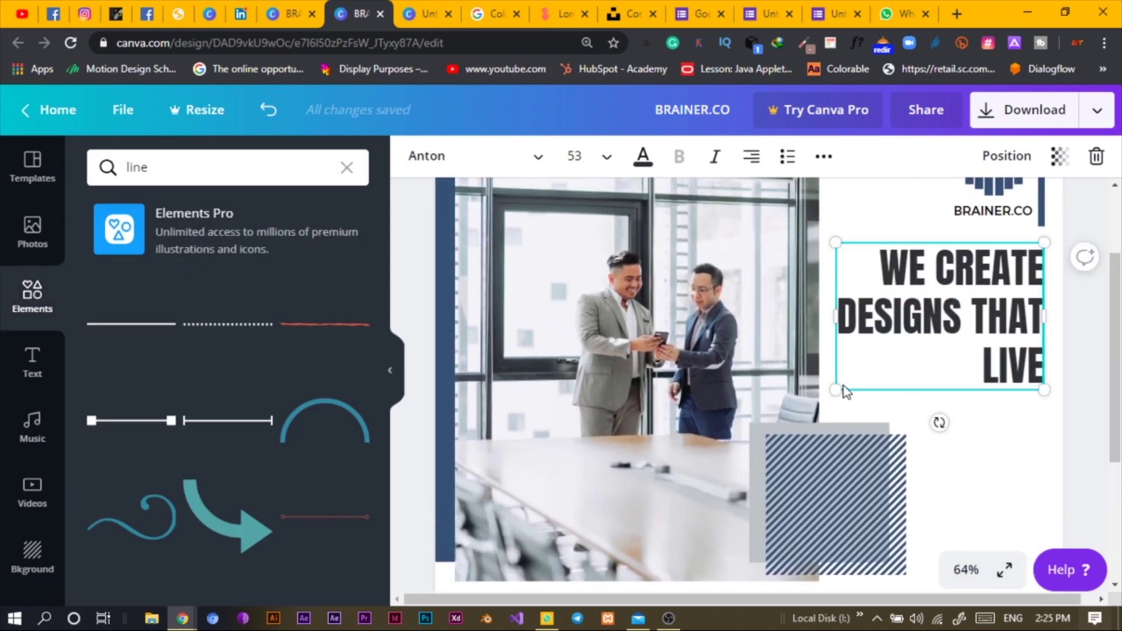
left_click_drag(835, 387, 827, 396)
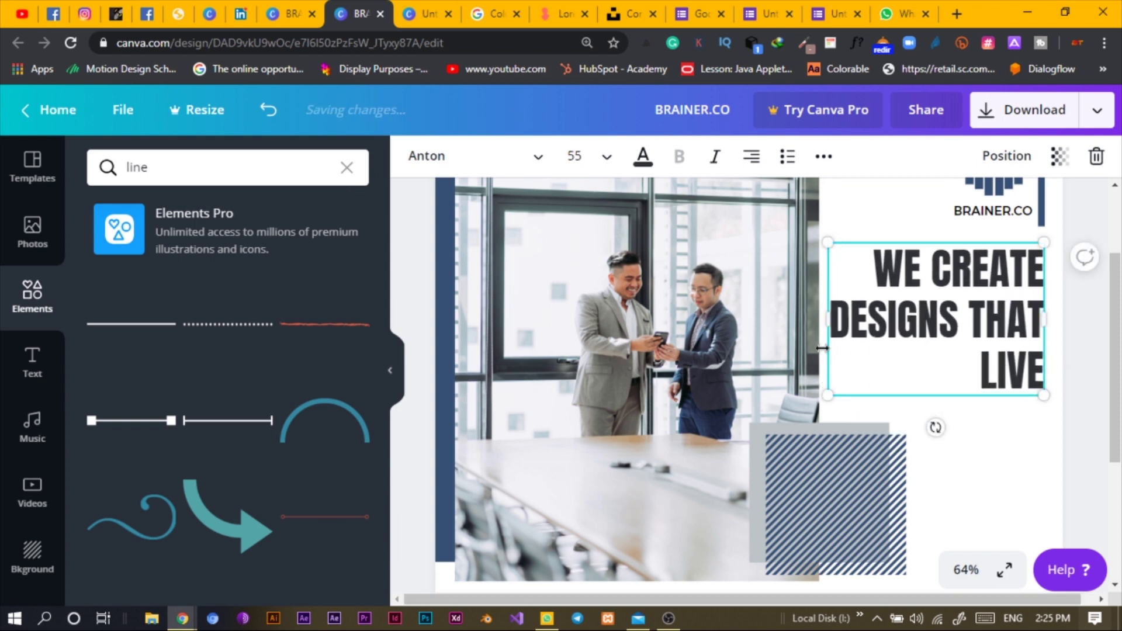
mouse_move(839, 332)
left_mouse_down()
mouse_move(869, 330)
mouse_move(858, 332)
left_mouse_up()
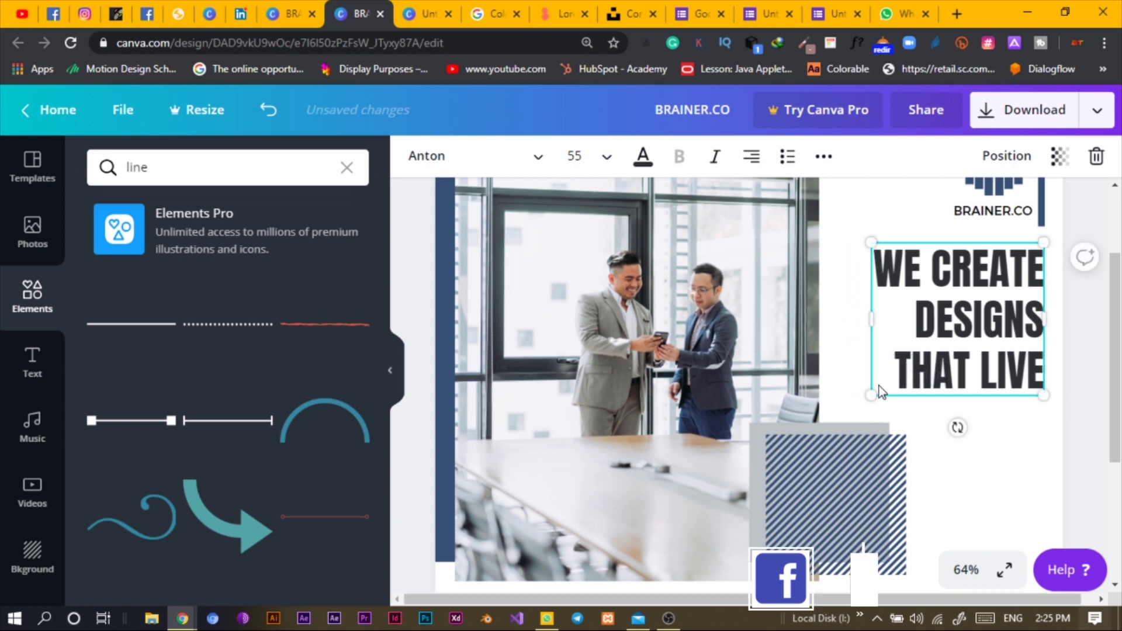
left_click_drag(857, 396, 844, 419)
Recolour only the word "DESIGNS" in the headline with the document's blue, #365074.
left_click_drag(887, 330, 1045, 398)
left_click_drag(887, 320, 1029, 323)
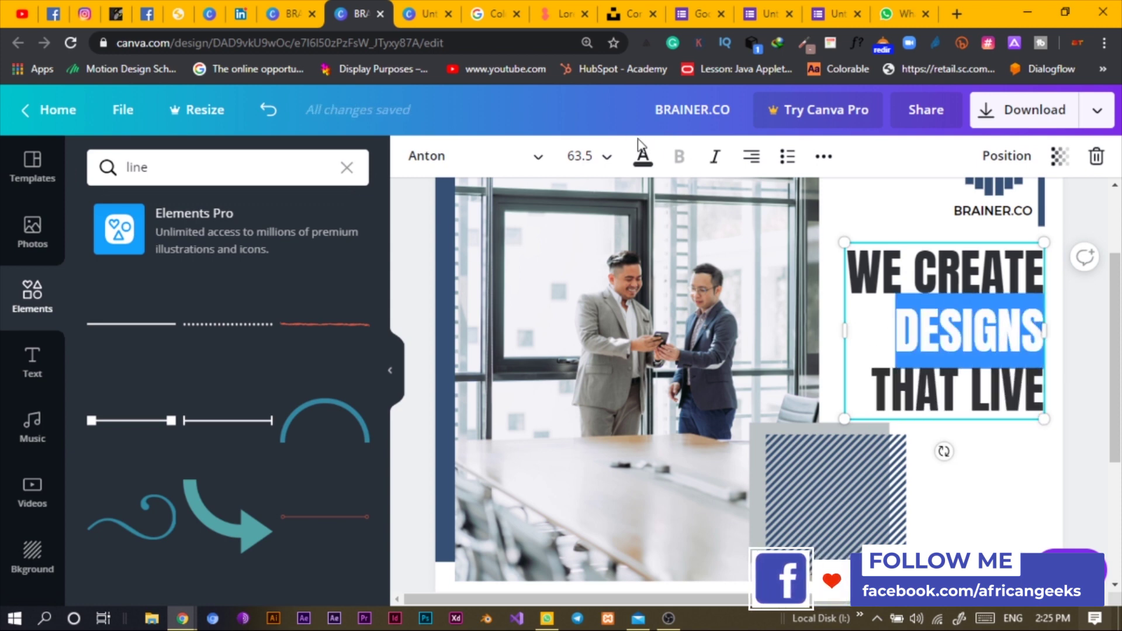
left_click(643, 156)
left_click(206, 335)
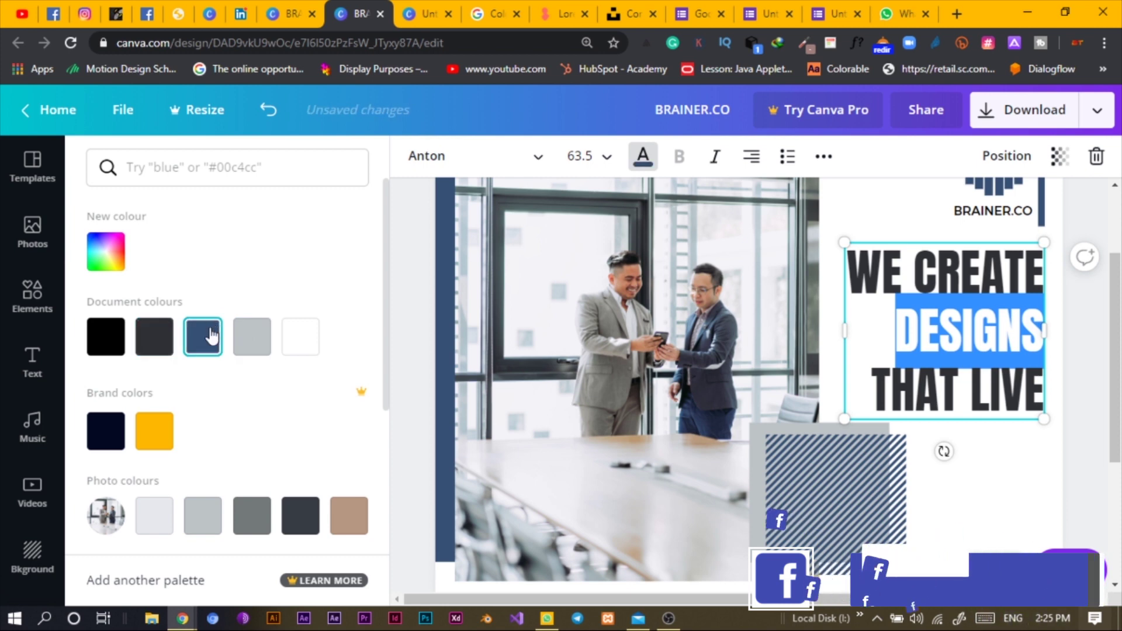
left_click(1007, 467)
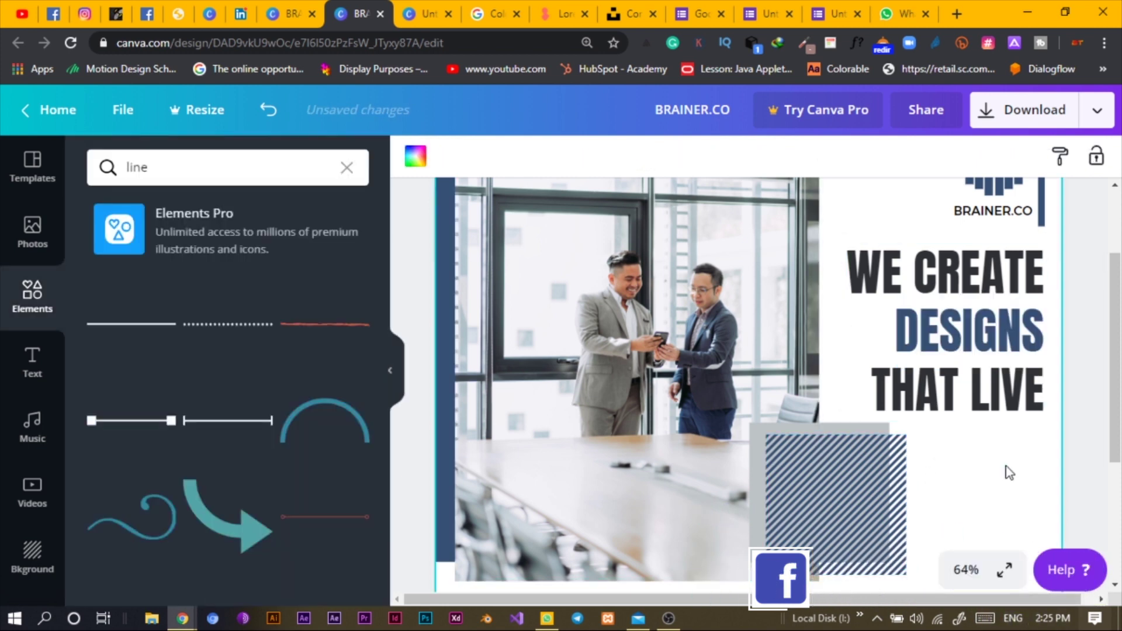
Select the grey and striped squares together and shift them slightly lower over the photo's corner.
scroll(1012, 457, "down", 3)
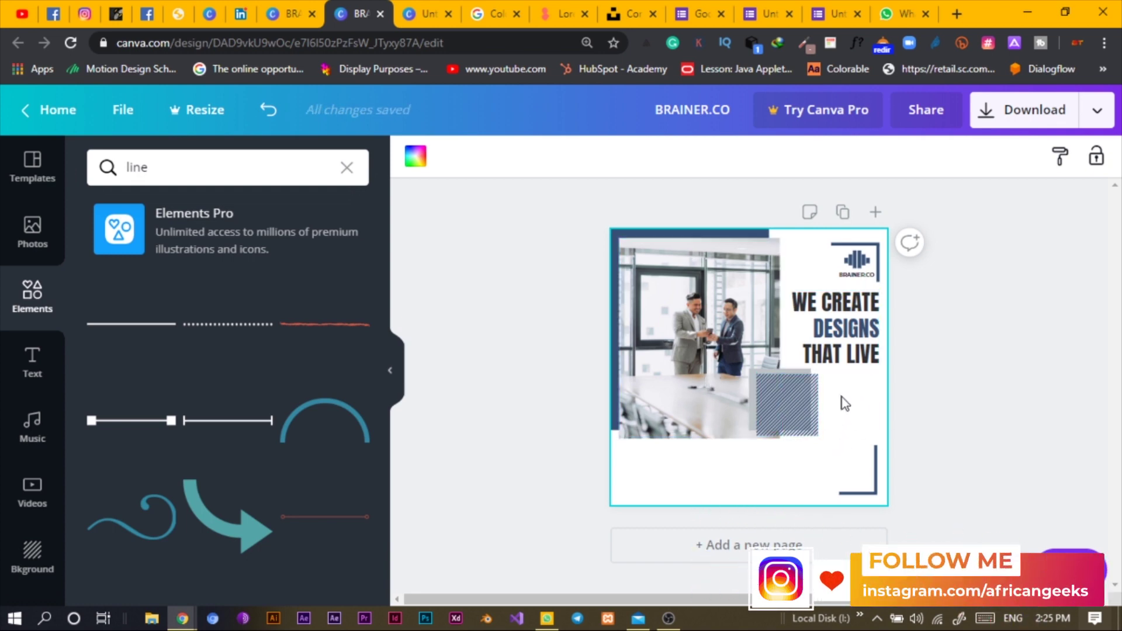
left_click_drag(806, 421, 797, 426)
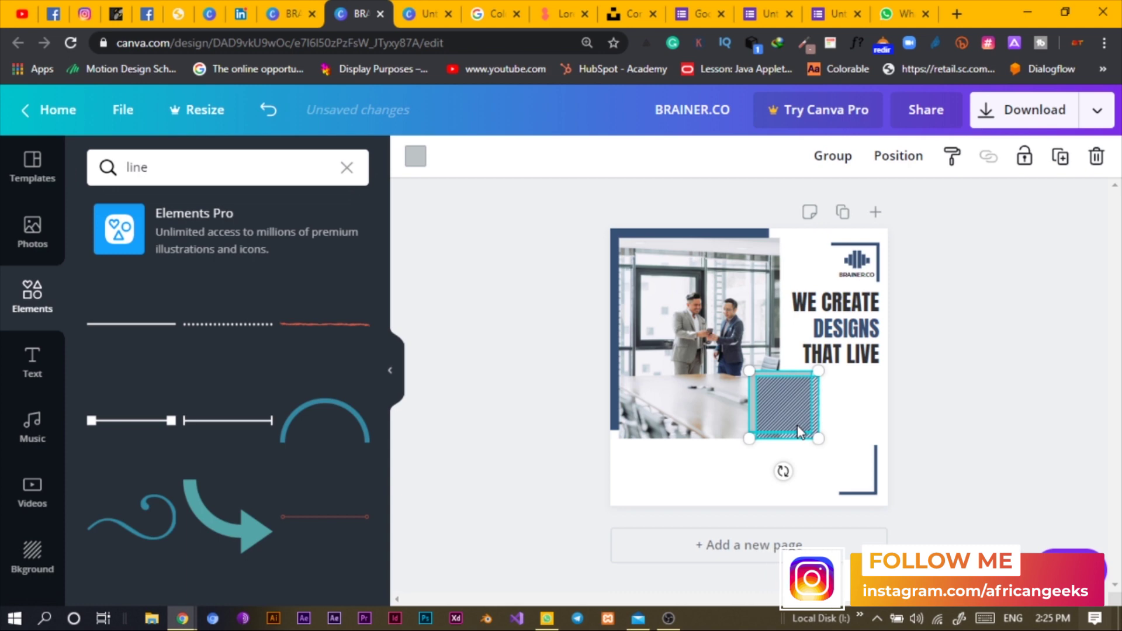
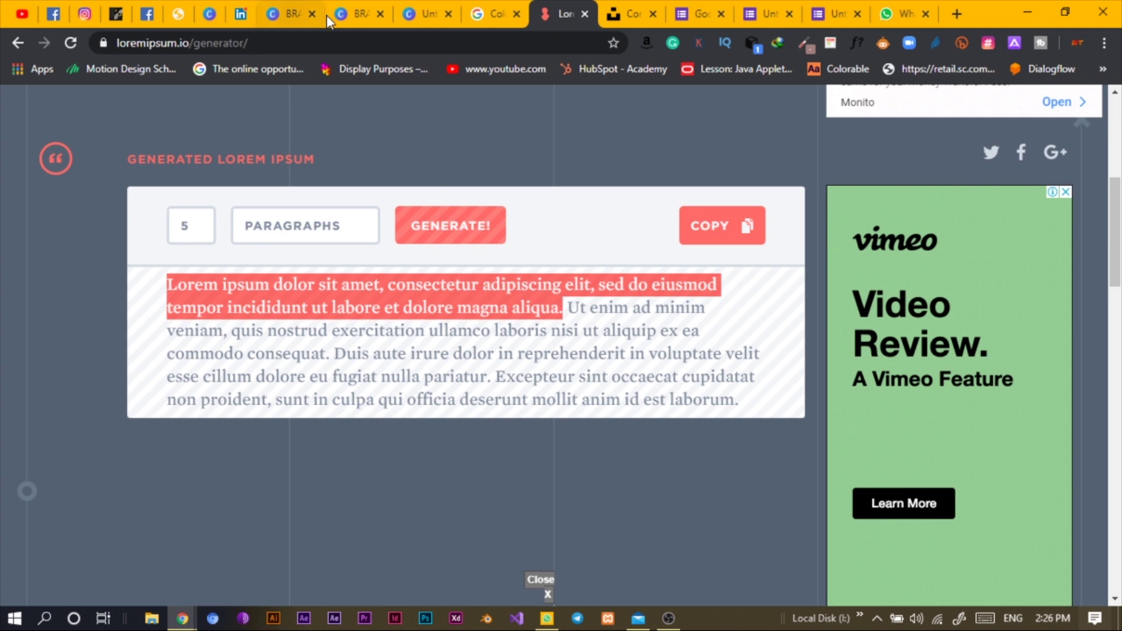
Switch to the Canva design, paste the copied Lorem ipsum sentence, narrow its box to 312 px, and place it beneath the headline.
left_click(285, 18)
left_click(356, 14)
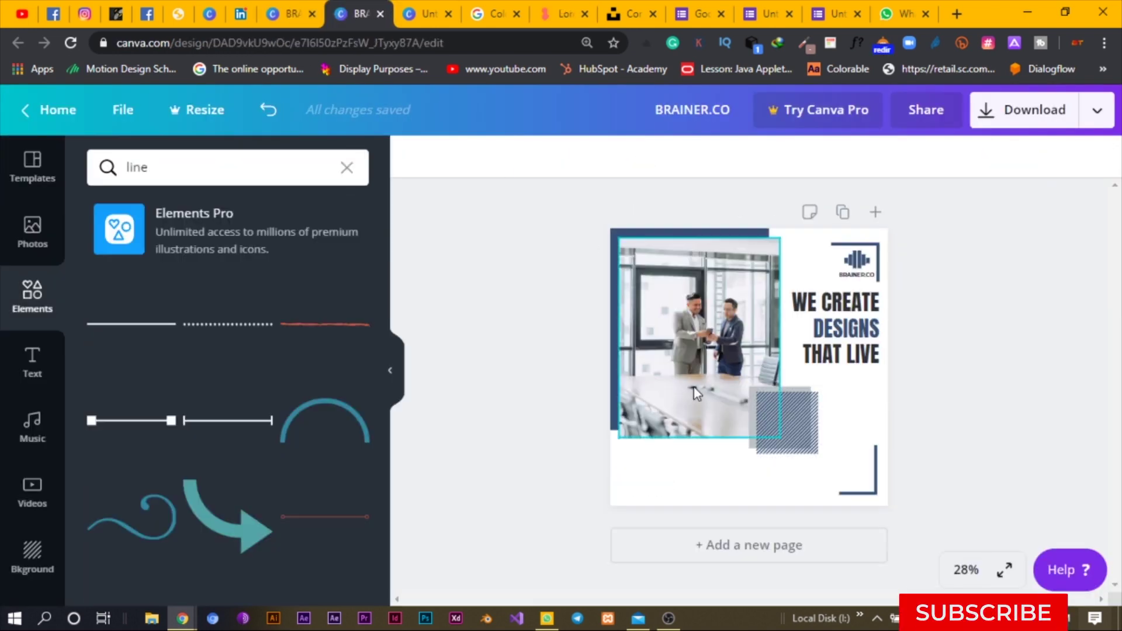
left_click(661, 465)
key("ctrl+v")
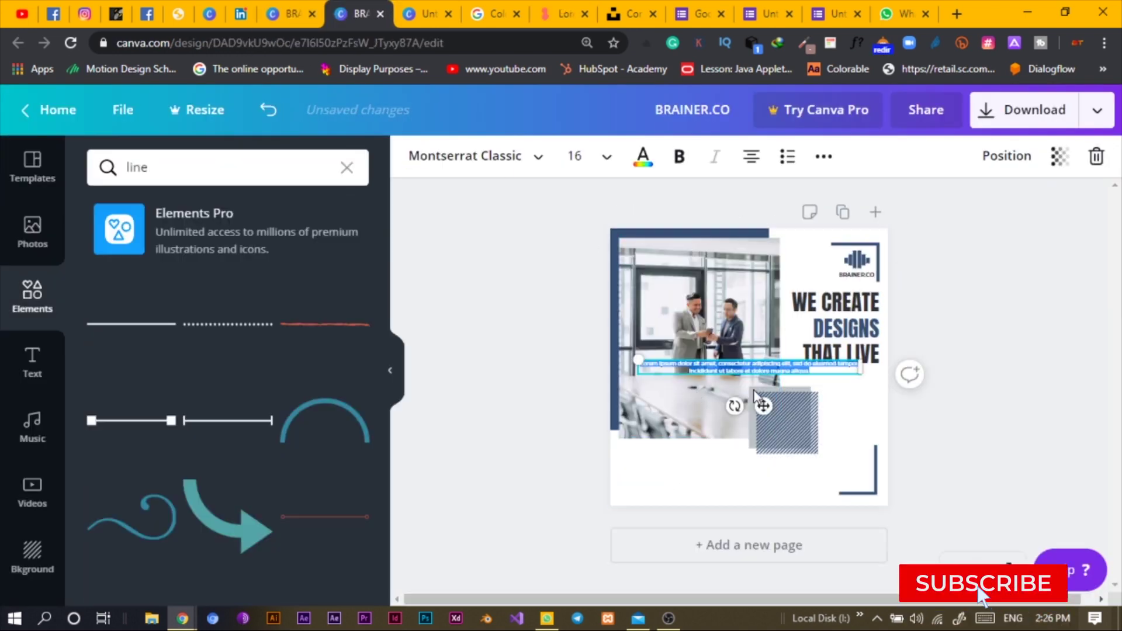
left_click_drag(631, 366, 780, 378)
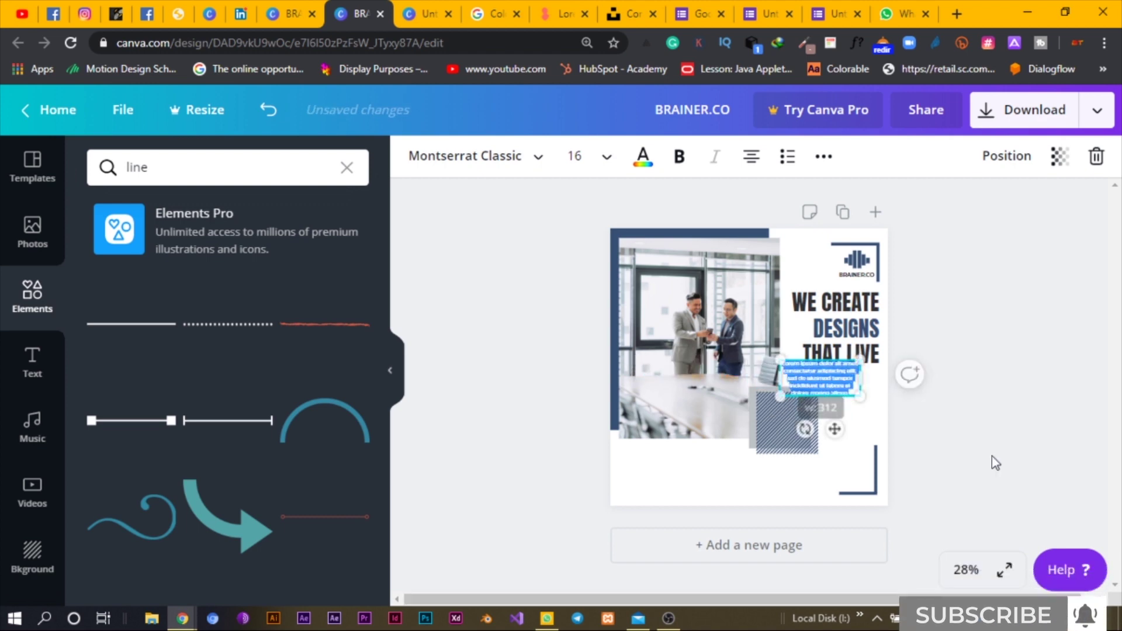
left_click_drag(834, 431, 853, 446)
left_click(801, 477)
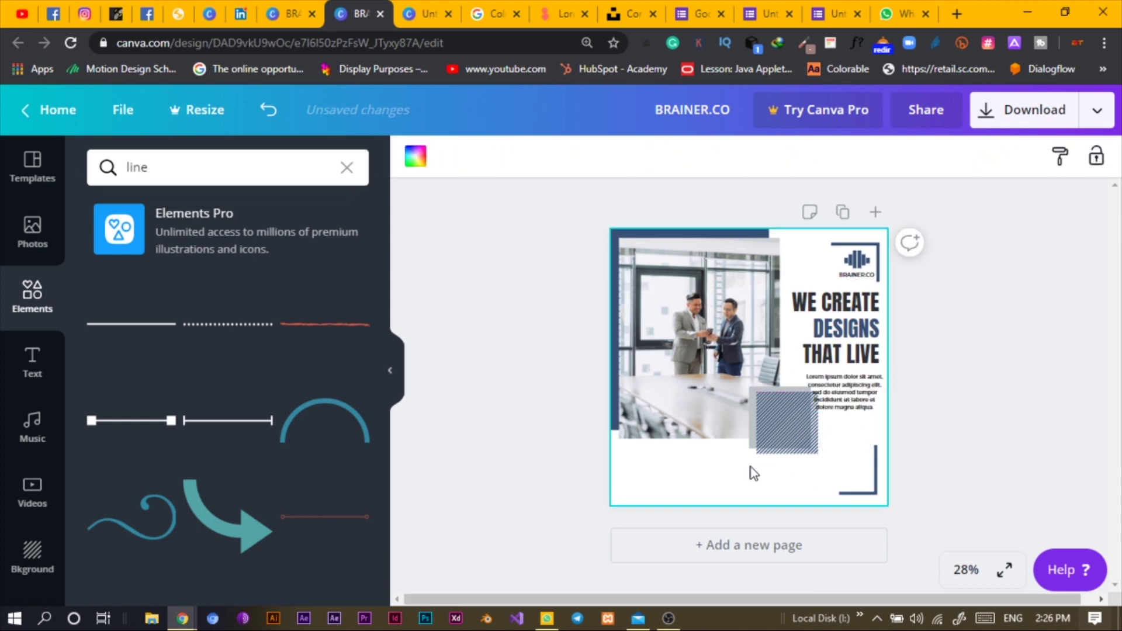
Move the two squares down and left clear of the Lorem ipsum paragraph, and align the paragraph with the headline's right edge.
left_click(788, 447)
left_click_drag(791, 436, 745, 451)
left_click(836, 394)
left_click_drag(837, 394, 816, 395)
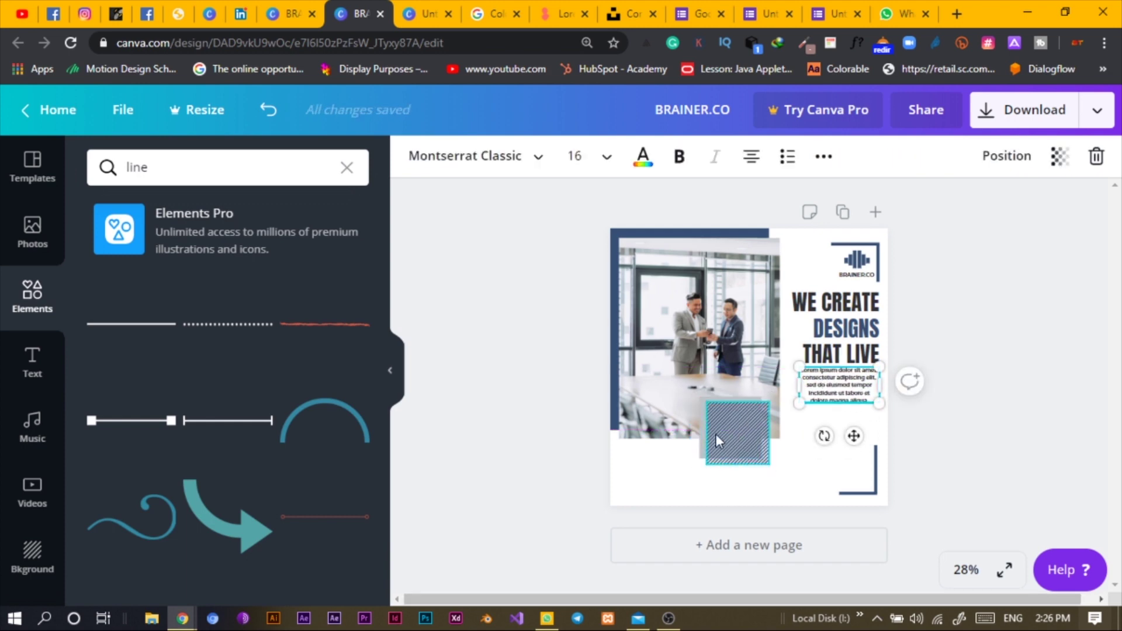
Select both squares together and reposition them over the photo's lower-right corner, just below the paragraph.
left_click_drag(668, 465, 774, 395)
mouse_move(770, 457)
left_mouse_down()
mouse_move(745, 455)
mouse_move(763, 463)
mouse_move(776, 446)
left_mouse_up()
left_click(992, 443)
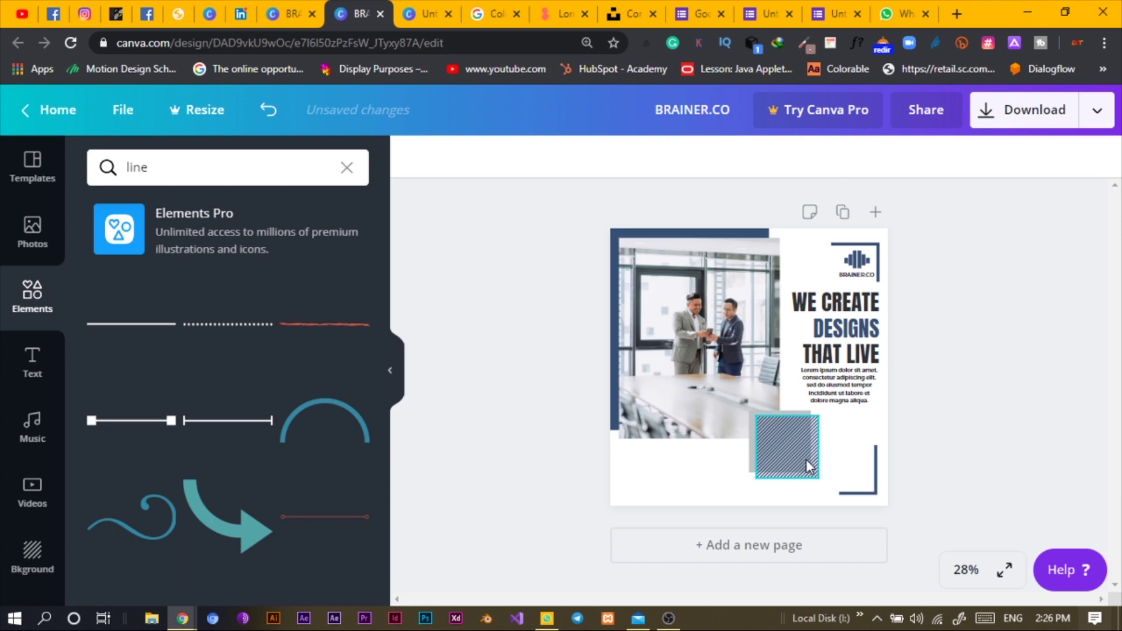
Widen the paragraph box to the headline's width and shorten its text to end at "sed do eiusmod tempor.".
key("ctrl+plus")
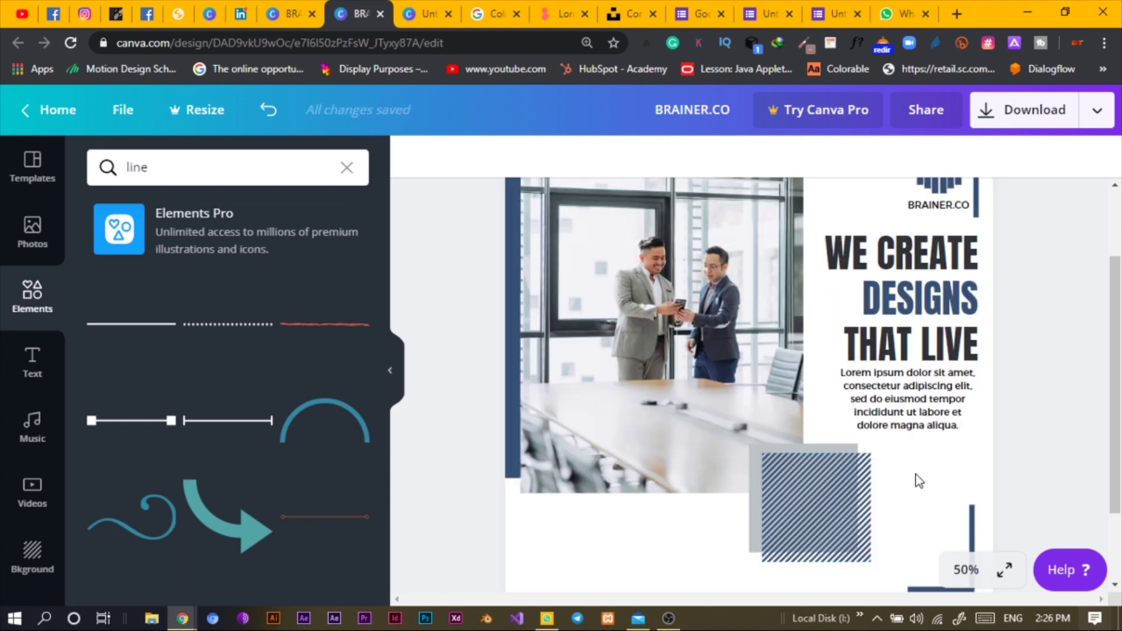
left_click(913, 398)
left_click_drag(838, 403, 824, 403)
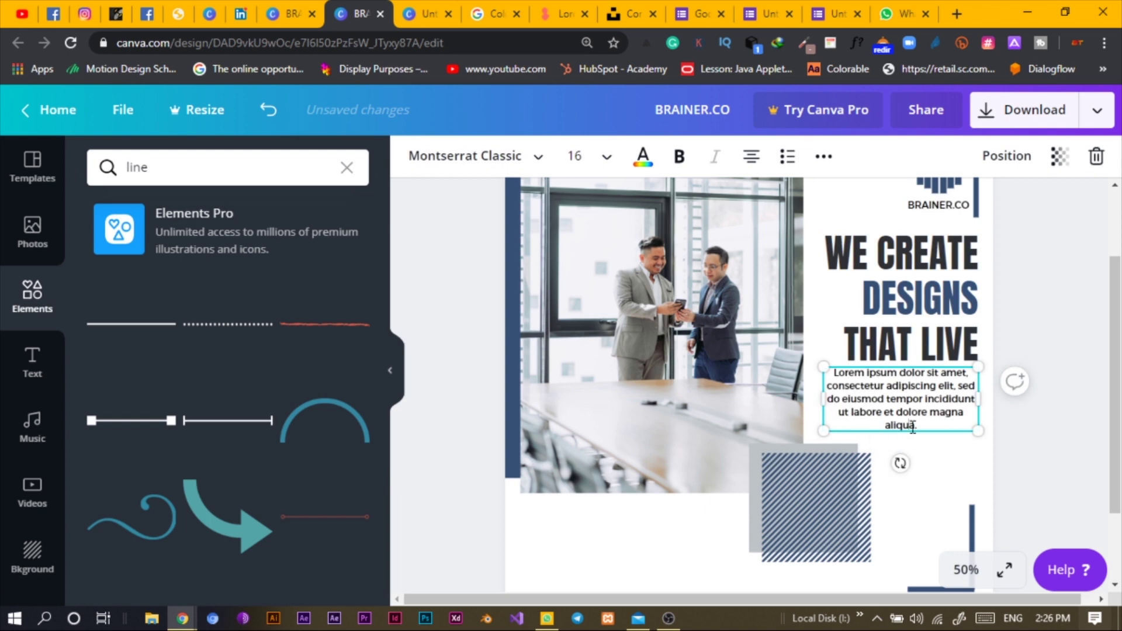
left_click_drag(936, 425, 926, 402)
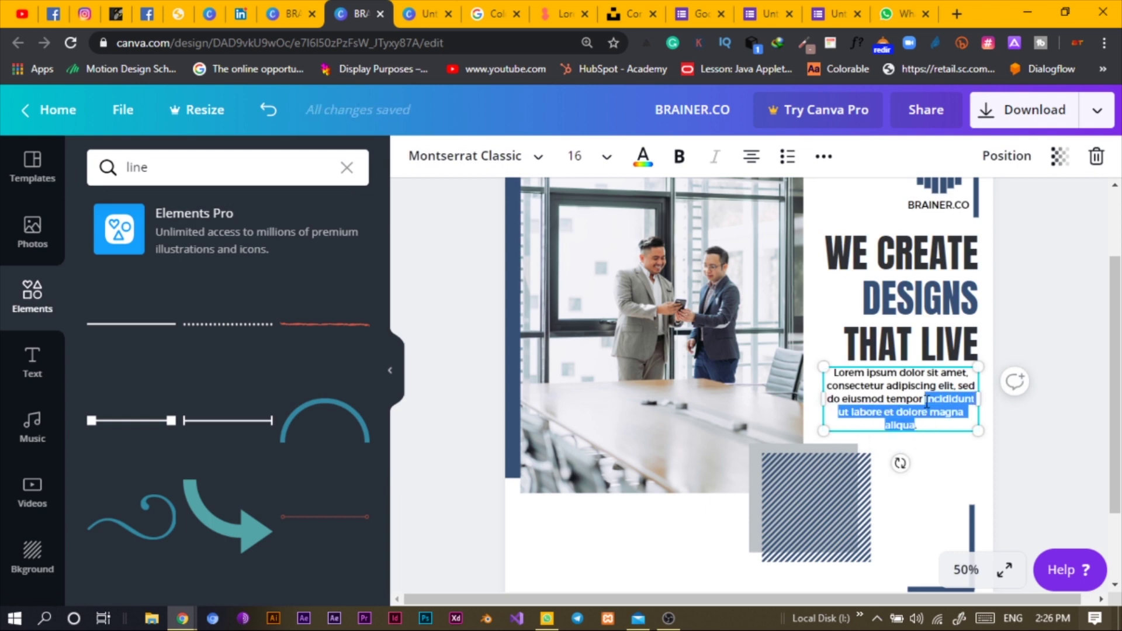
key("BackSpace")
key("BackSpace")
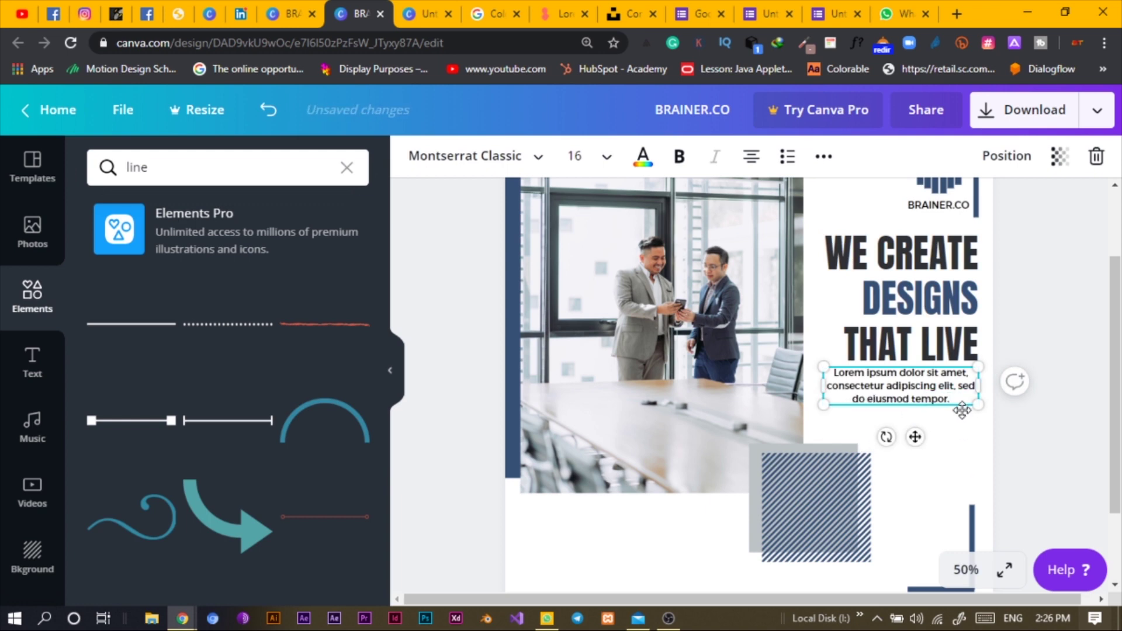
left_click(1049, 439)
left_click(912, 389)
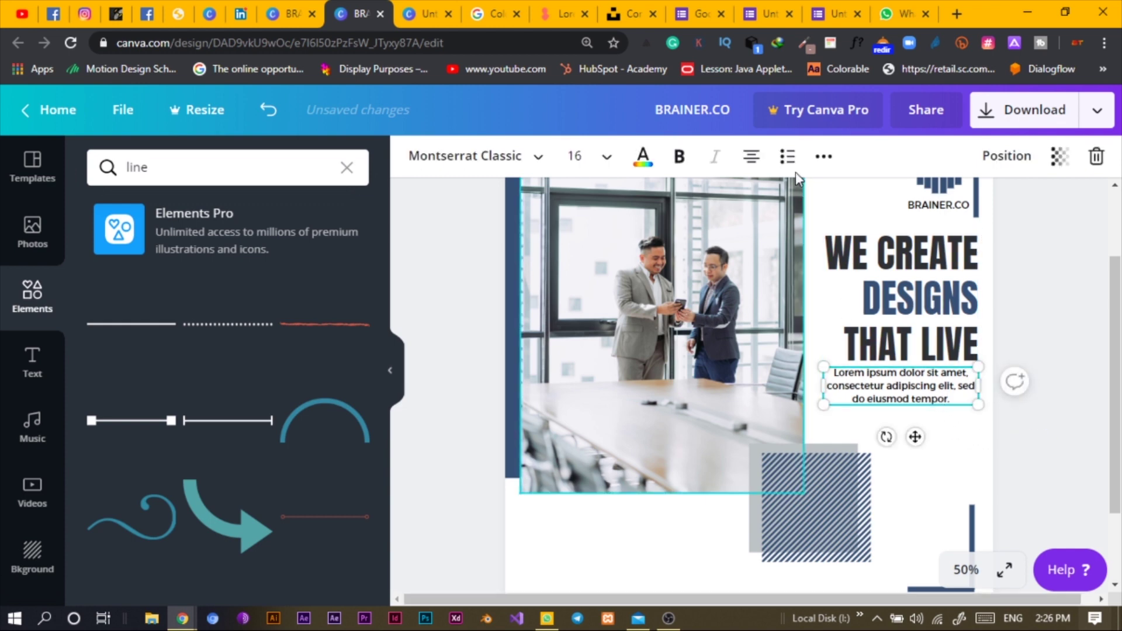
Right-align the Lorem ipsum paragraph beneath the headline.
left_click(752, 164)
left_click(752, 163)
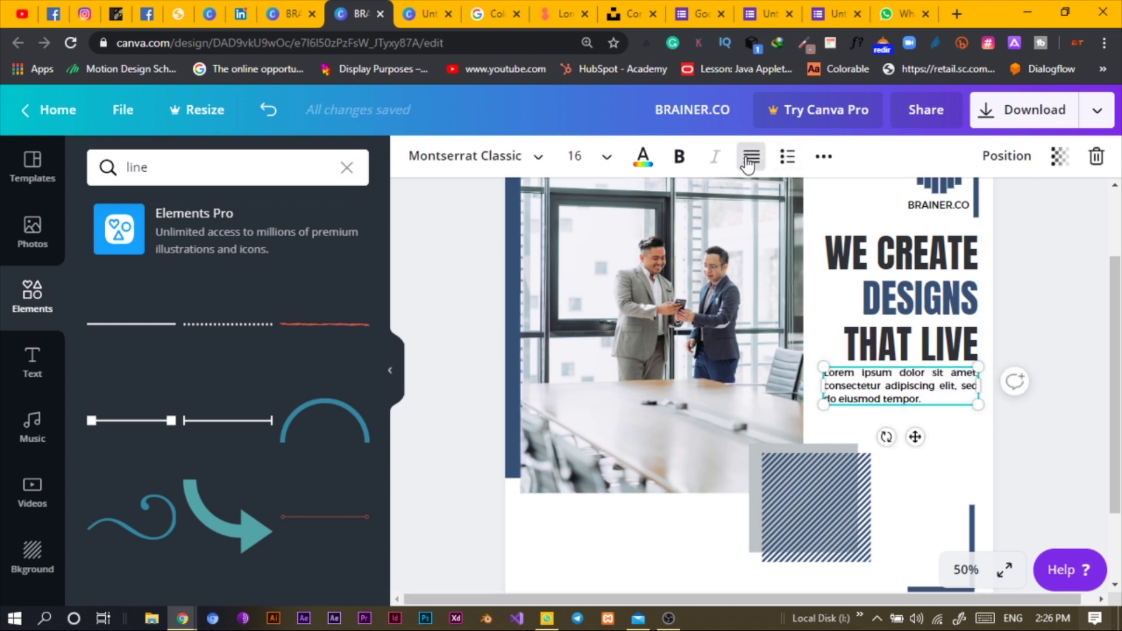
left_click(752, 164)
left_click(1029, 333)
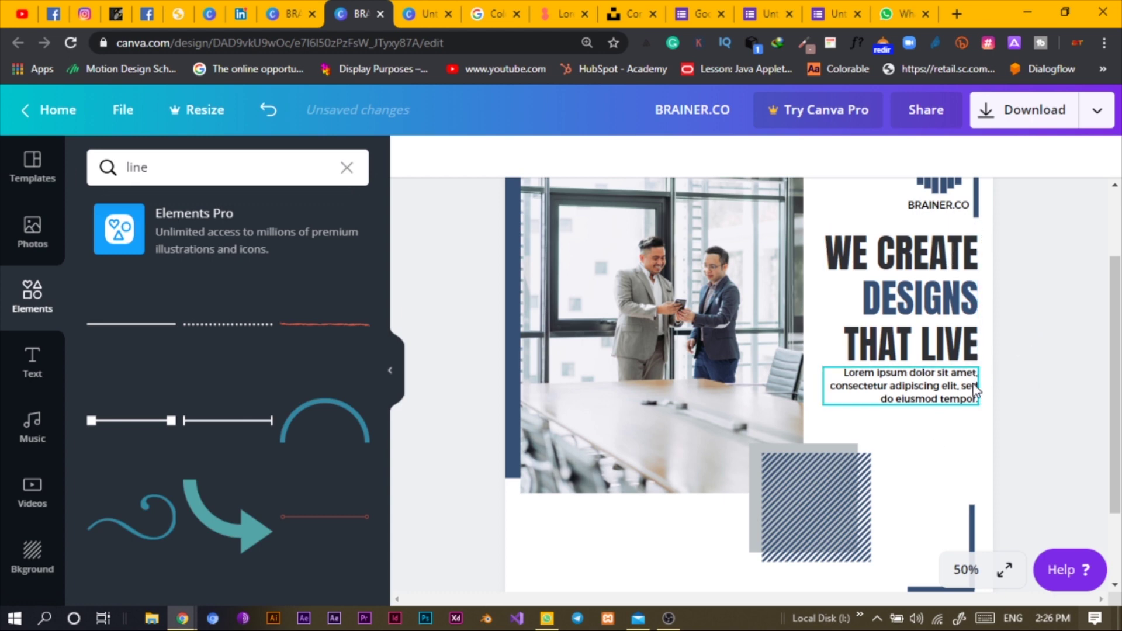
Lock the grouped office photo and dark blue backing shape in place.
scroll(968, 463, "down", 3)
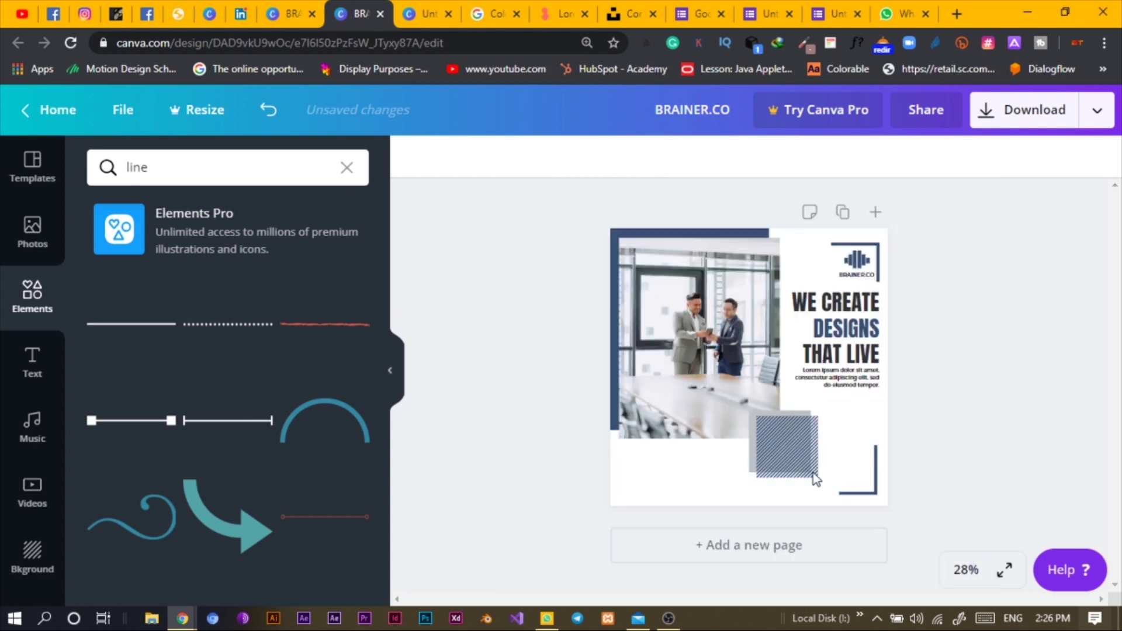
left_click(707, 489)
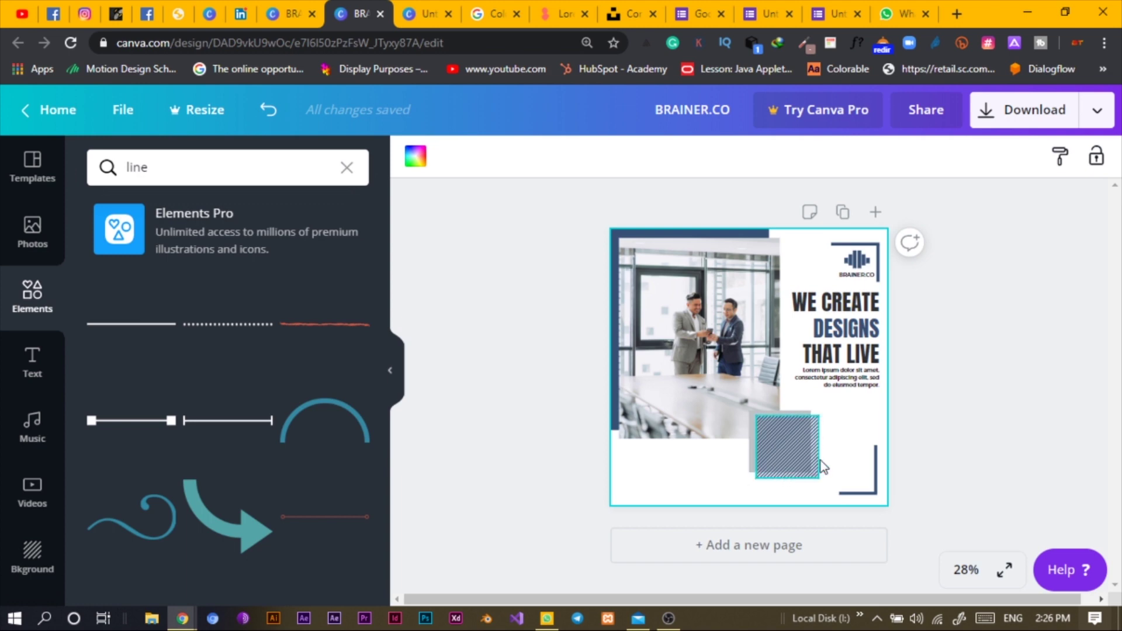
left_click_drag(834, 446, 710, 490)
left_click(707, 493)
left_click_drag(542, 256, 691, 360)
left_click(819, 157)
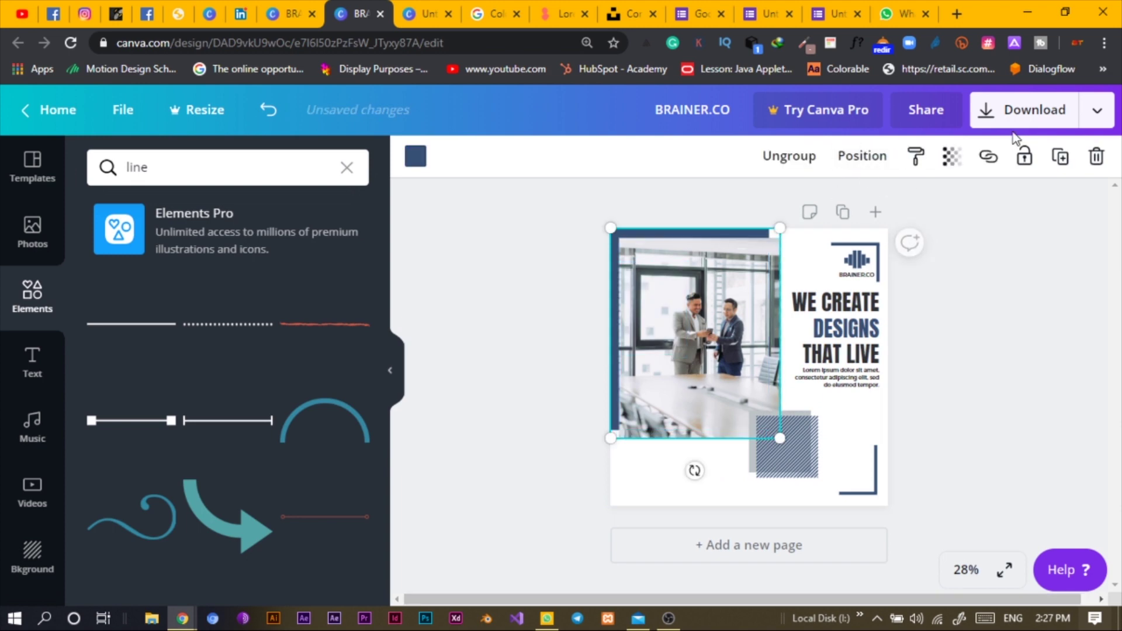
left_click(1023, 156)
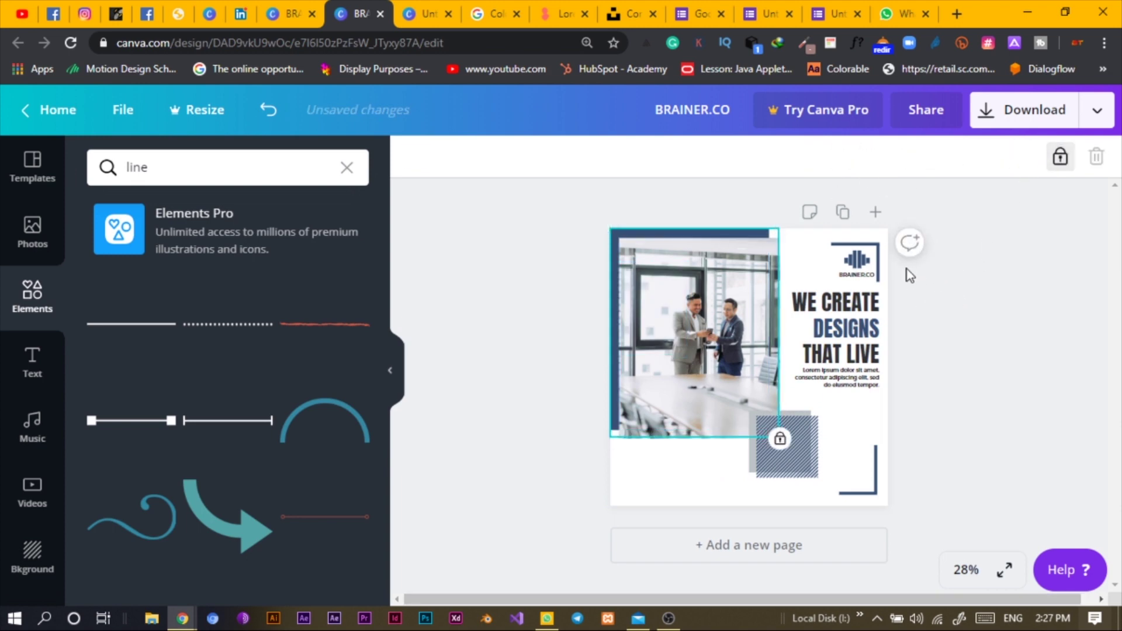
key("Escape")
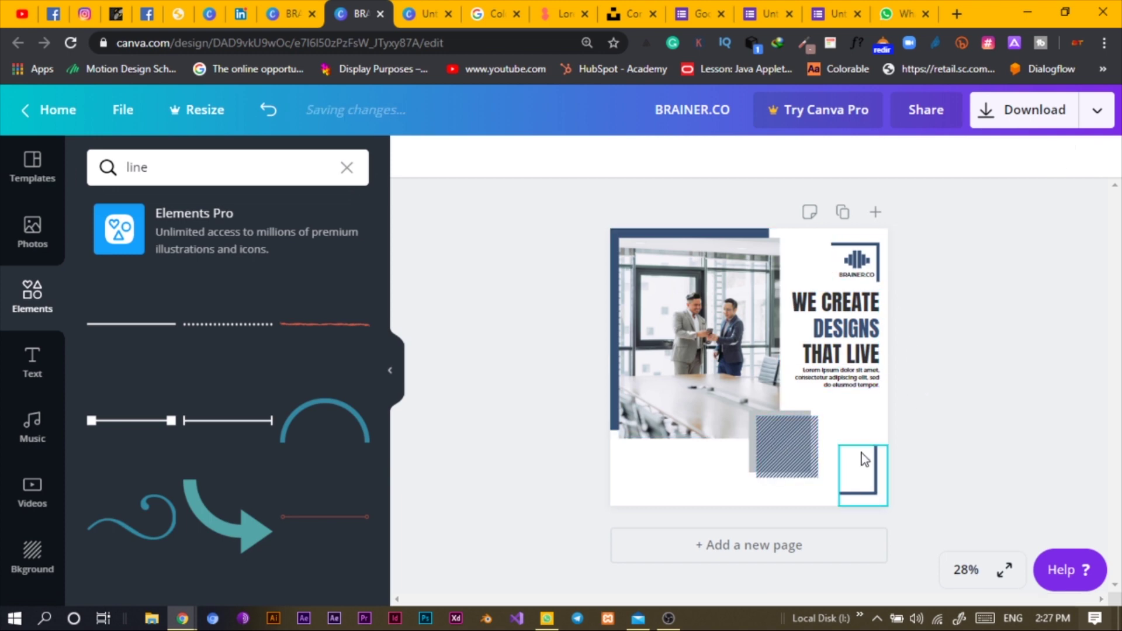
Move the two overlapping squares up and right, leaving a small gap below the headline's paragraph.
mouse_move(790, 460)
left_mouse_down()
mouse_move(807, 440)
mouse_move(792, 438)
left_mouse_up()
left_click(972, 412)
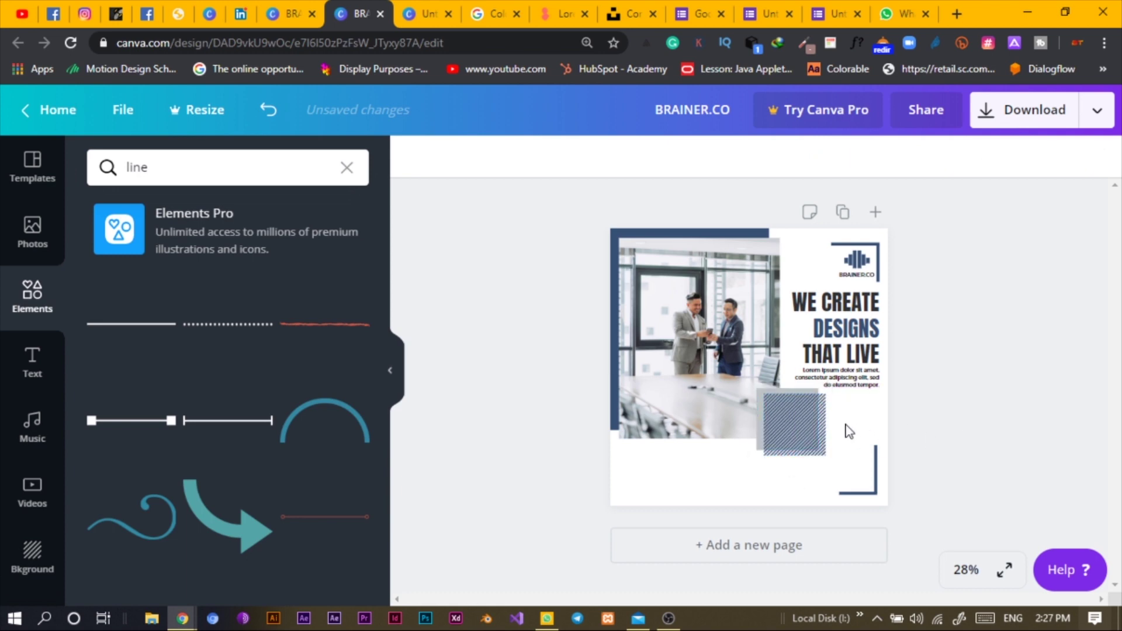
left_click(775, 439)
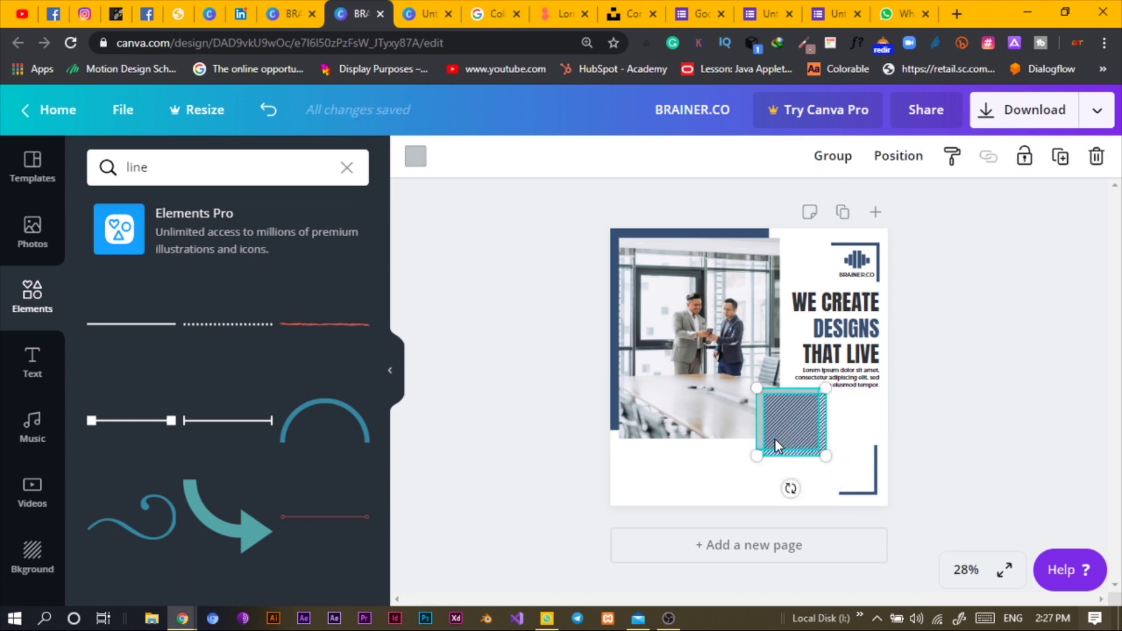
key("shift+Down")
key("shift+Down")
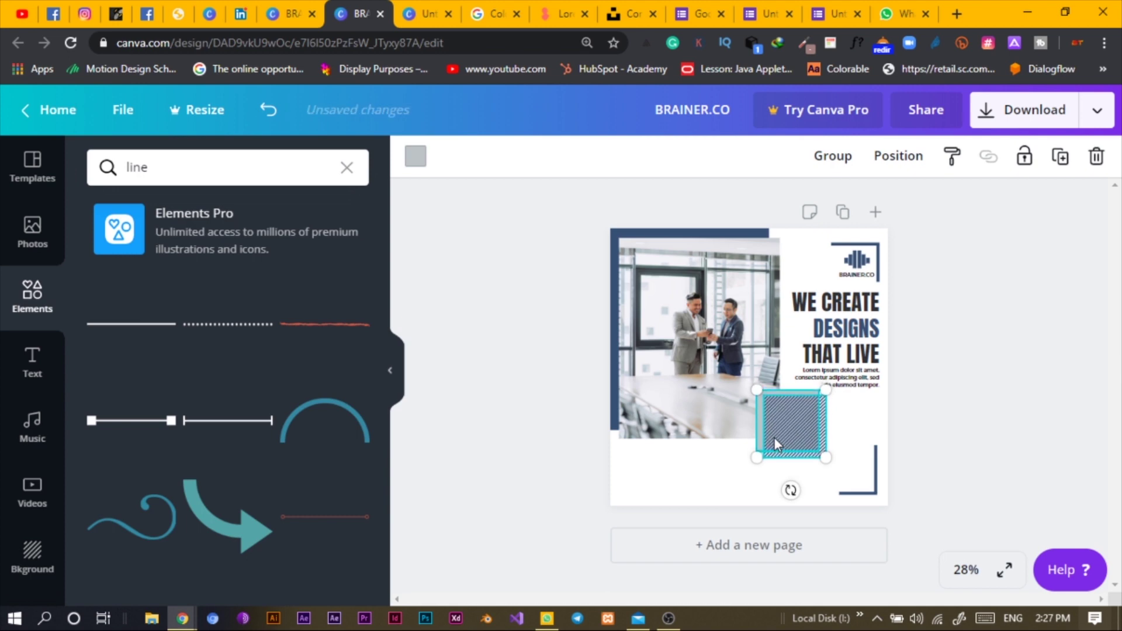
key("shift+Down")
key("shift+Down")
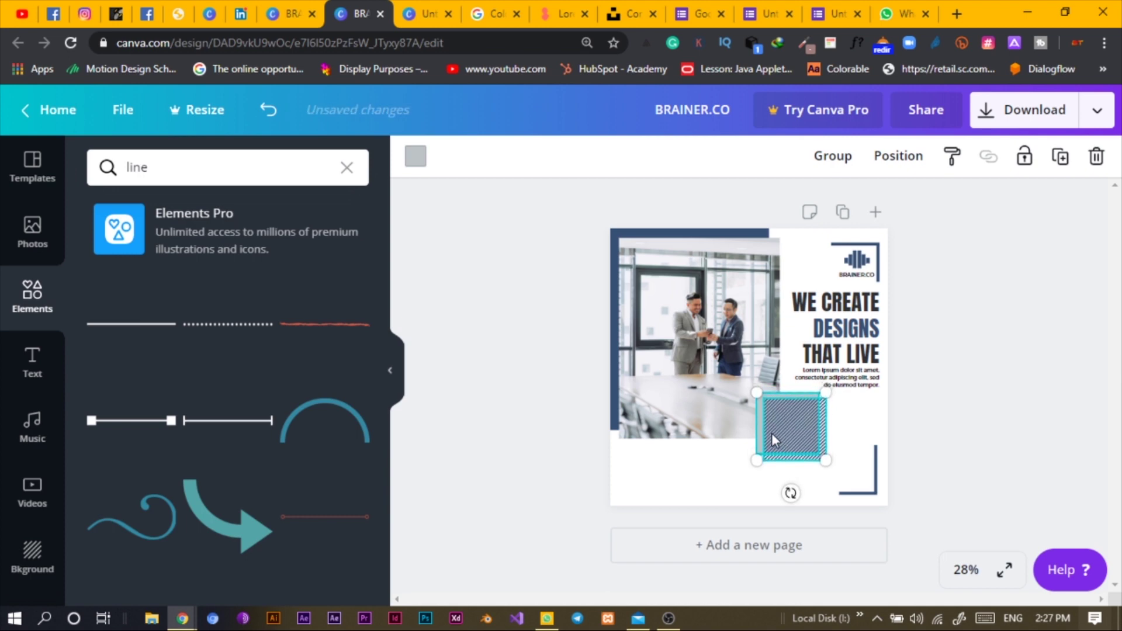
left_click(995, 434)
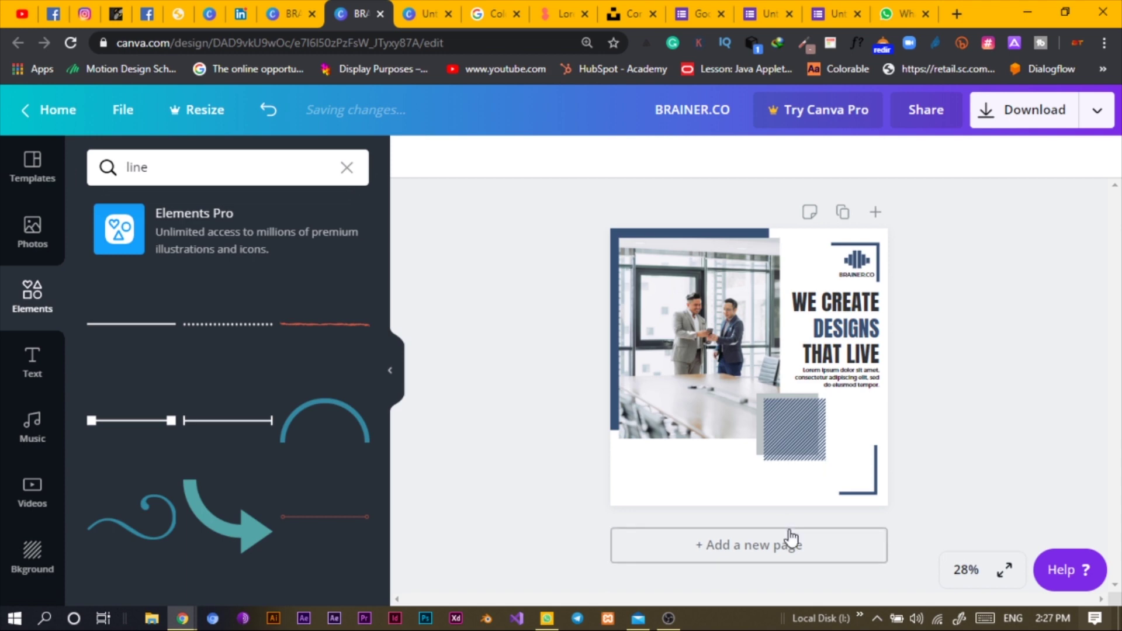
Add a plain straight line, recolour it with the document's dark blue, shrink it, and place it at the page's lower-left edge.
left_click(105, 325)
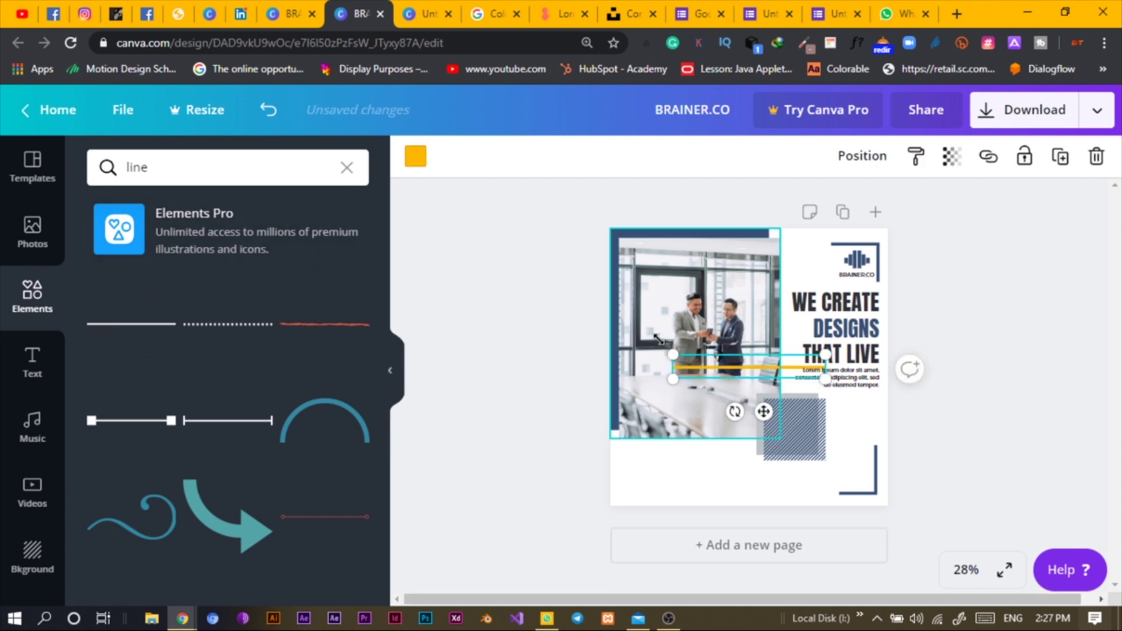
left_click(415, 156)
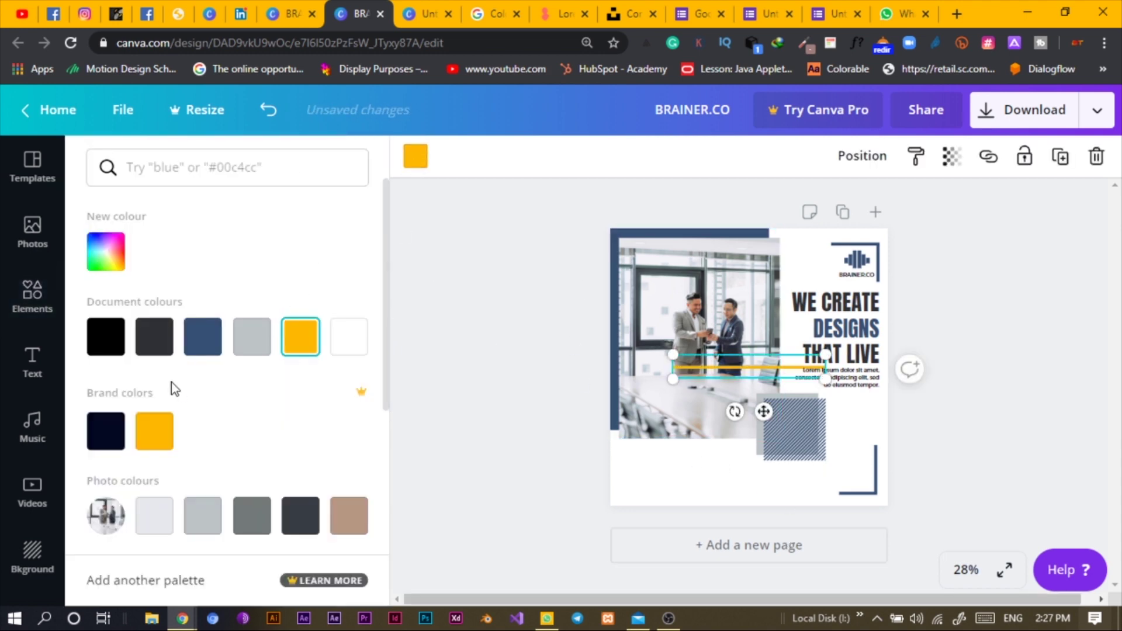
left_click(203, 336)
left_click_drag(824, 354, 795, 360)
left_click_drag(749, 410, 685, 534)
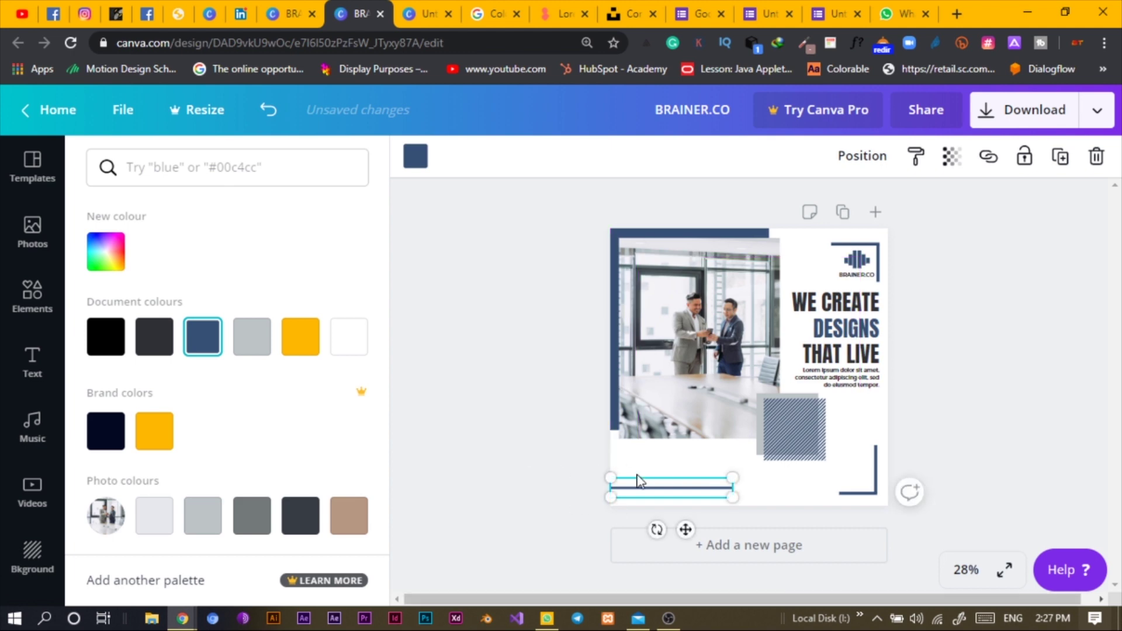
Shorten the blue line to a small dash and place a duplicate beside it with a small gap.
left_click(563, 459)
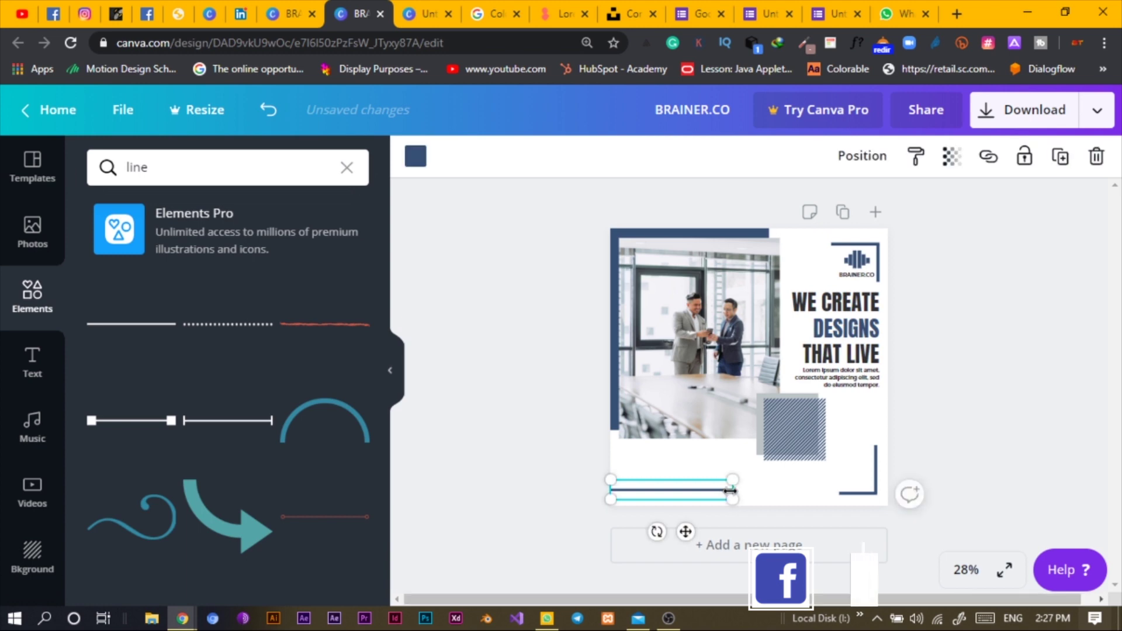
left_click_drag(731, 490, 676, 492)
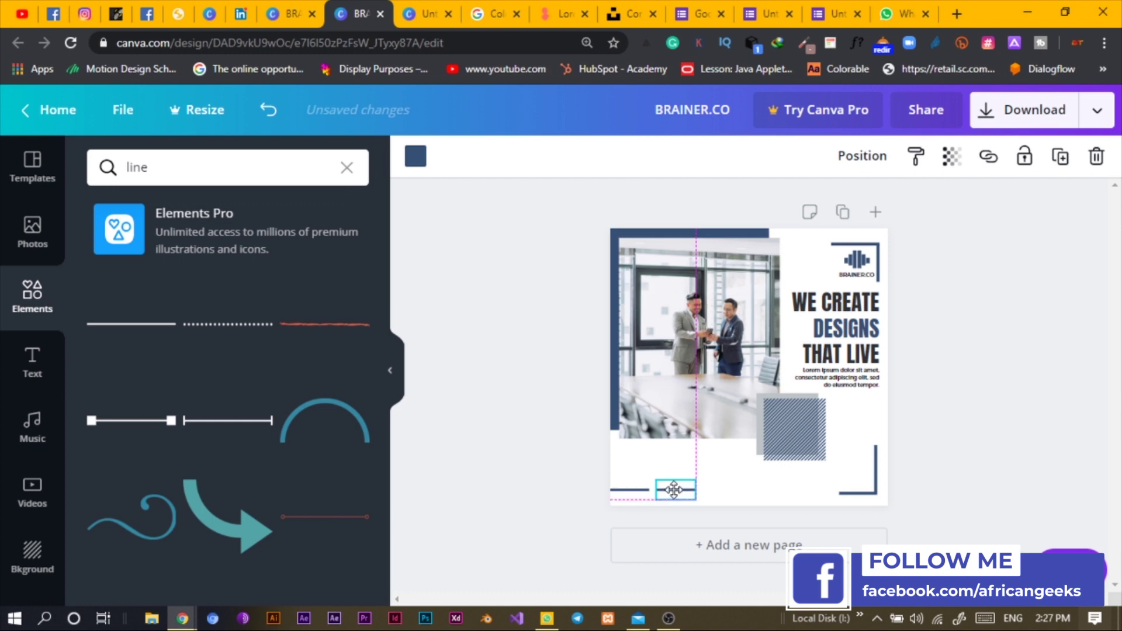
left_click(553, 486)
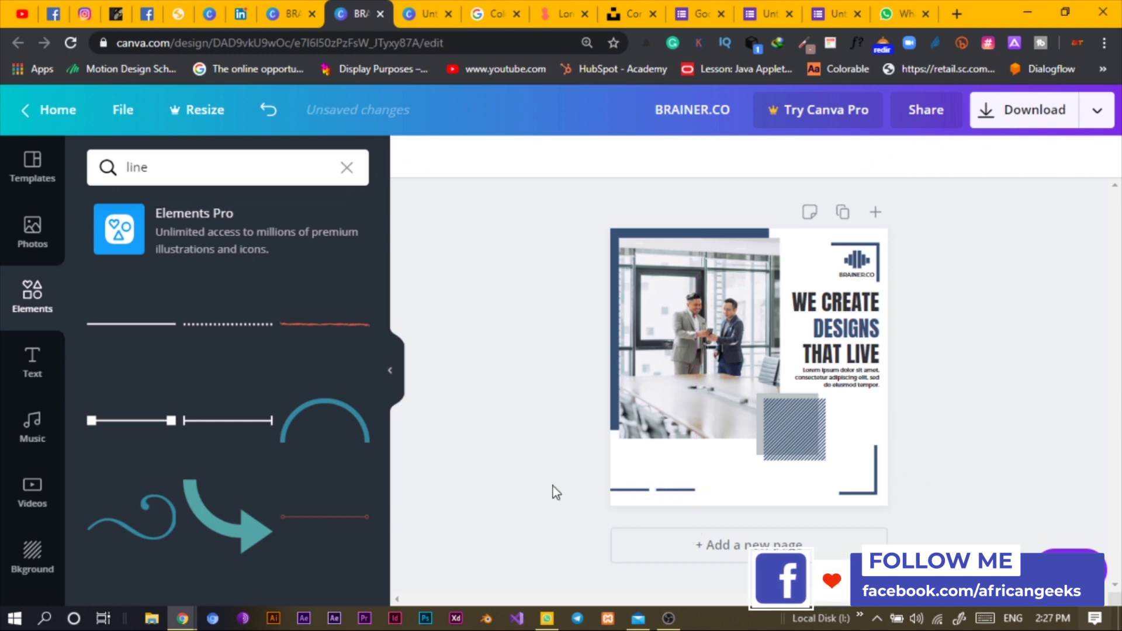
Duplicate the Lorem ipsum paragraph, place the copy below the photo, and widen it so the text fits on two lines.
left_click(862, 380)
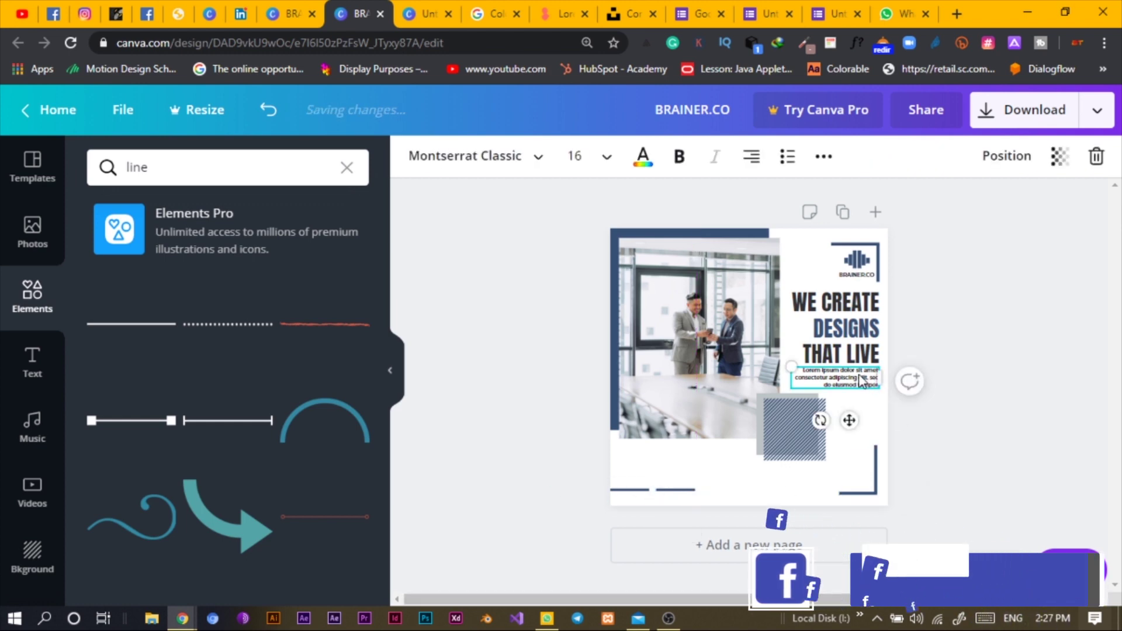
left_click_drag(862, 380, 750, 463)
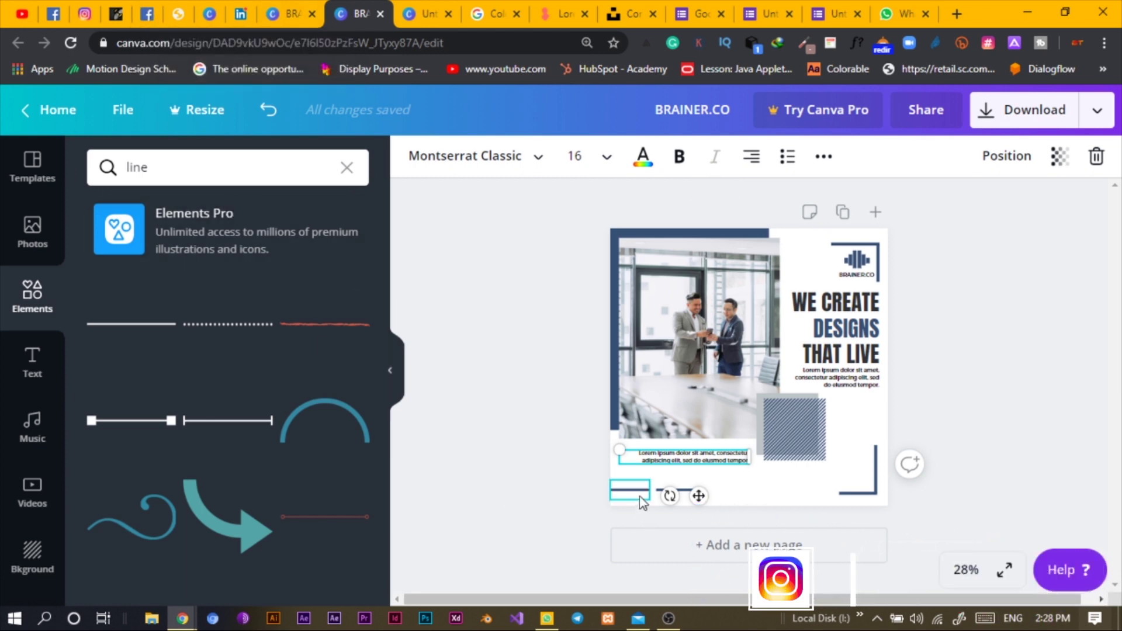
left_click(691, 484)
Try left and right alignment on the paragraph copy below the photo, and set it to centred.
left_click(689, 461)
key("ctrl+l")
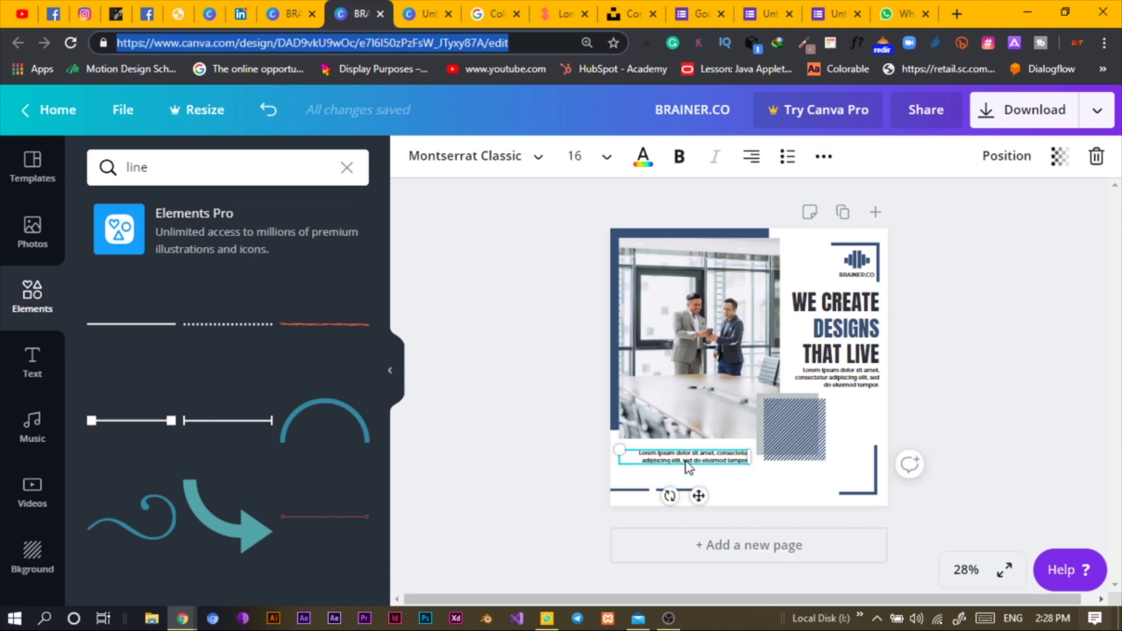
left_click(576, 468)
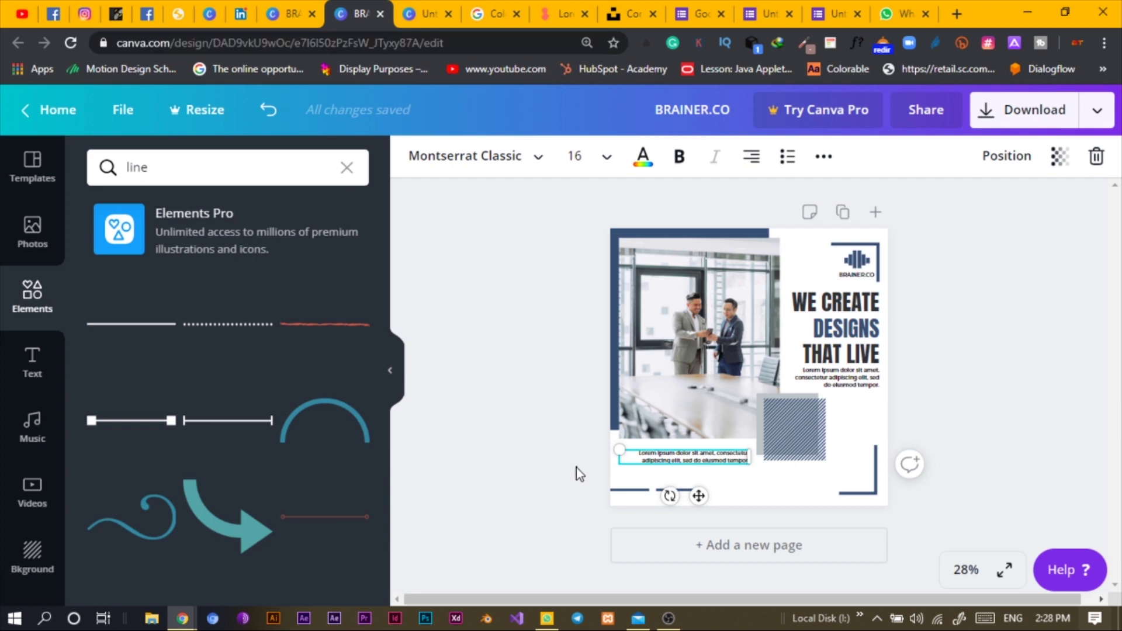
left_click(709, 462)
key("ctrl+shift+l")
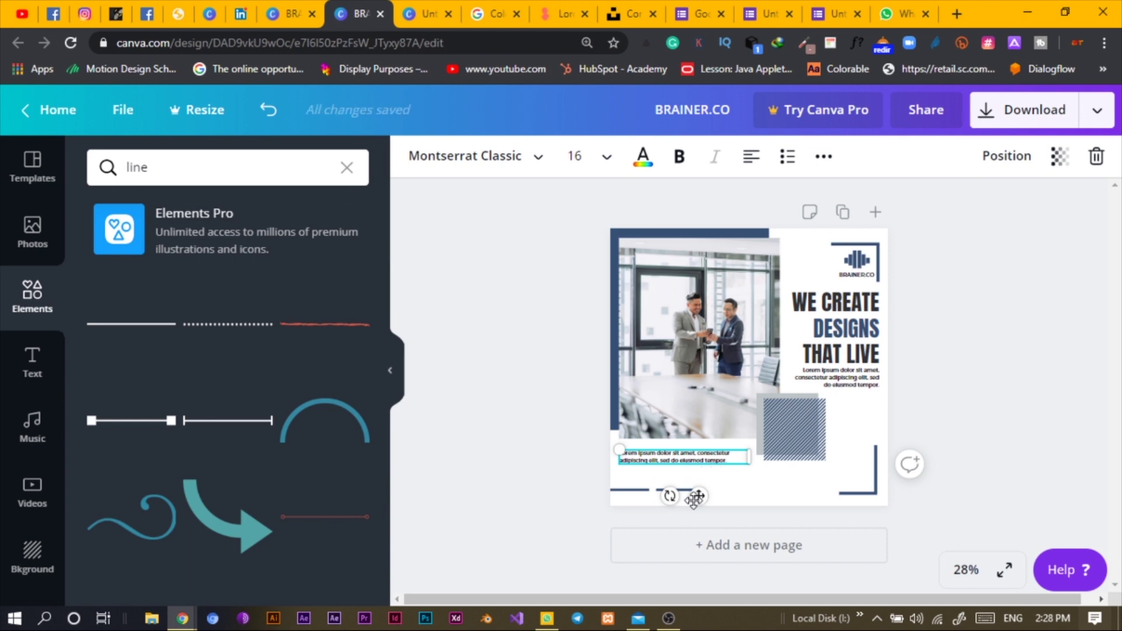
key("ctrl+shift+r")
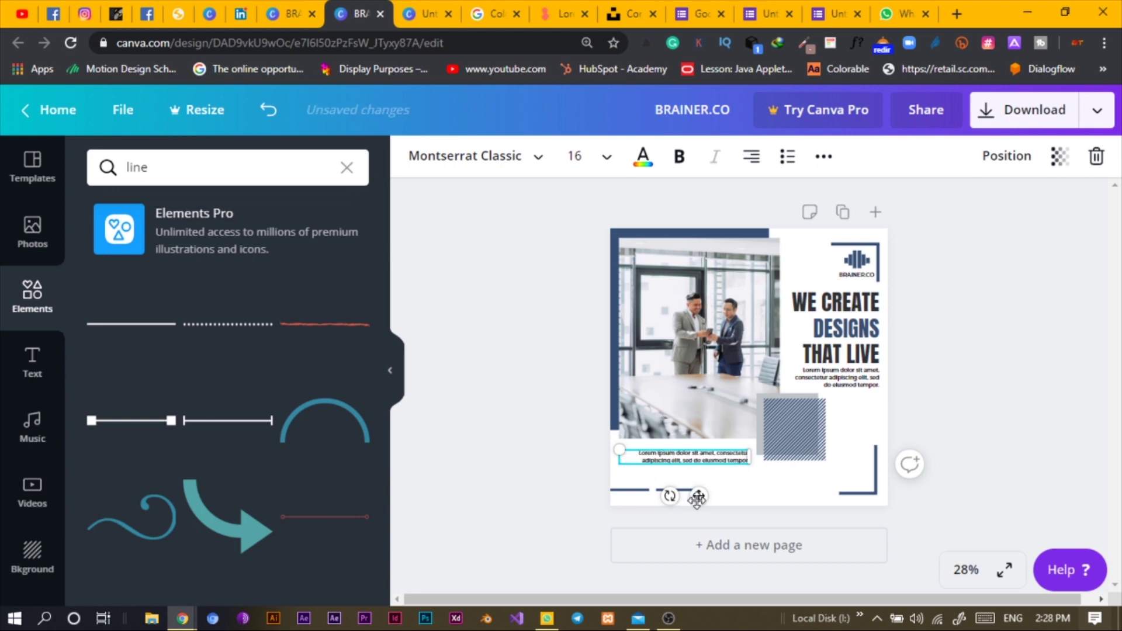
key("ctrl+shift+c")
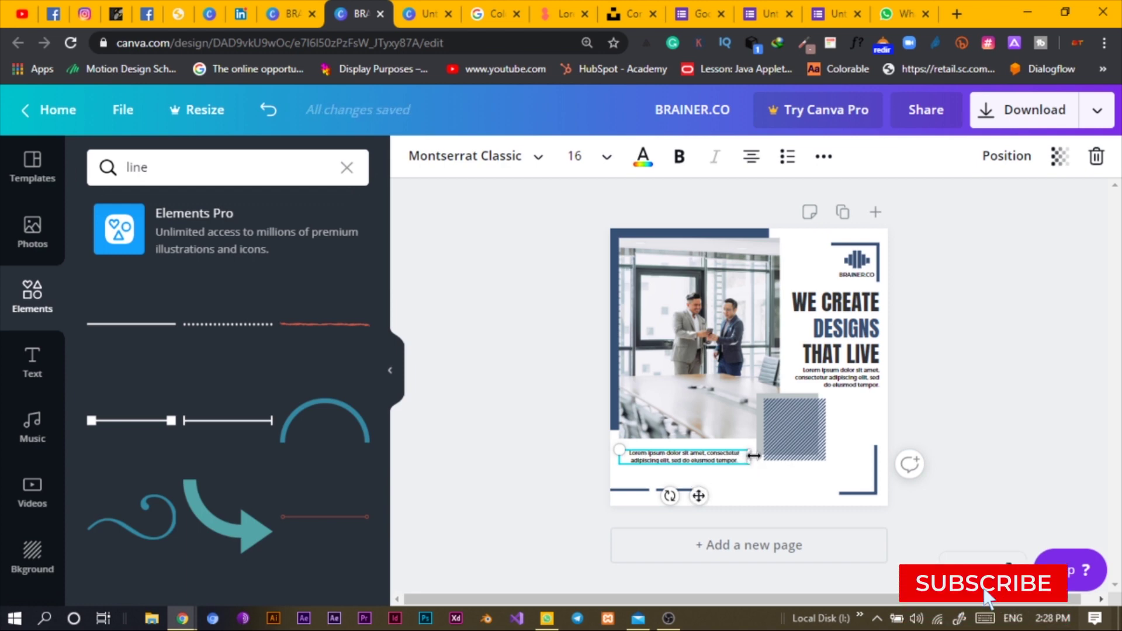
Enlarge the paragraph copy to font size 19.8 and position it just beneath the photo, near the page's left edge.
mouse_move(754, 456)
left_mouse_down()
mouse_move(768, 477)
mouse_move(731, 466)
mouse_move(758, 467)
left_mouse_up()
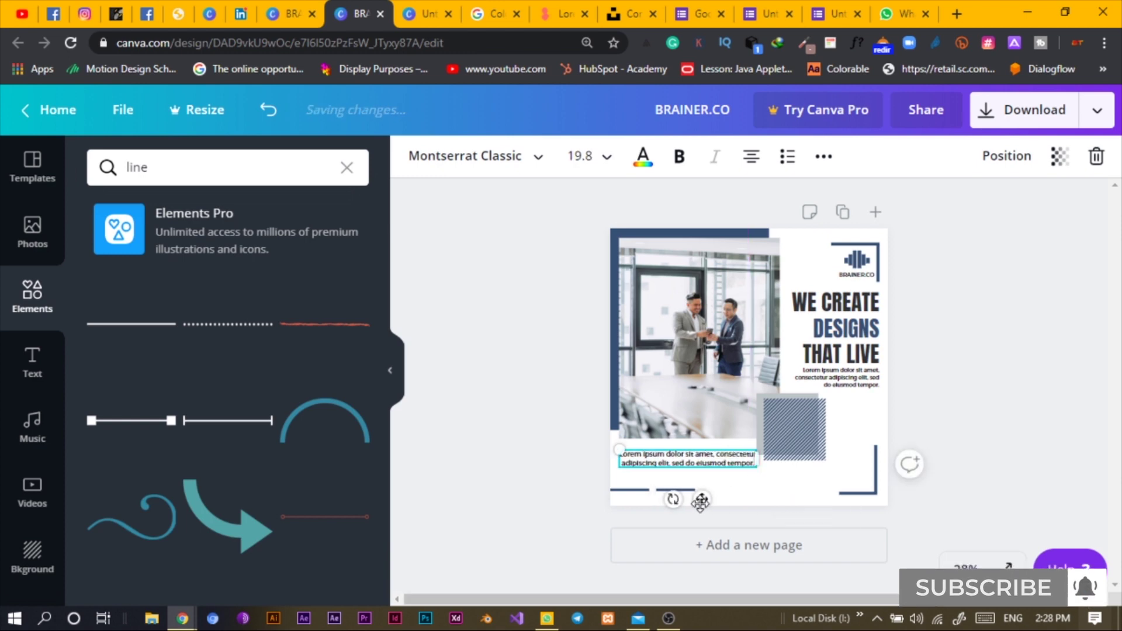
left_click_drag(692, 500, 702, 501)
left_click(630, 490)
left_click(671, 459)
key("Left")
key("Left")
key("Left")
key("Left")
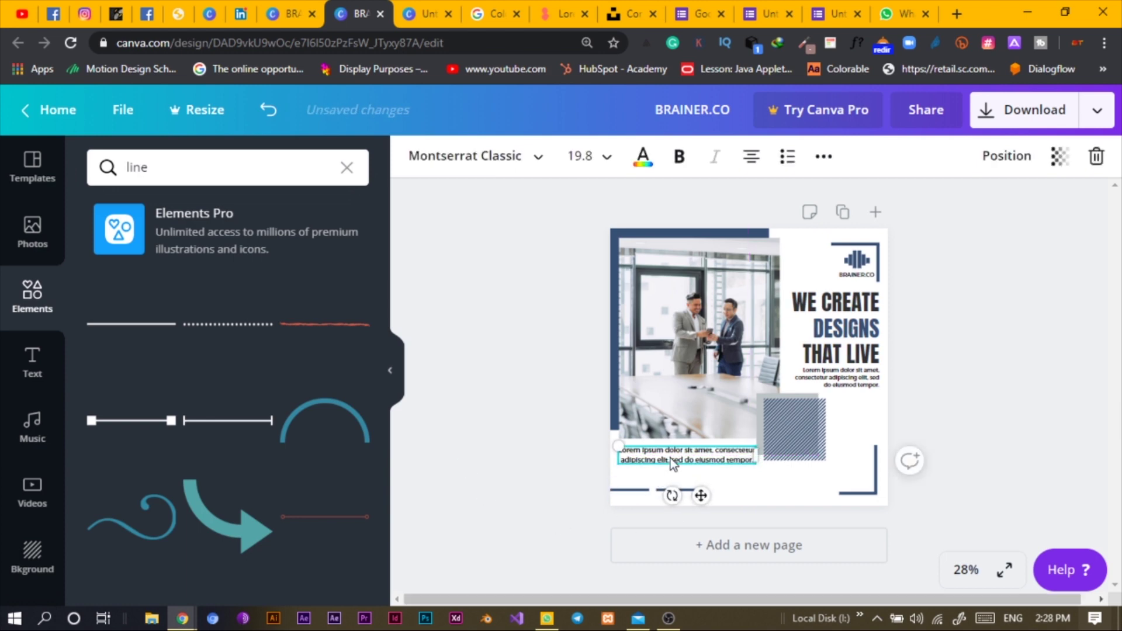
left_click(555, 444)
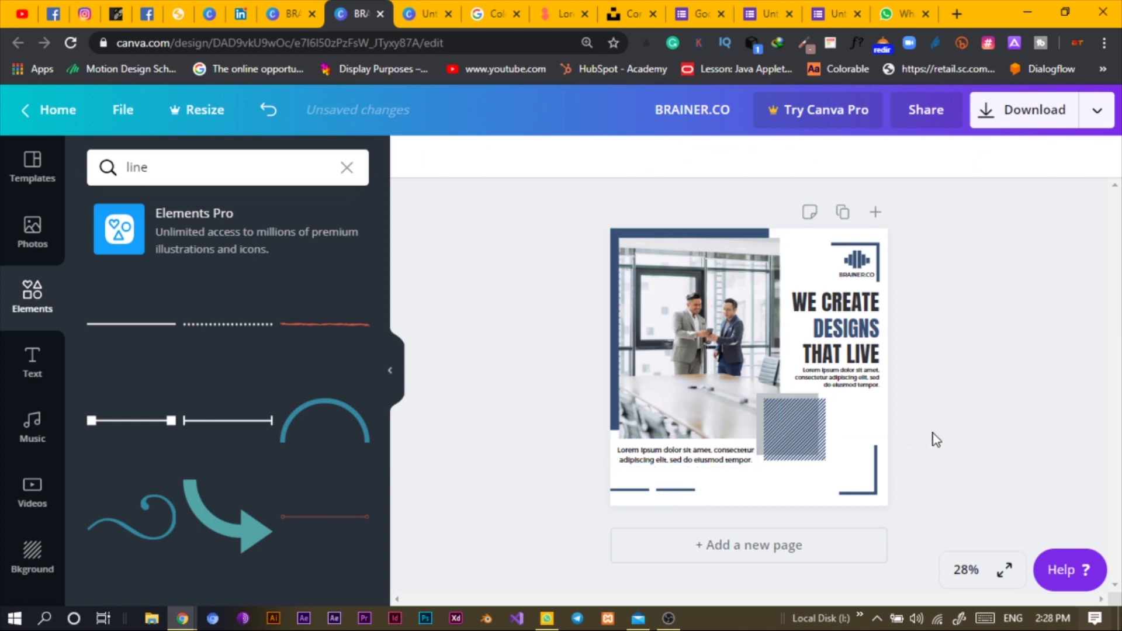
Move the lower paragraph down and the two dashes right beneath it, and shift all three slightly down together.
left_click_drag(677, 450, 611, 486)
left_click(556, 451)
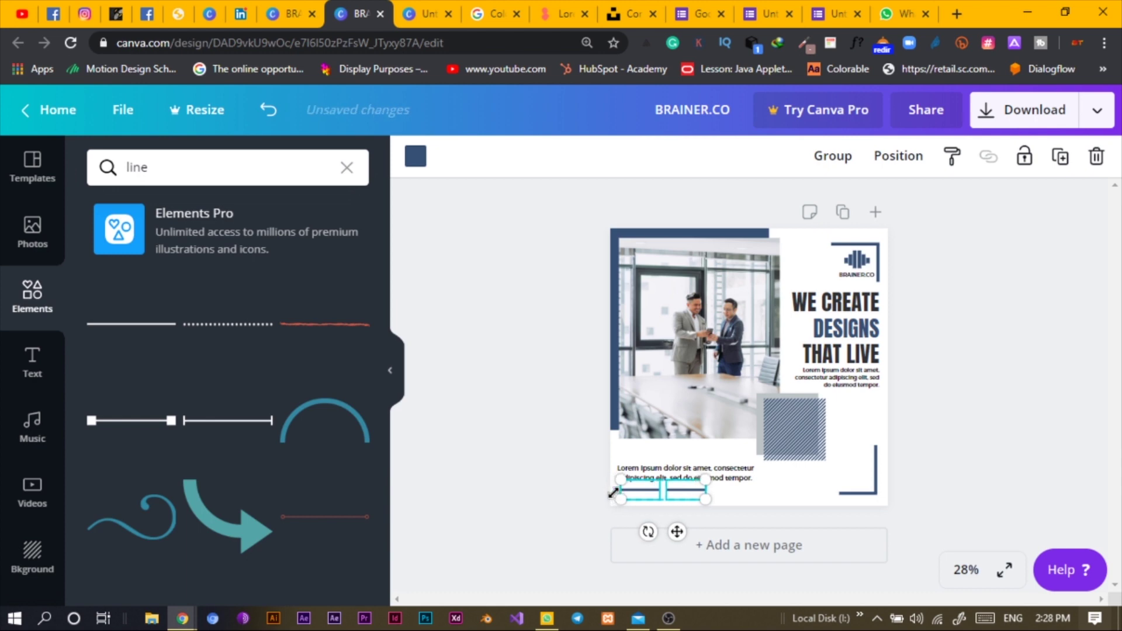
left_click(559, 500)
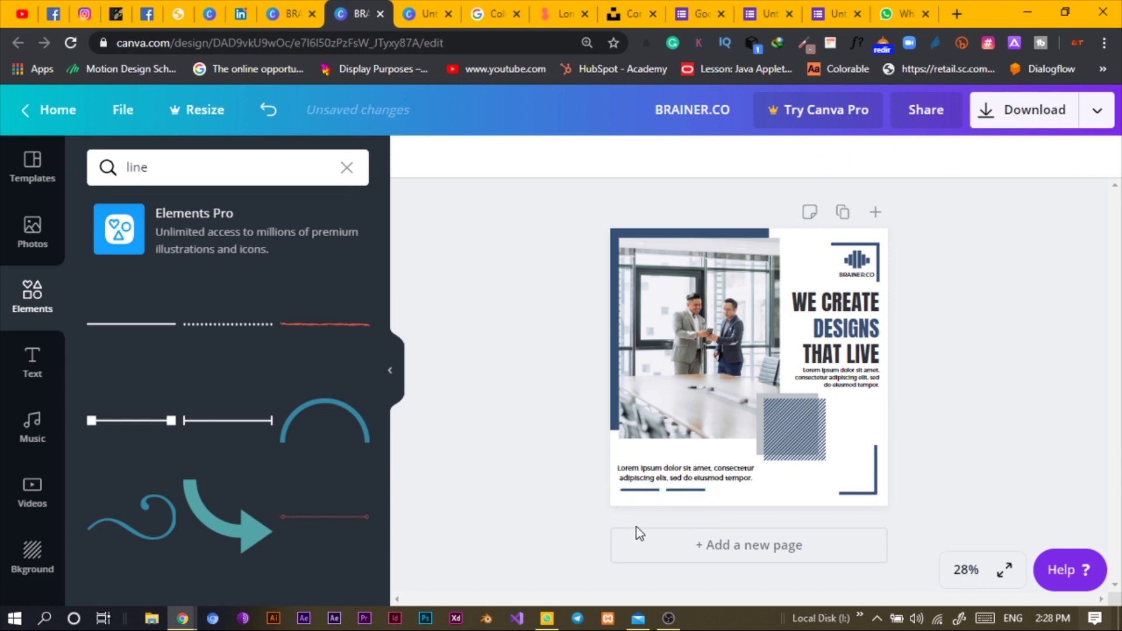
left_click_drag(570, 457, 679, 503)
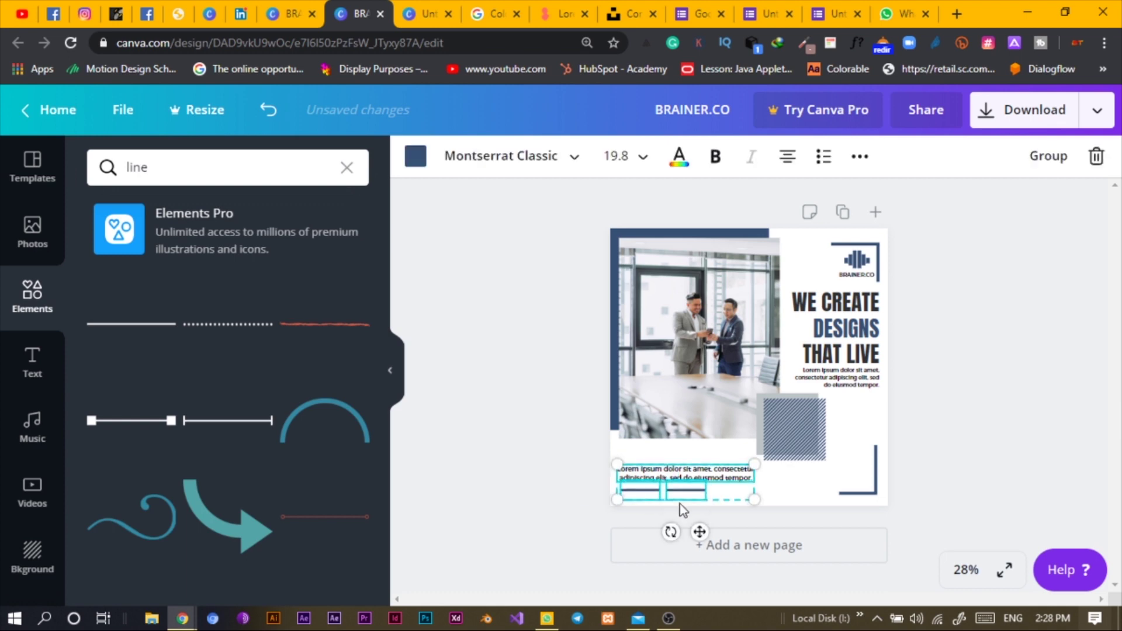
left_click(578, 489)
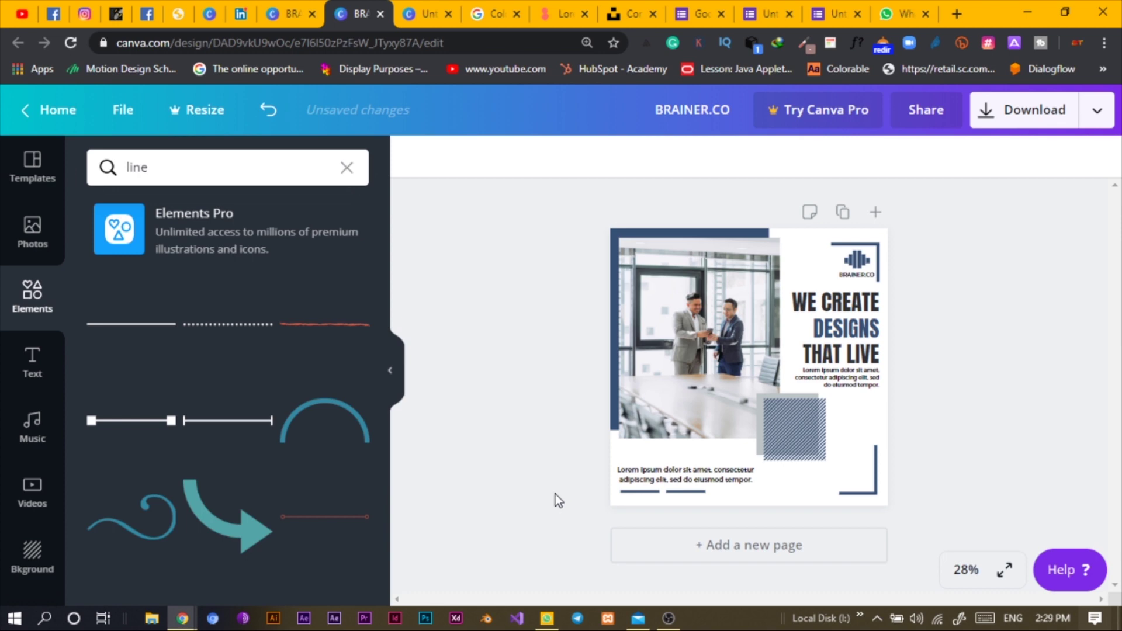
Left-align the lower paragraph and nudge the two dashes left towards the text's left edge.
scroll(802, 489, "up", 3)
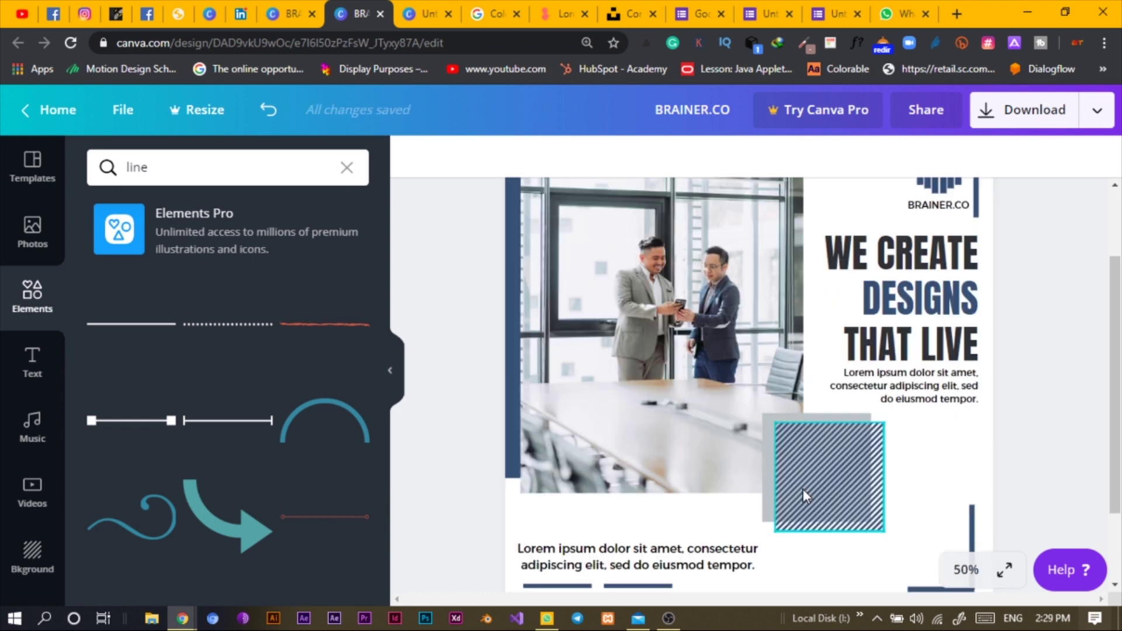
scroll(832, 478, "down", 2)
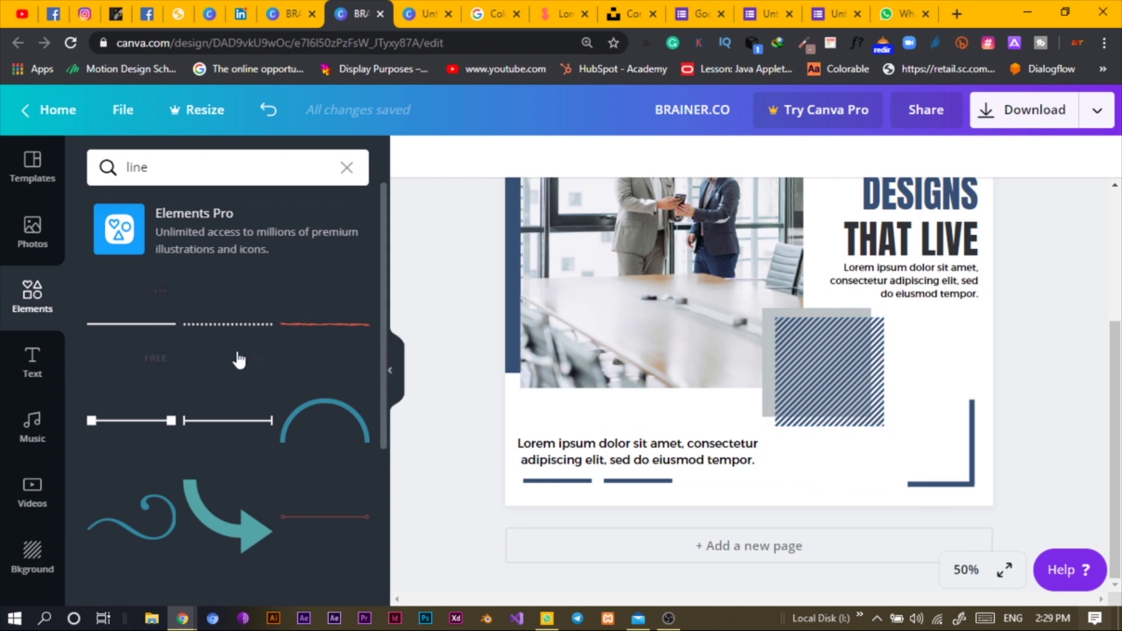
left_click(552, 463)
left_click(752, 156)
left_click(420, 430)
left_click_drag(458, 475, 644, 503)
key("shift+Left")
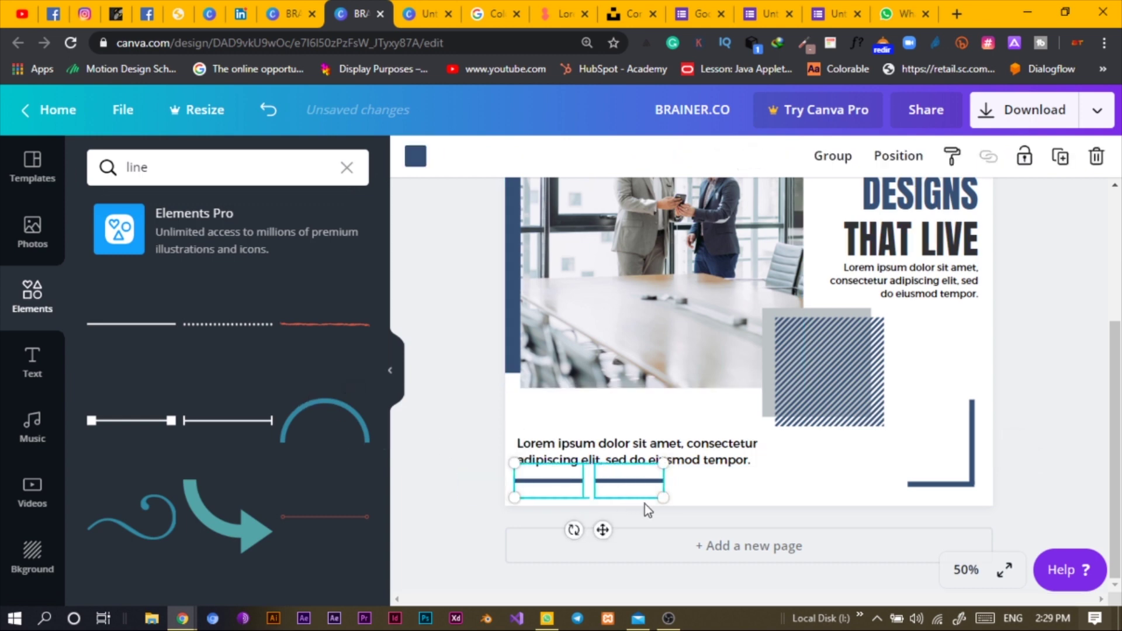
Nudge the lower paragraph slightly left so its edge lines up with the dashes beneath it.
left_click(448, 467)
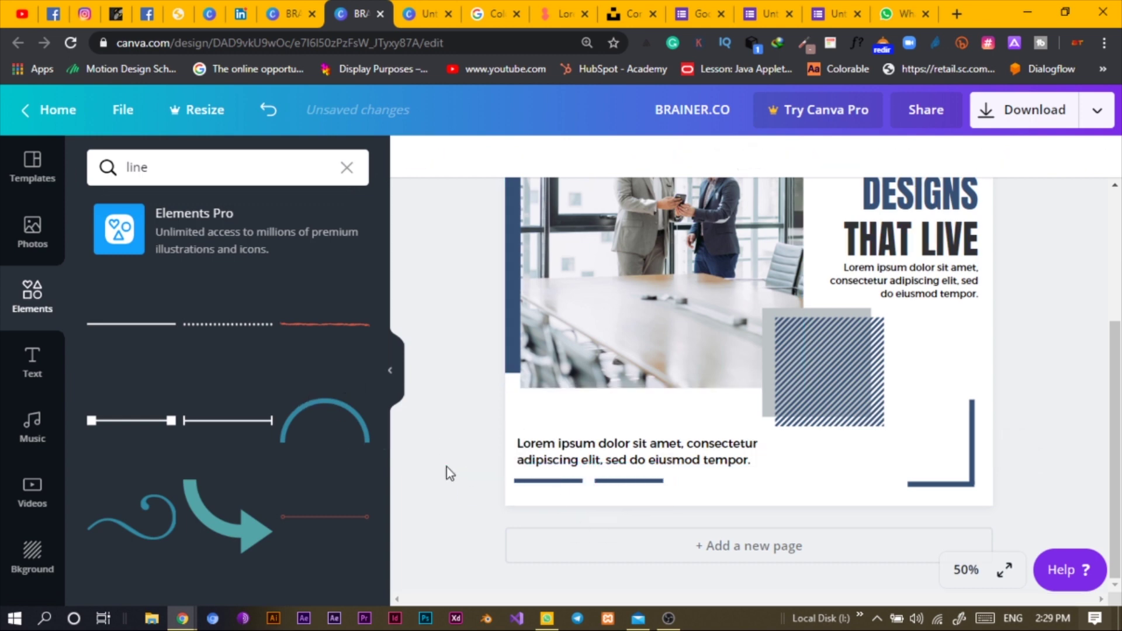
left_click(619, 466)
key("Left")
key("Left")
key("Left")
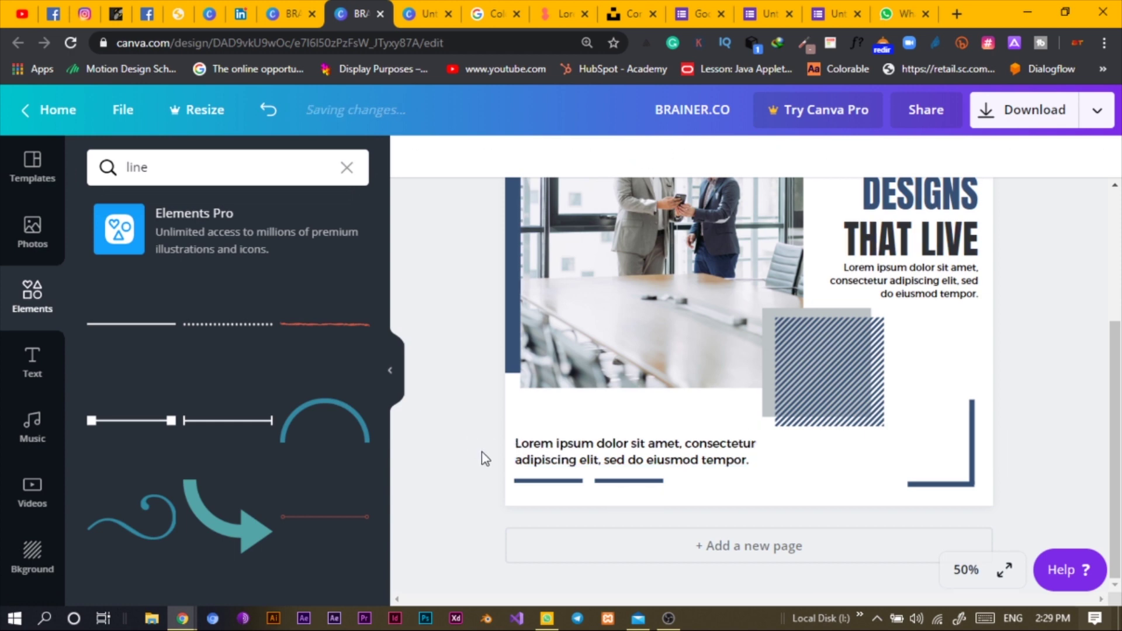
left_click(643, 448)
key("ctrl+d")
left_click_drag(643, 449, 815, 491)
double_click(815, 492)
key("ctrl+a")
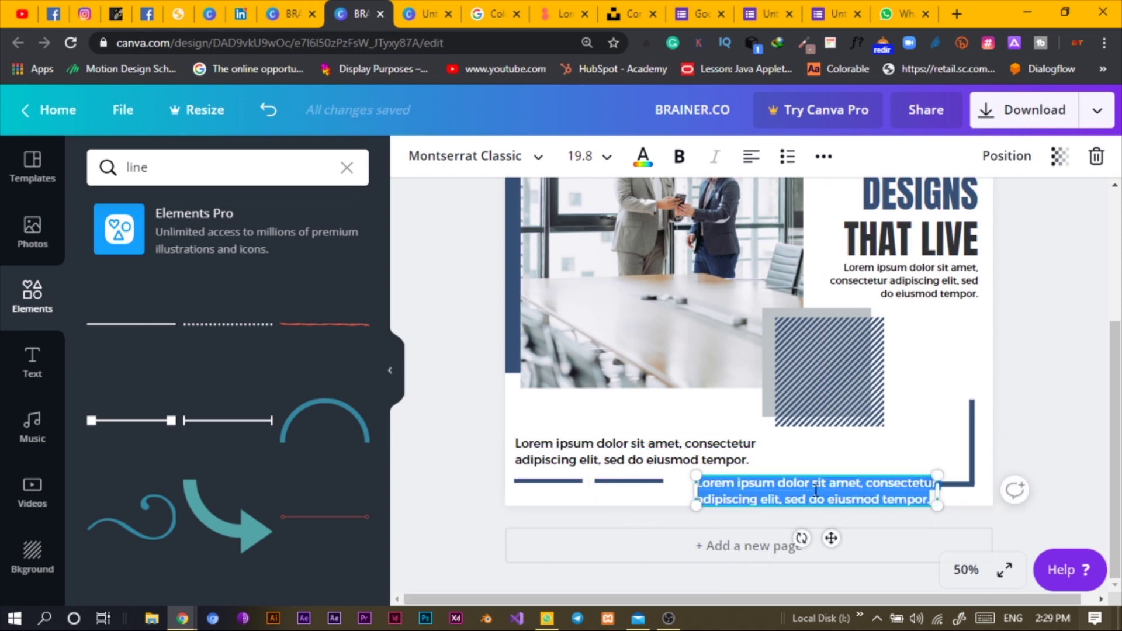
type("www.")
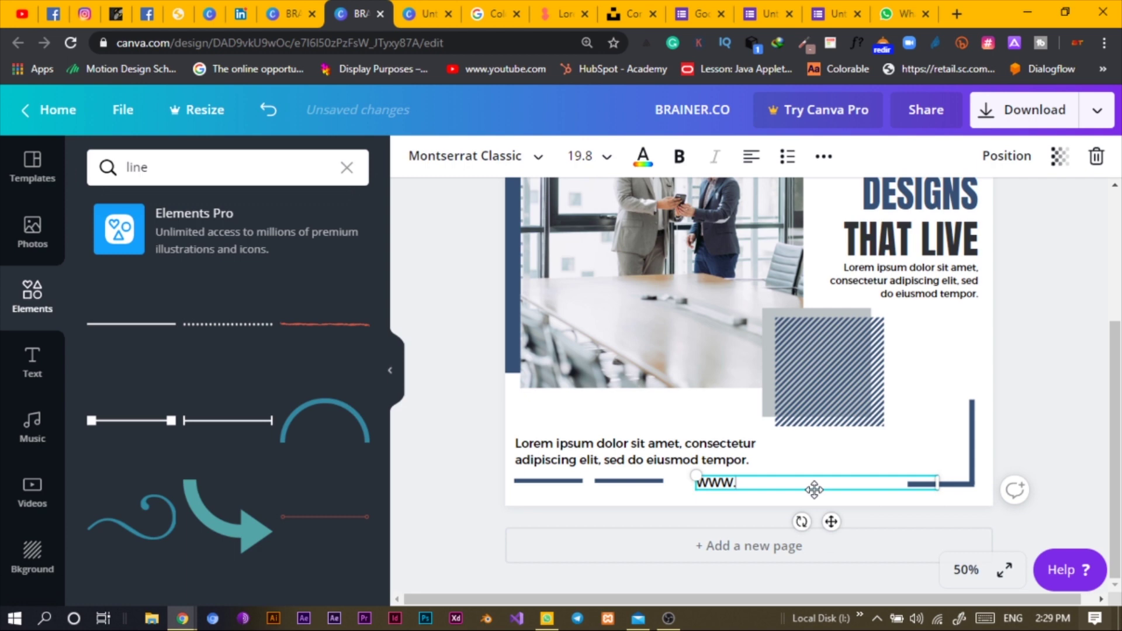
key("BackSpace")
key("BackSpace")
key("BackSpace")
key("BackSpace")
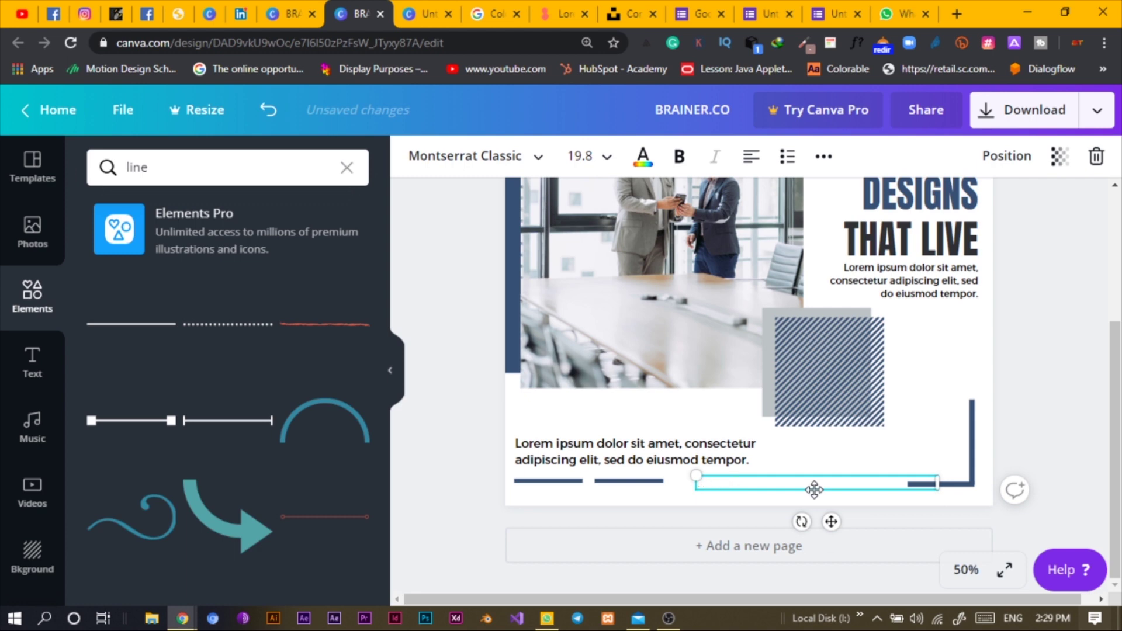
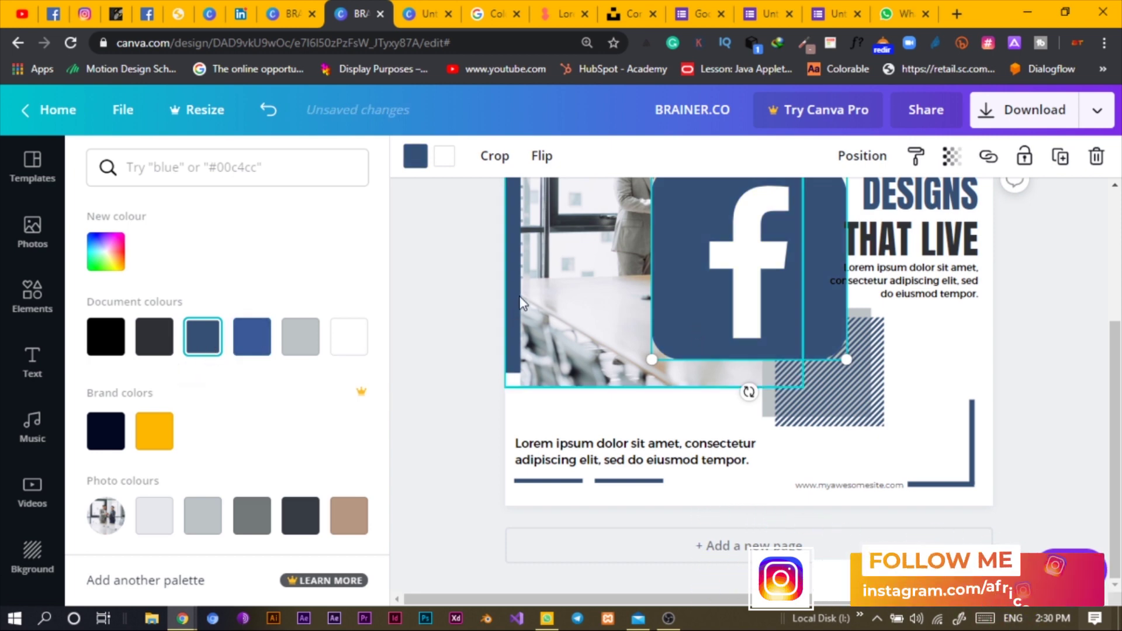
Colour the Facebook icon the design's dark blue, shrink it to a small badge and place it level with the website address.
left_click(251, 338)
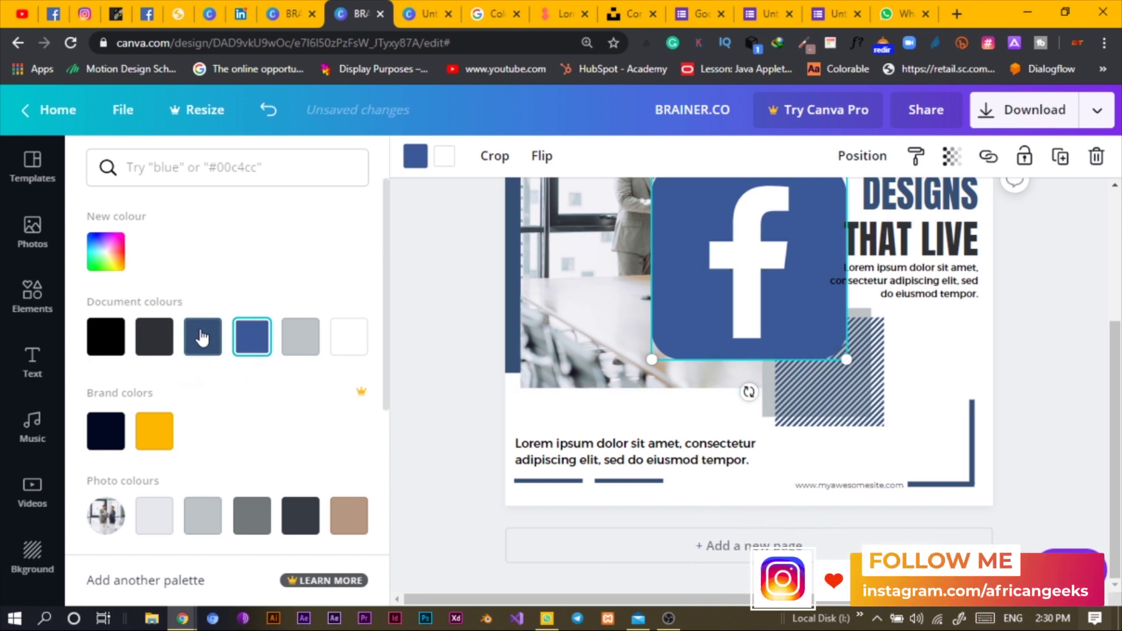
left_click(197, 337)
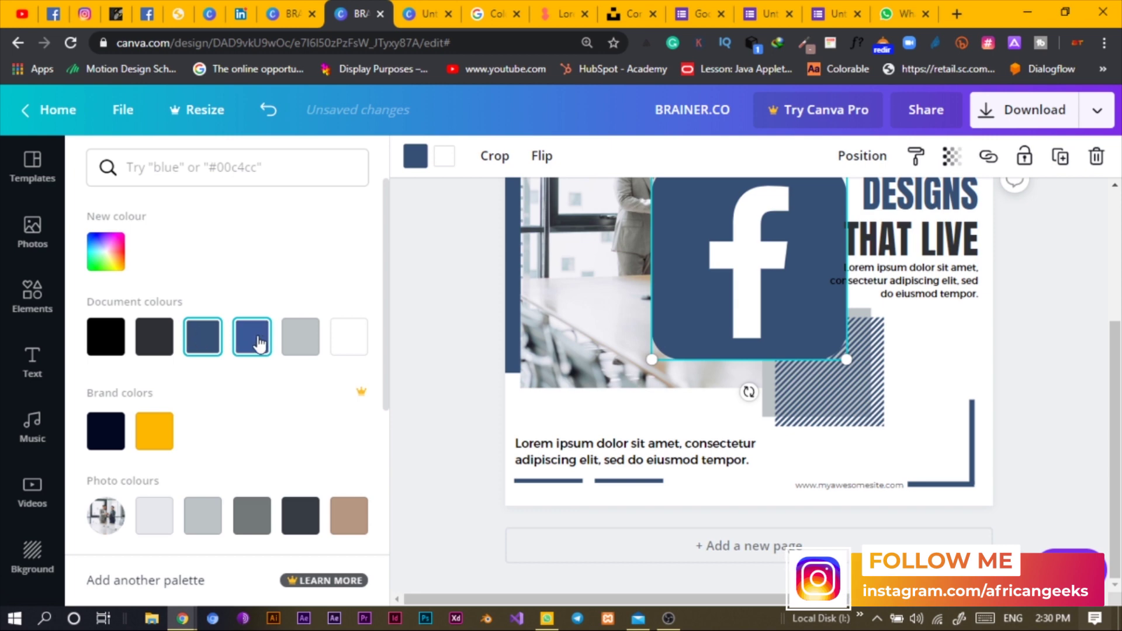
left_click_drag(699, 319, 704, 383)
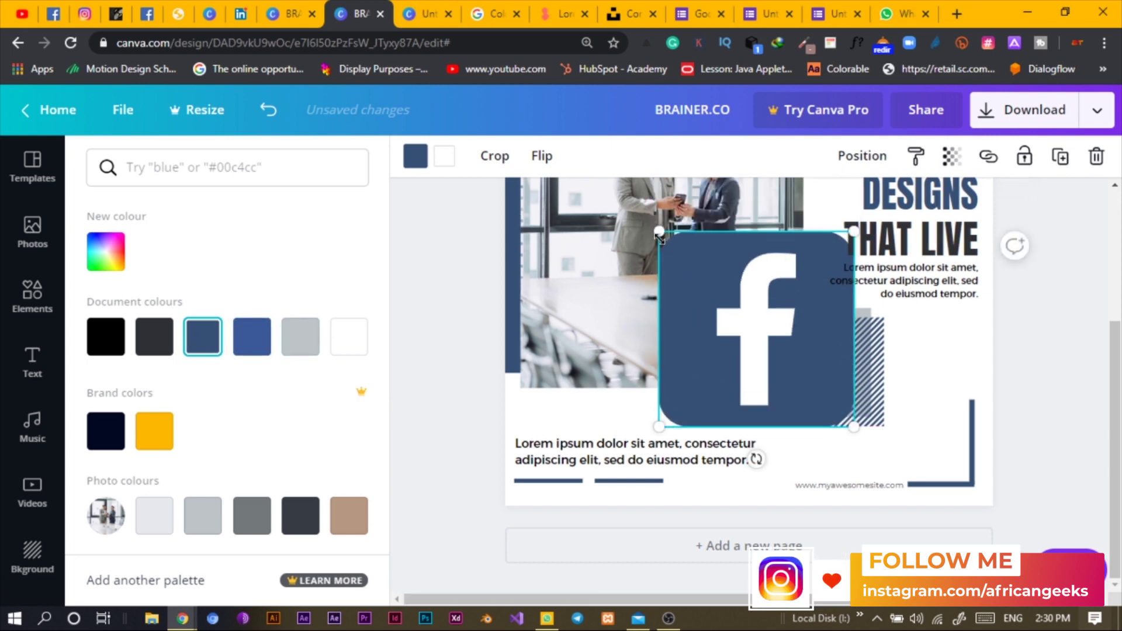
left_click_drag(658, 231, 771, 476)
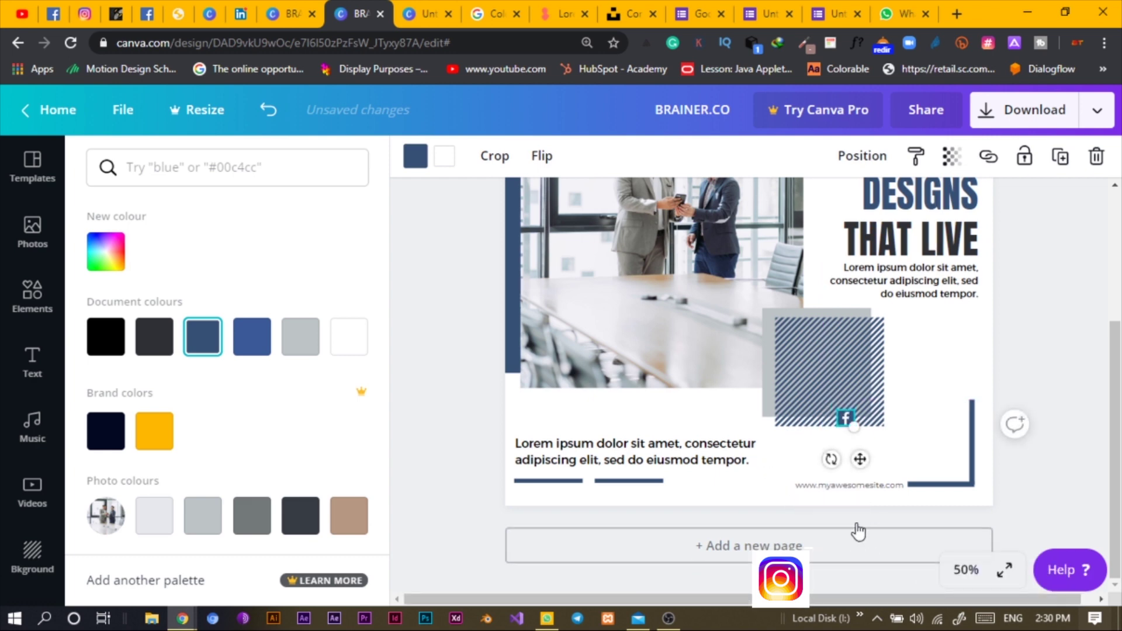
left_click_drag(860, 458, 733, 538)
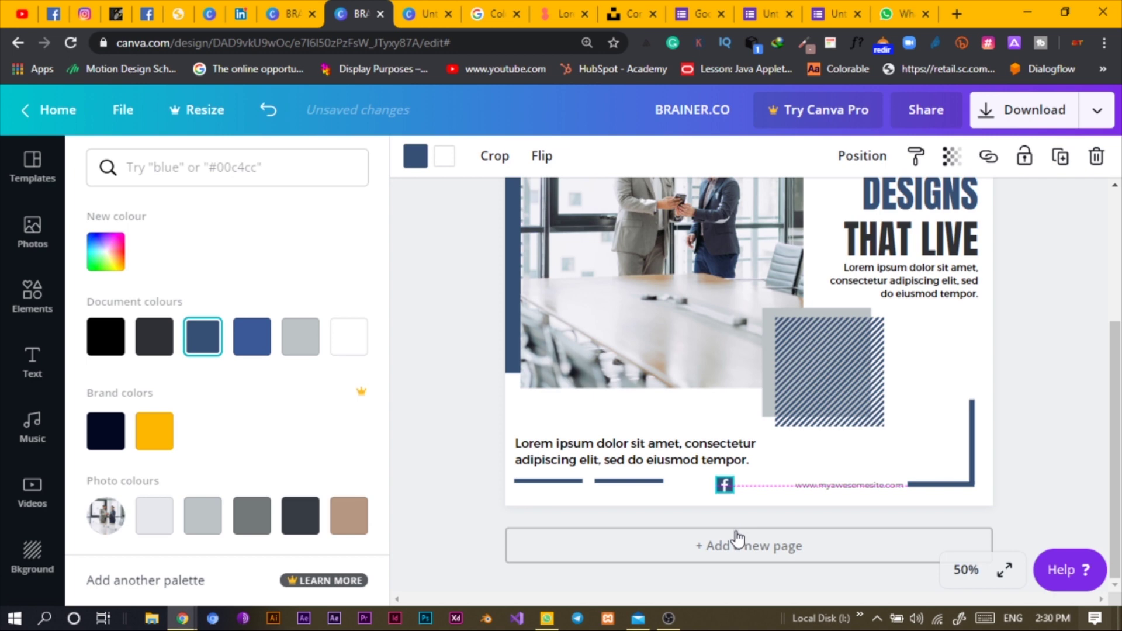
Move the lower paragraph slightly up, away from the dashes.
left_click(672, 460)
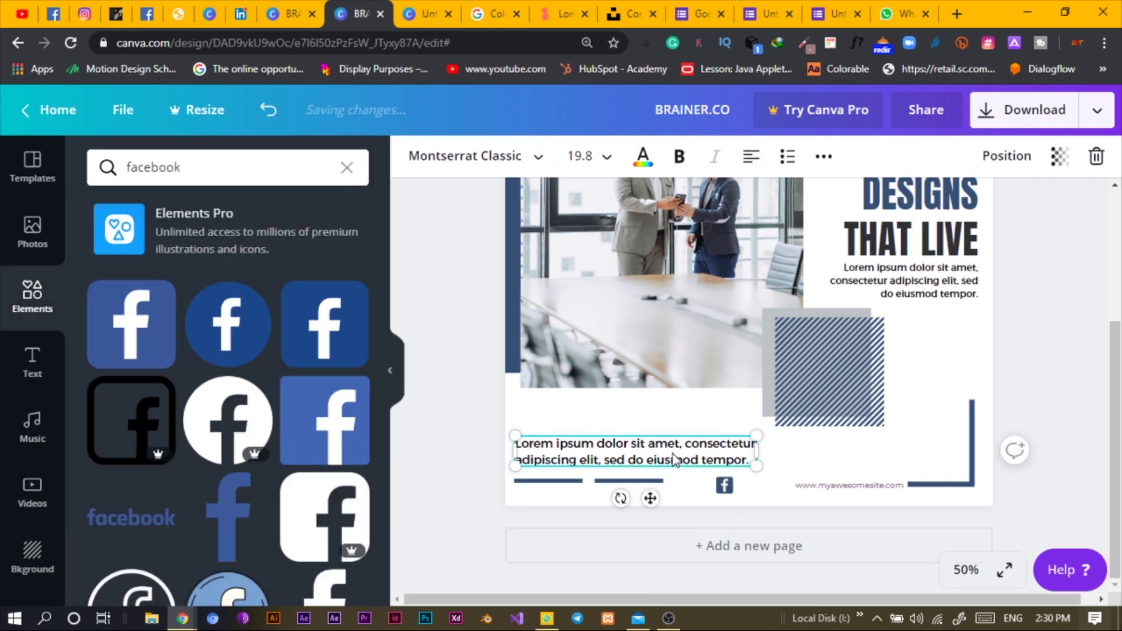
left_click_drag(673, 460, 672, 451)
left_click(488, 470)
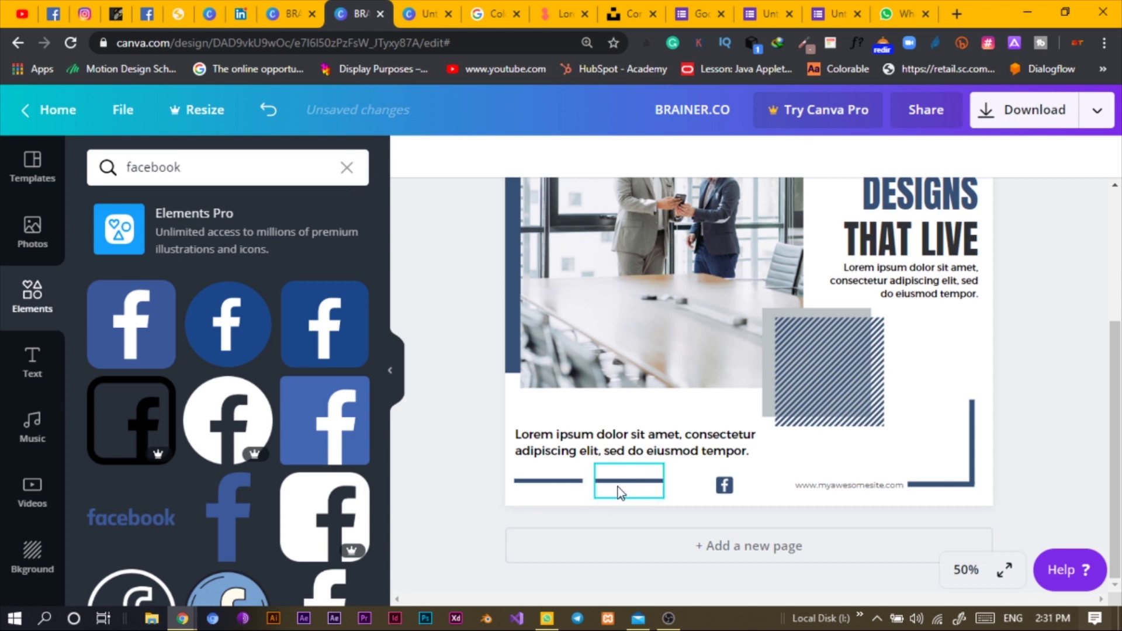
Shorten the second dash and shift it left until it sits close to the first one.
left_click(662, 483)
left_click_drag(662, 483, 641, 479)
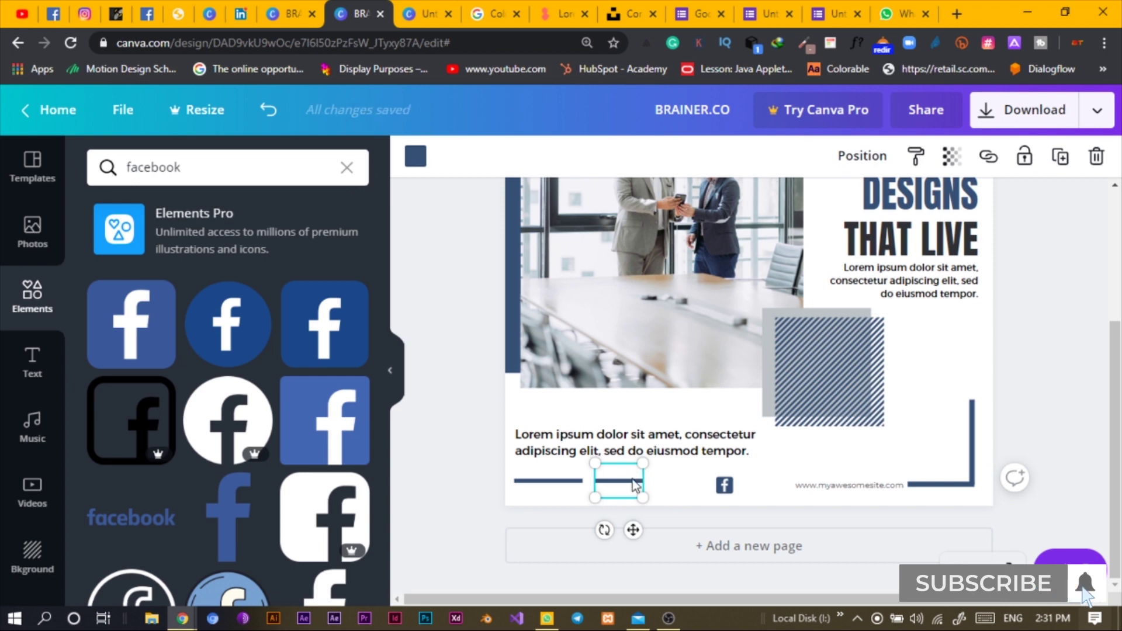
key("shift+Left")
key("shift+Left")
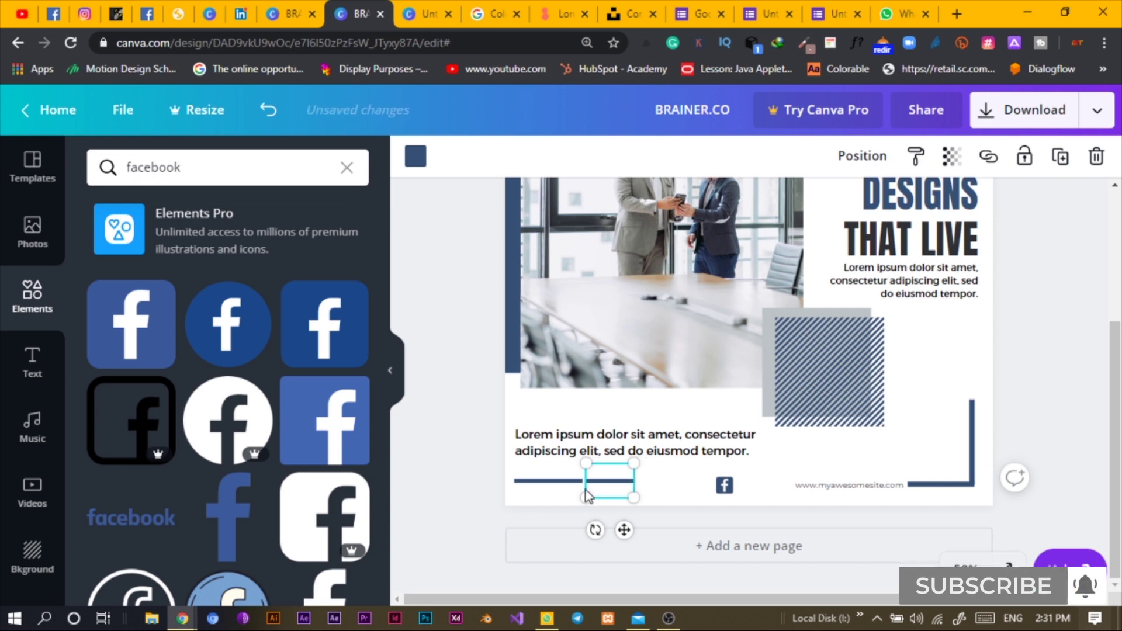
left_click(498, 486)
Search the elements for "instagram" and add the black outline Instagram icon to the page.
left_click(725, 485)
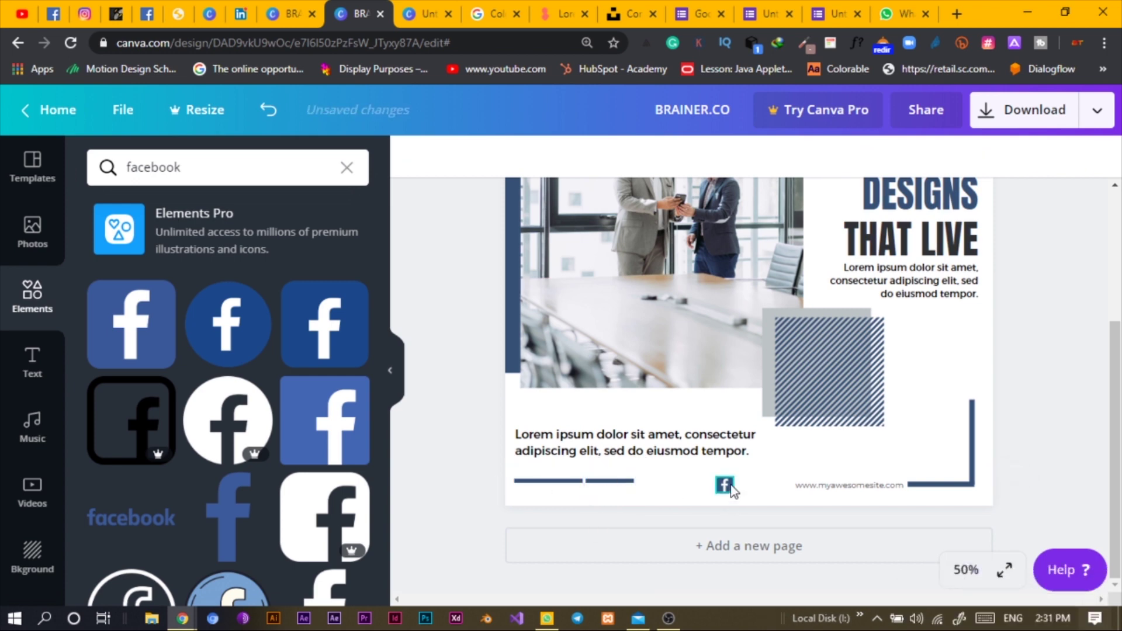
left_click(248, 166)
key("ctrl+a")
type("ins")
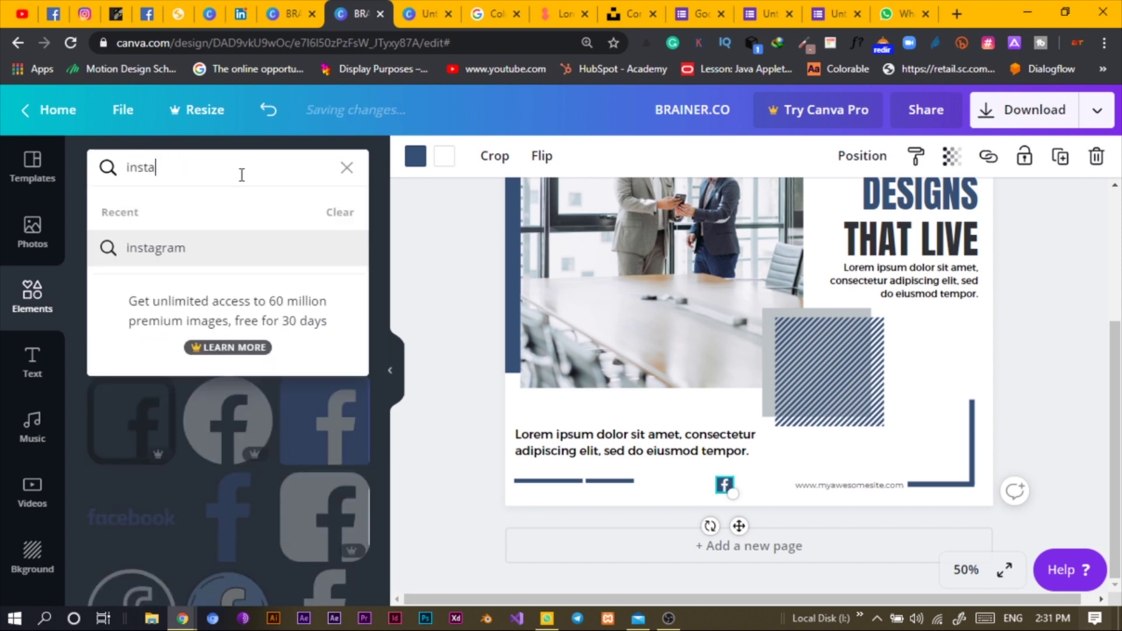
left_click(188, 261)
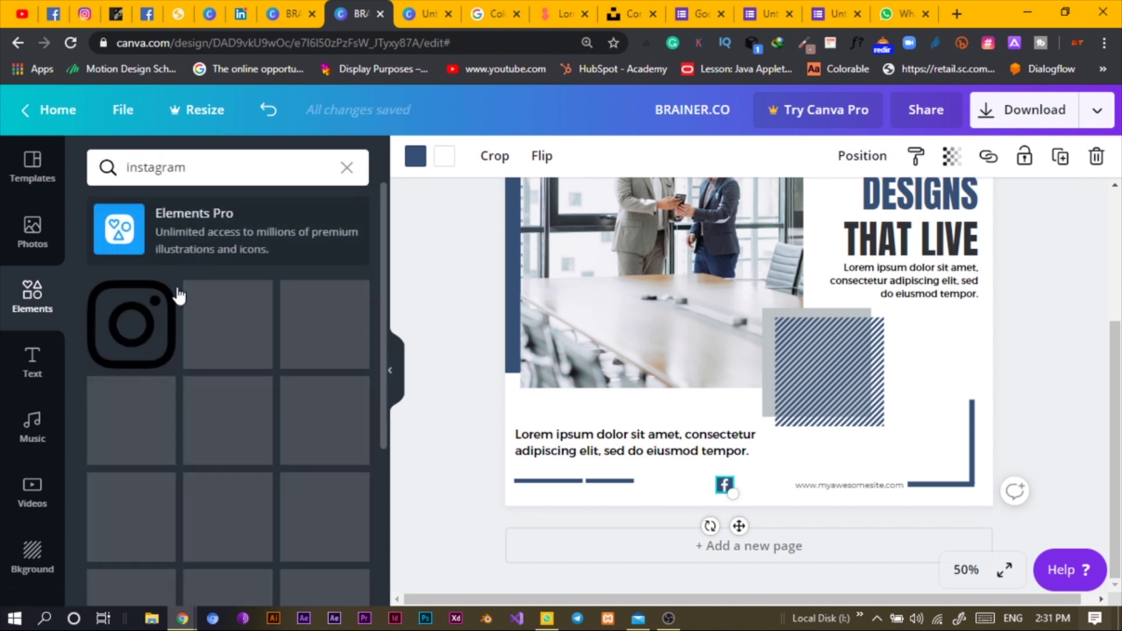
left_click(153, 336)
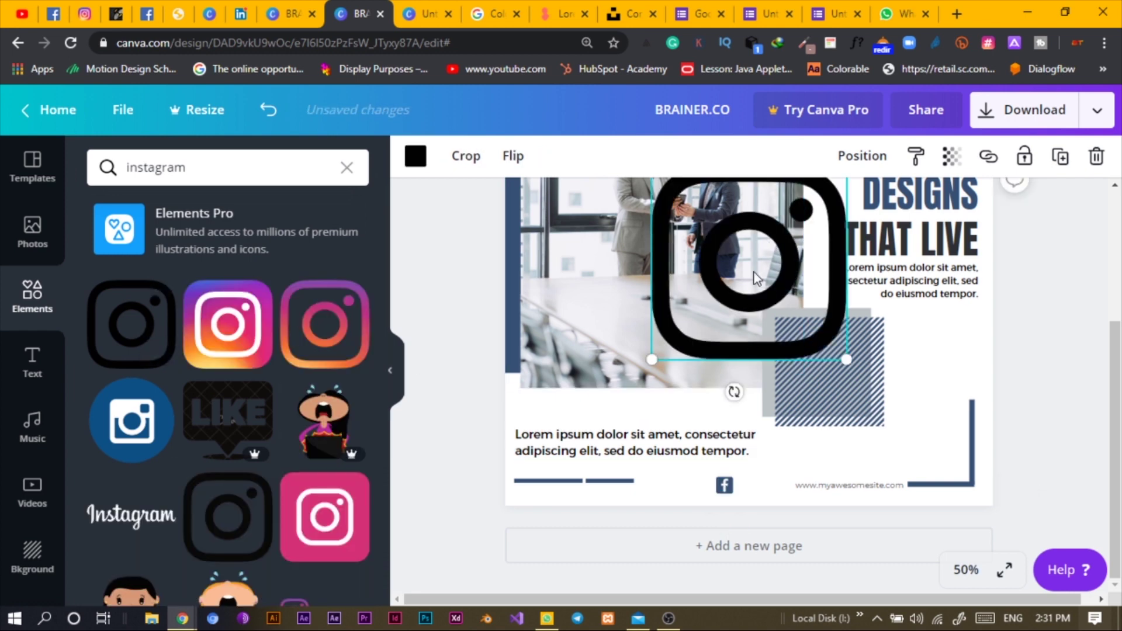
Colour the Instagram icon the design's dark blue, shrink it to the Facebook icon's size and place it just left of that icon.
left_click_drag(762, 262, 739, 314)
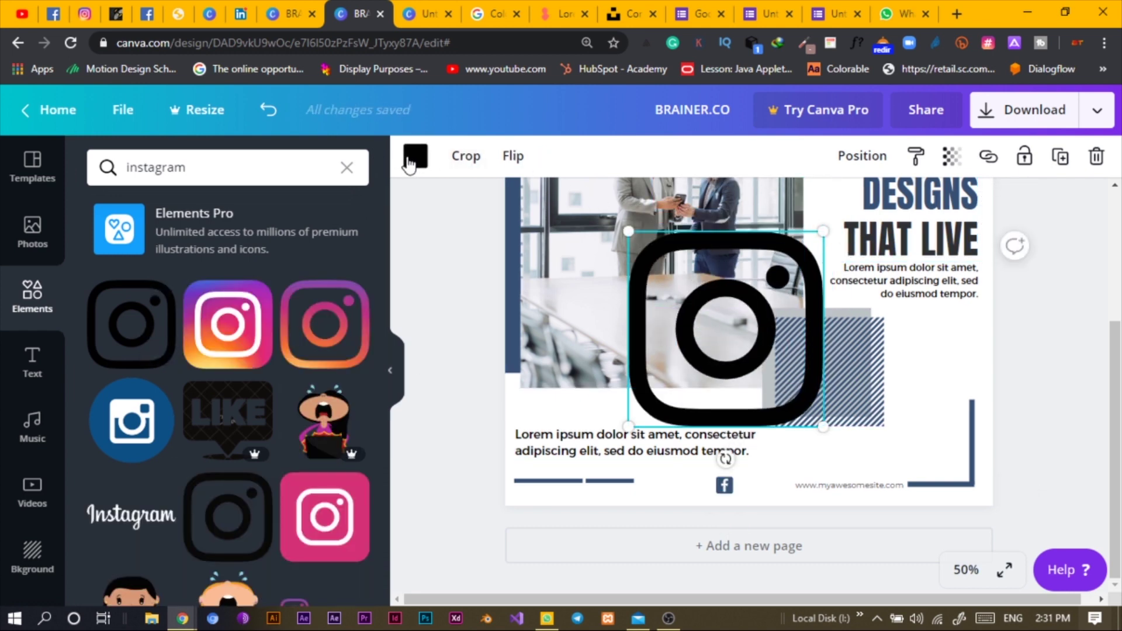
left_click(412, 157)
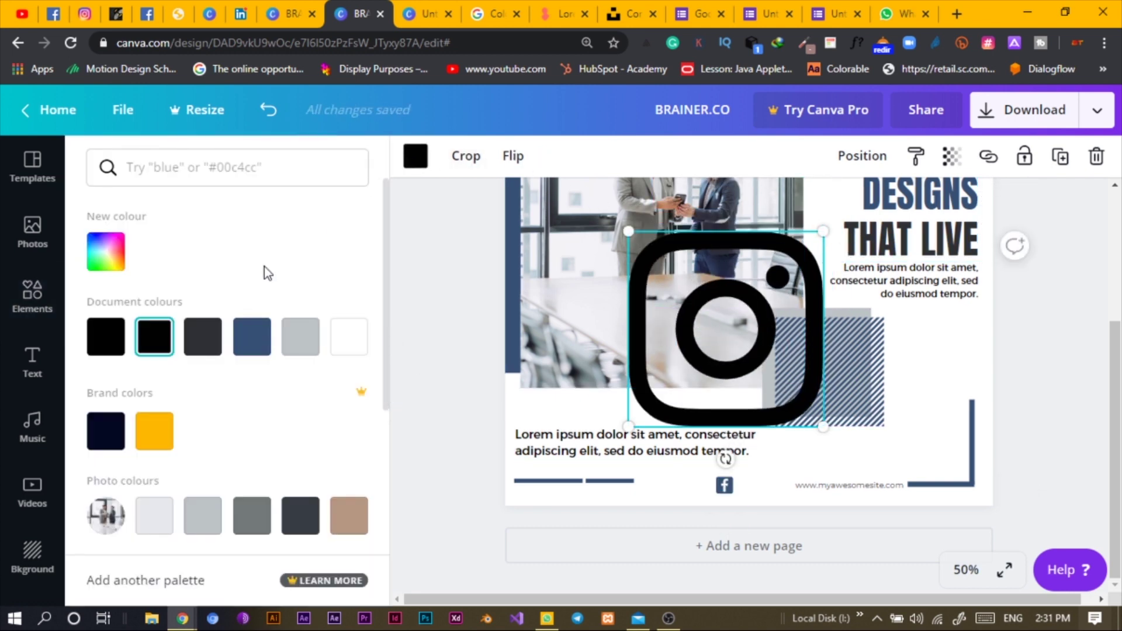
left_click(248, 342)
left_click_drag(822, 232, 637, 401)
left_click_drag(649, 457, 714, 538)
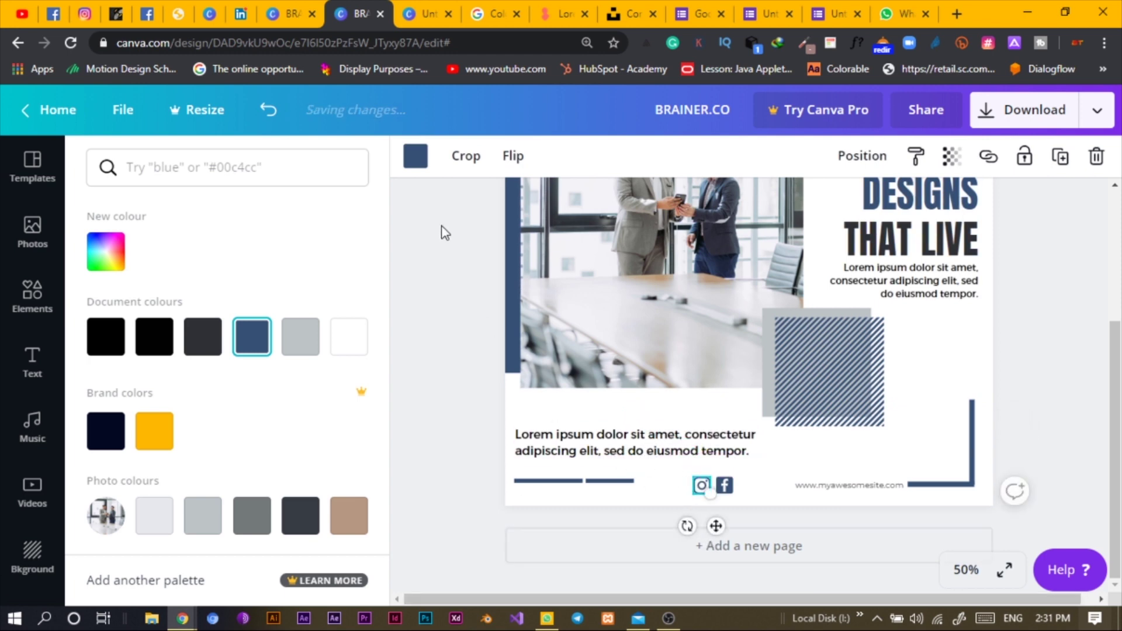
Search the elements for "twitter" and add the plain blue Twitter bird to the page.
left_click(418, 161)
left_click(222, 164)
key("ctrl+a")
type("tw")
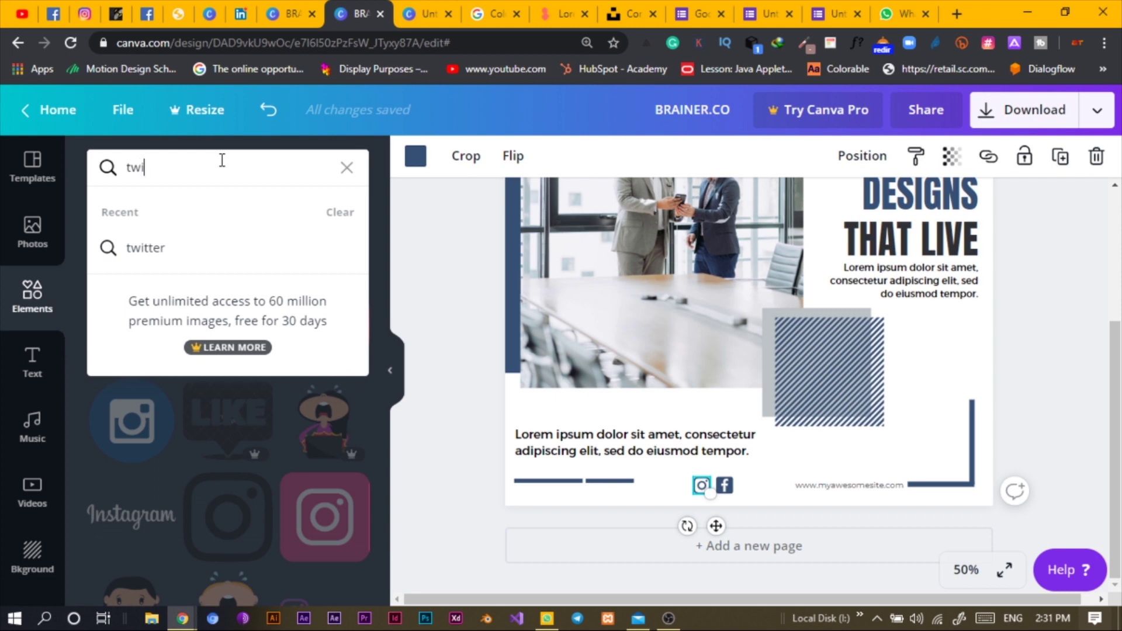
type("itt")
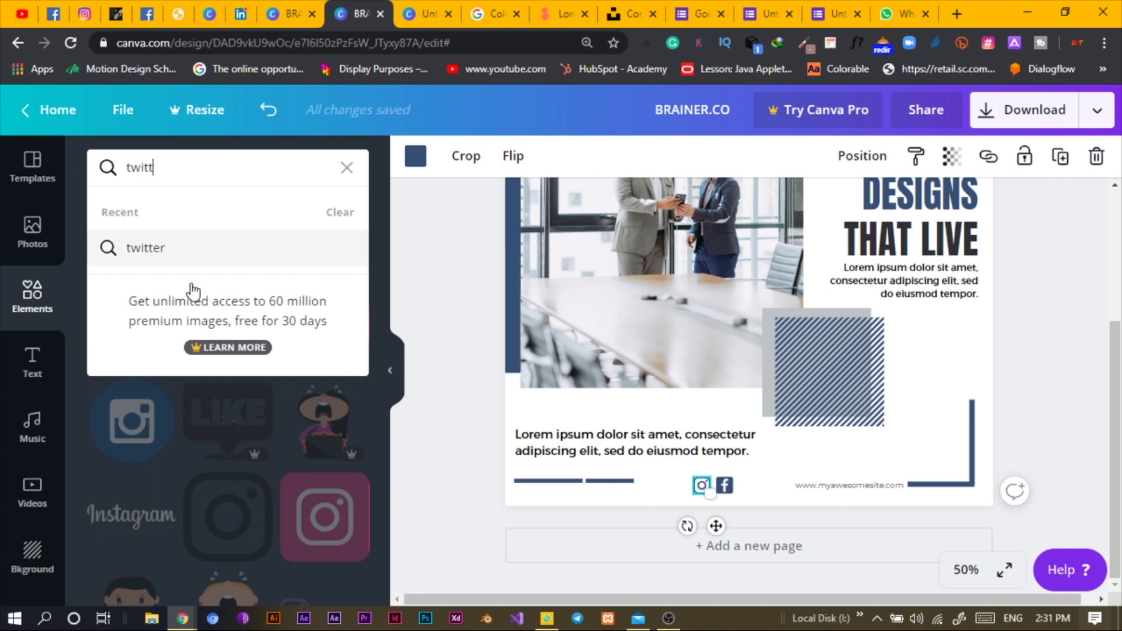
left_click(166, 247)
left_click(237, 330)
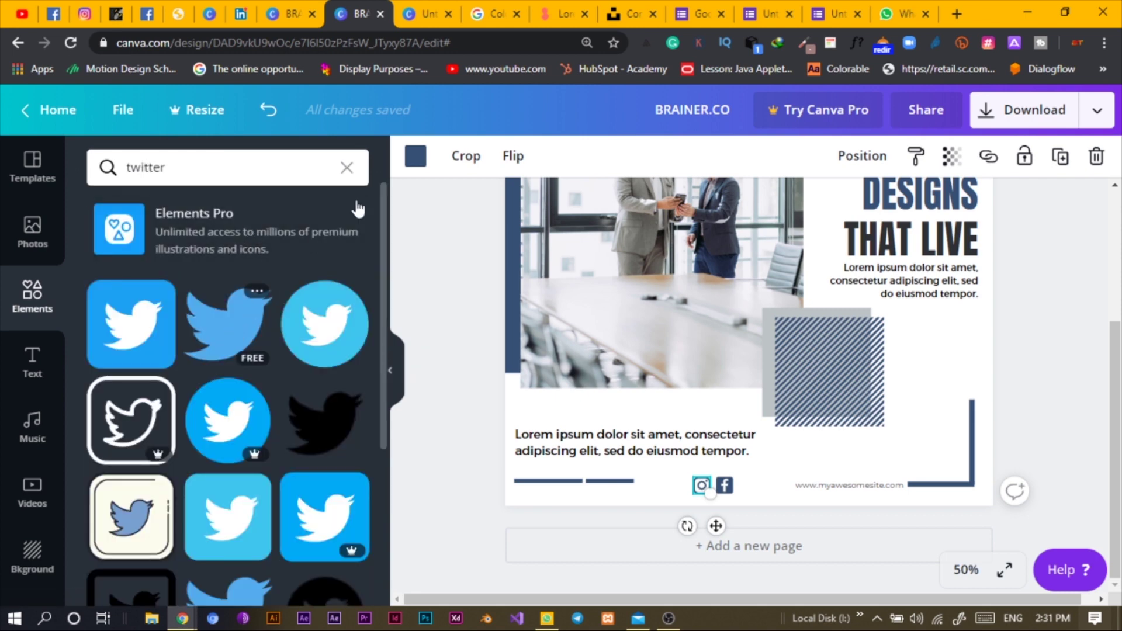
Colour the Twitter bird the design's dark blue, shrink it to icon size and place it just left of the Instagram icon.
left_click(203, 336)
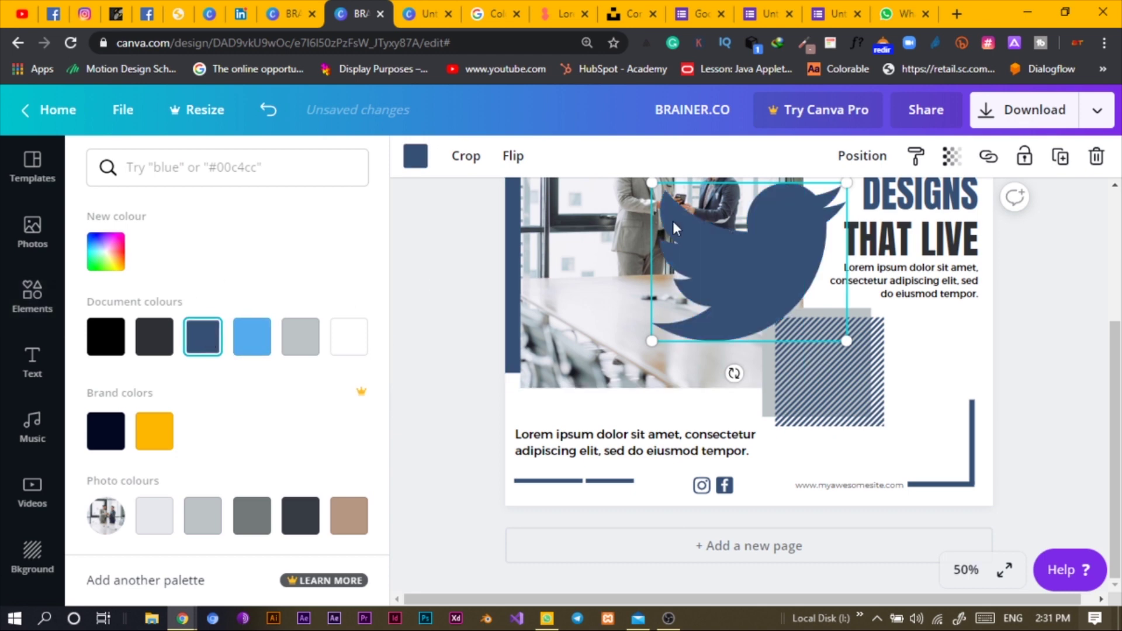
left_click_drag(730, 245, 645, 371)
left_click_drag(762, 308, 686, 533)
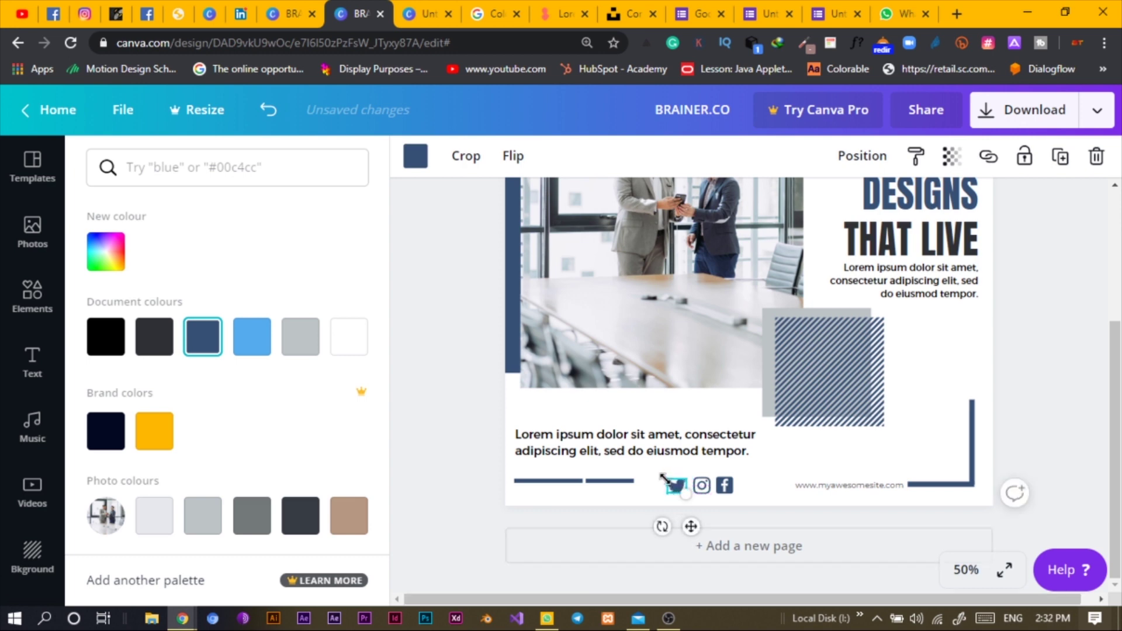
left_click_drag(663, 478, 662, 477)
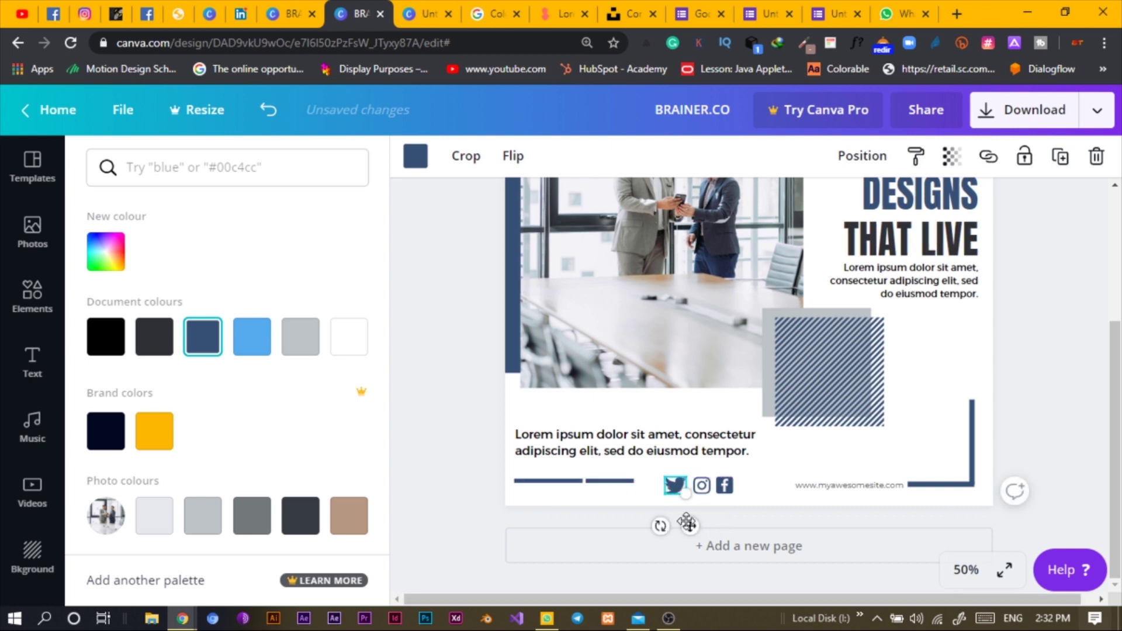
left_click(630, 485)
left_click(678, 493)
left_click_drag(678, 492, 679, 492)
Group the three social icons and place them beside the second dash, in line with the dashes.
left_click(766, 495)
left_click_drag(765, 493, 665, 476)
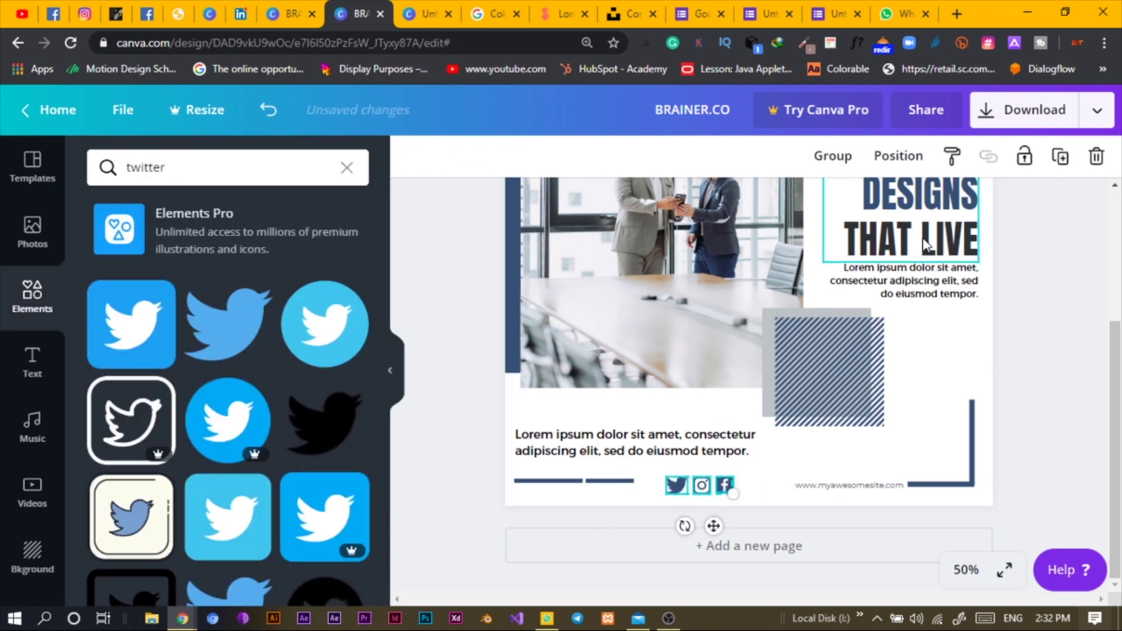
left_click(834, 162)
mouse_move(713, 526)
left_mouse_down()
mouse_move(689, 526)
mouse_move(686, 502)
mouse_move(693, 517)
left_mouse_up()
left_click_drag(475, 482, 729, 486)
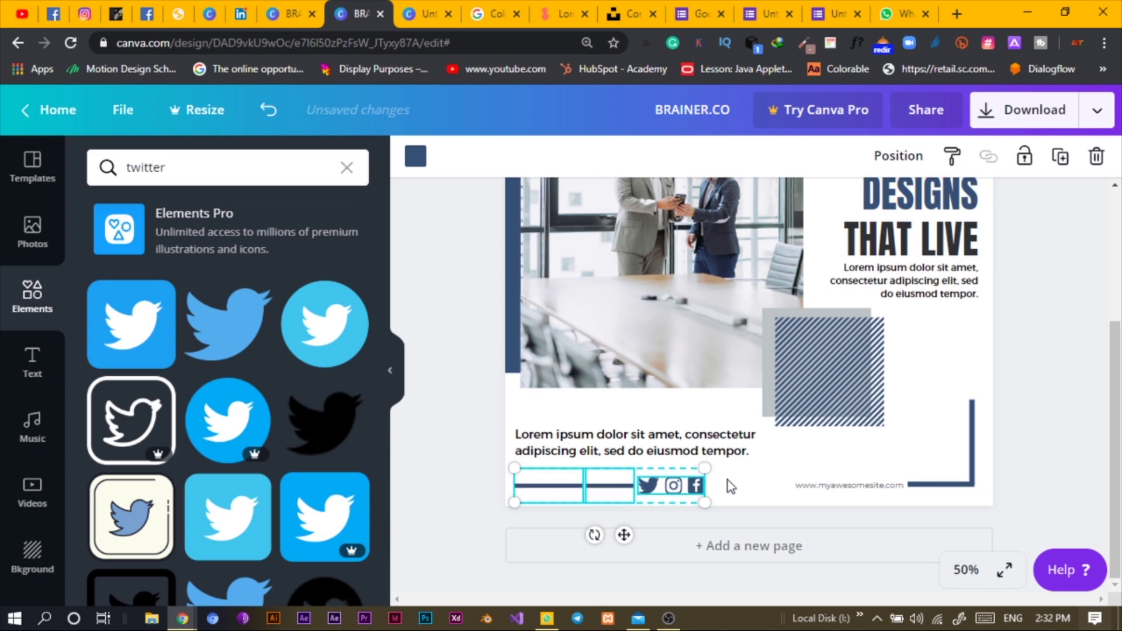
left_click(459, 475)
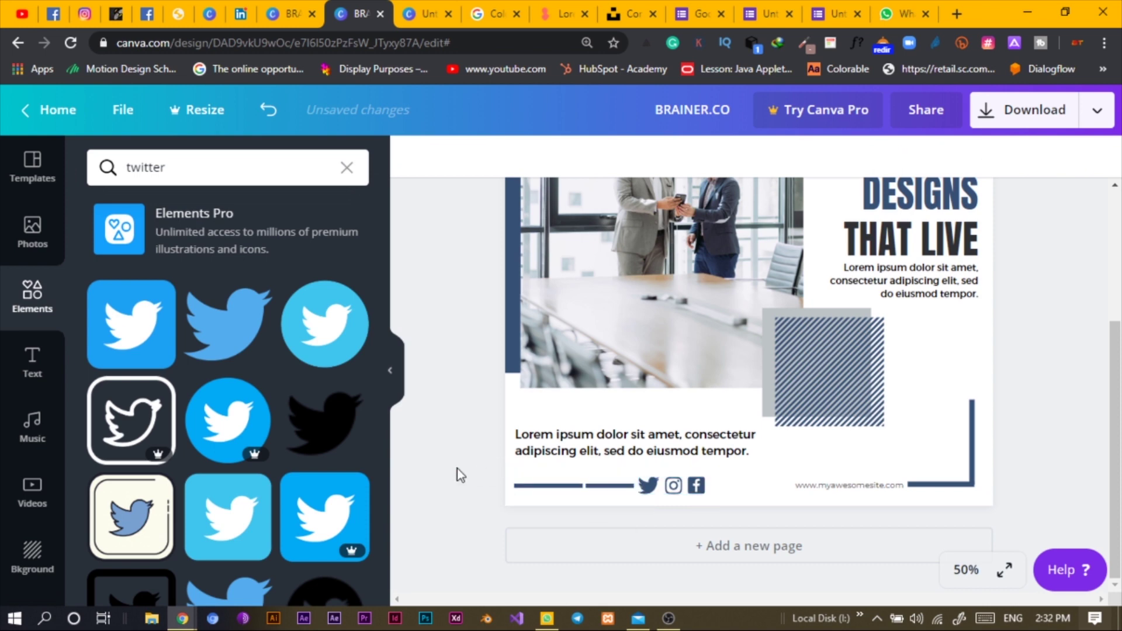
key("ctrl+alt+0")
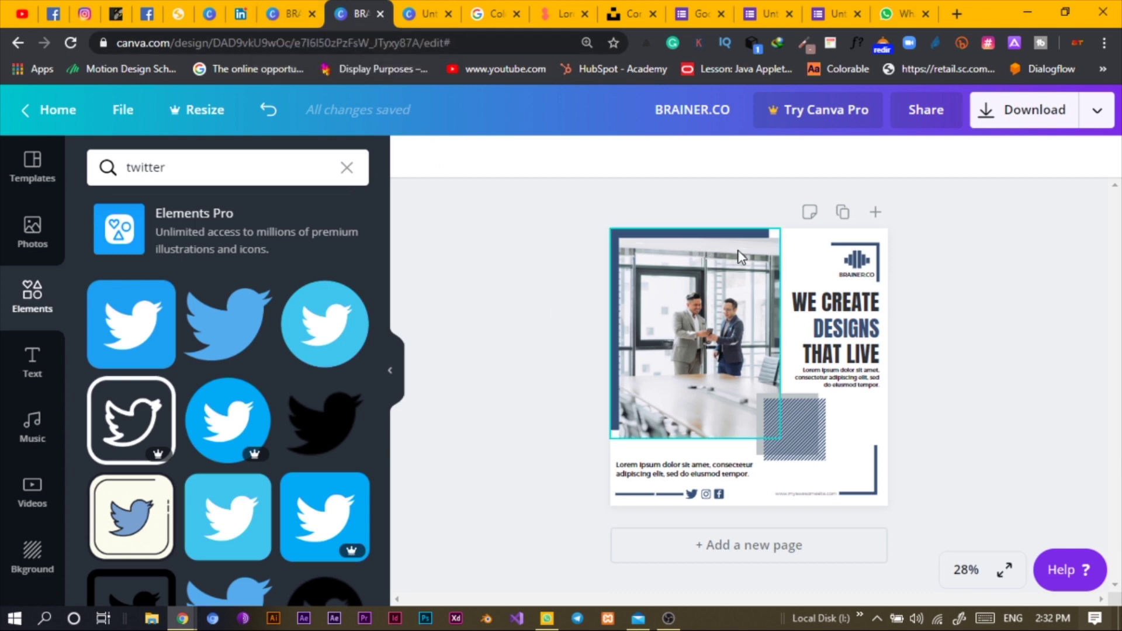
Switch to the Canva designs page, open the Shared with you folder and reload it.
left_click(210, 14)
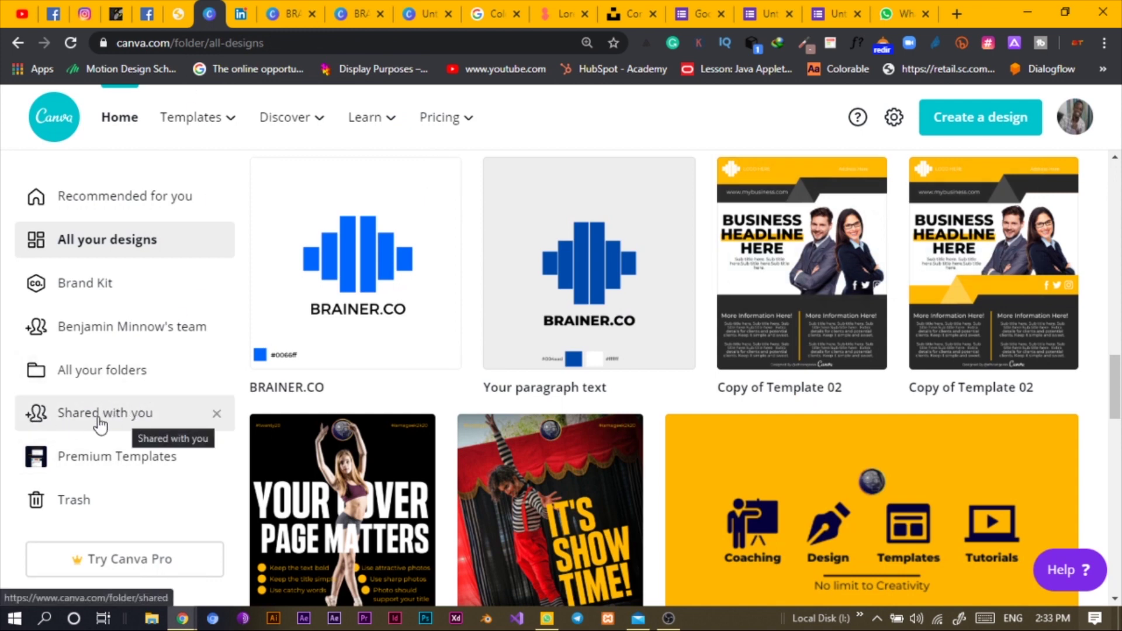
left_click(94, 416)
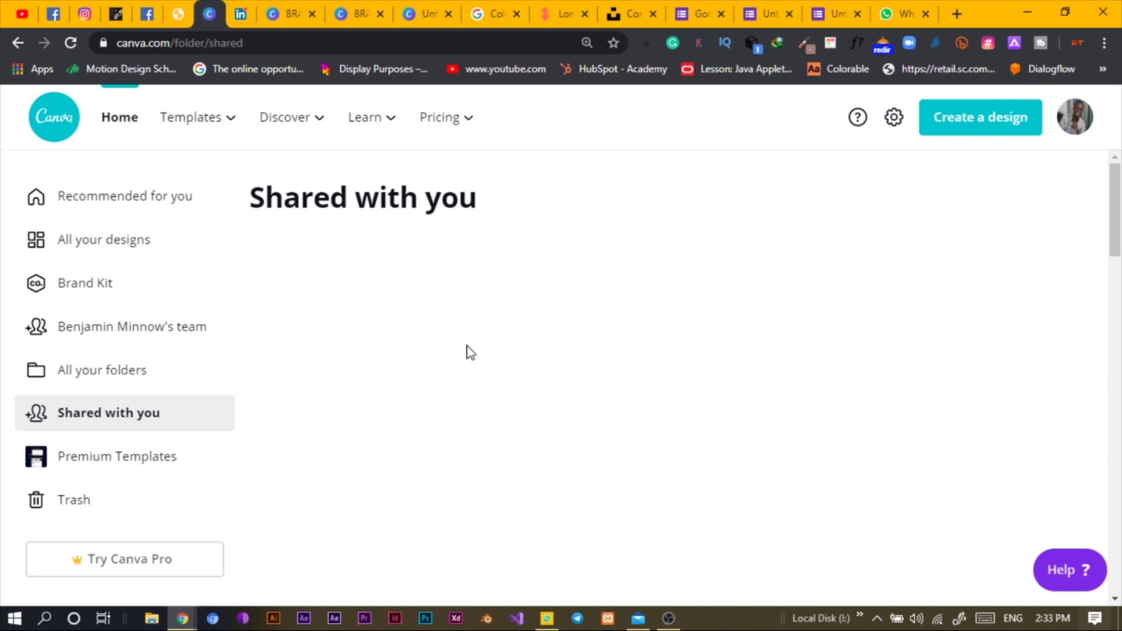
left_click(69, 43)
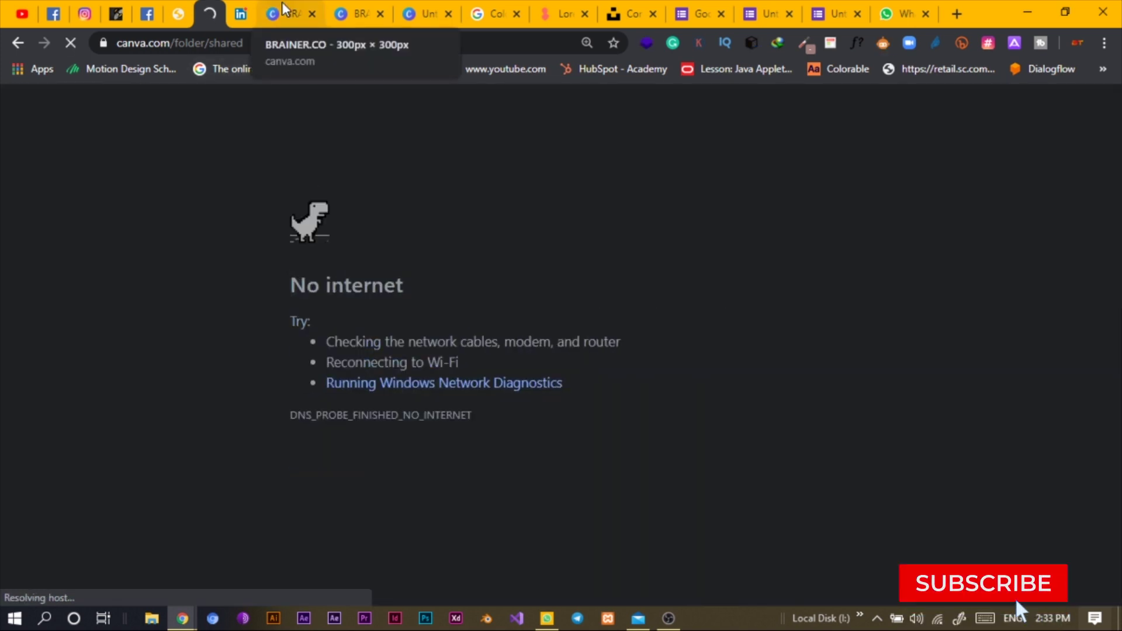
Make a copy of the shared "WHY YOU NEED TO STOP OVERTHIN..." design from the Shared with you folder.
left_click(283, 8)
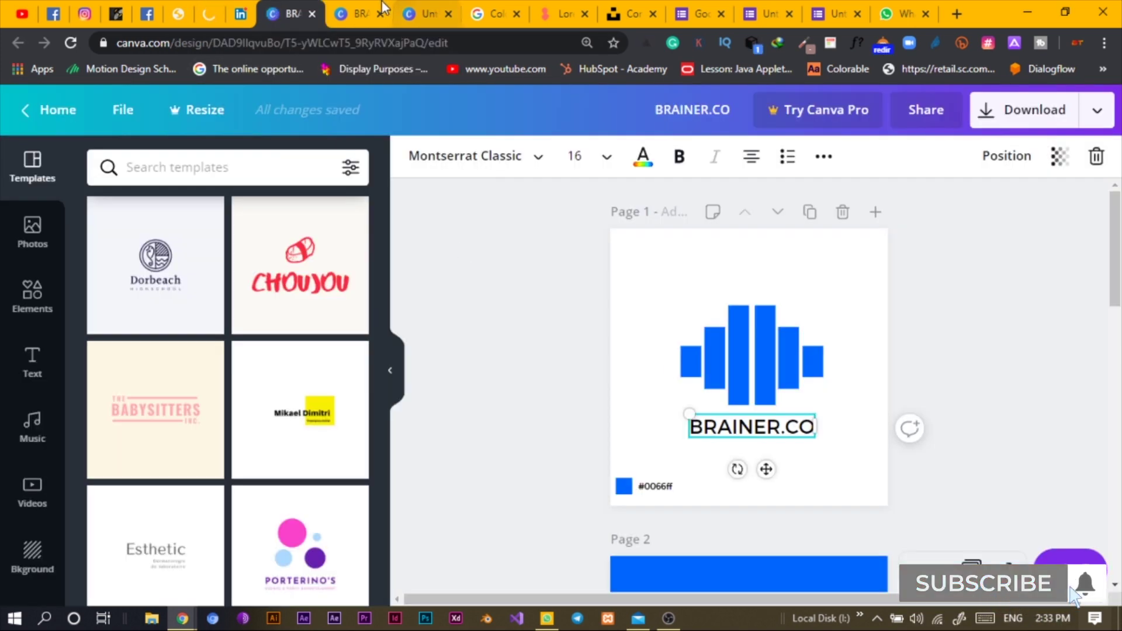
left_click(354, 14)
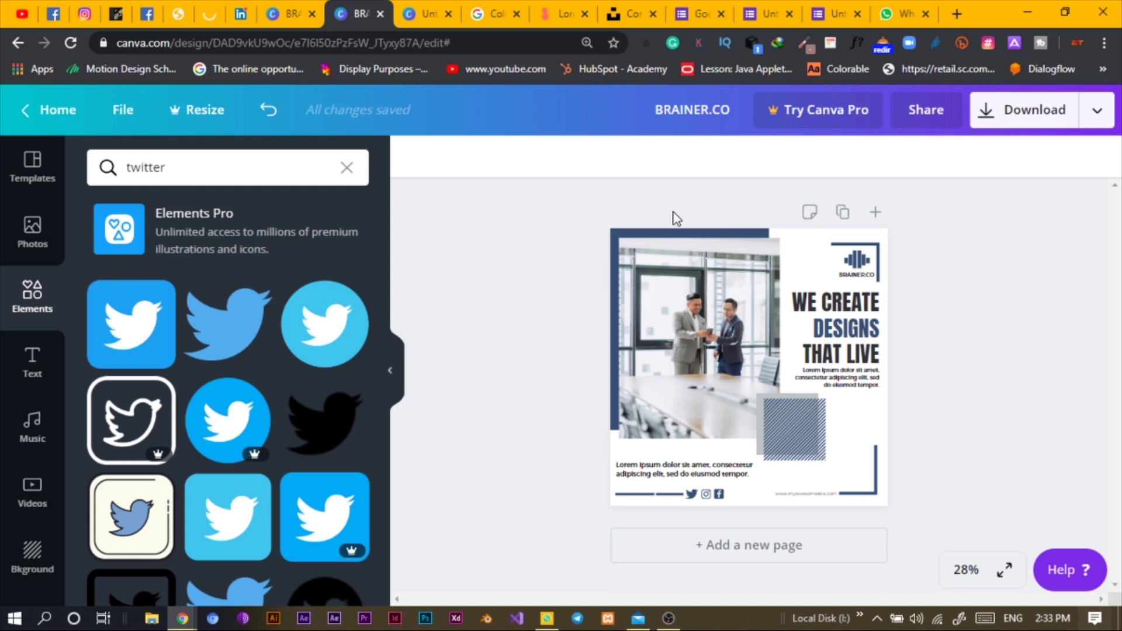
left_click(209, 14)
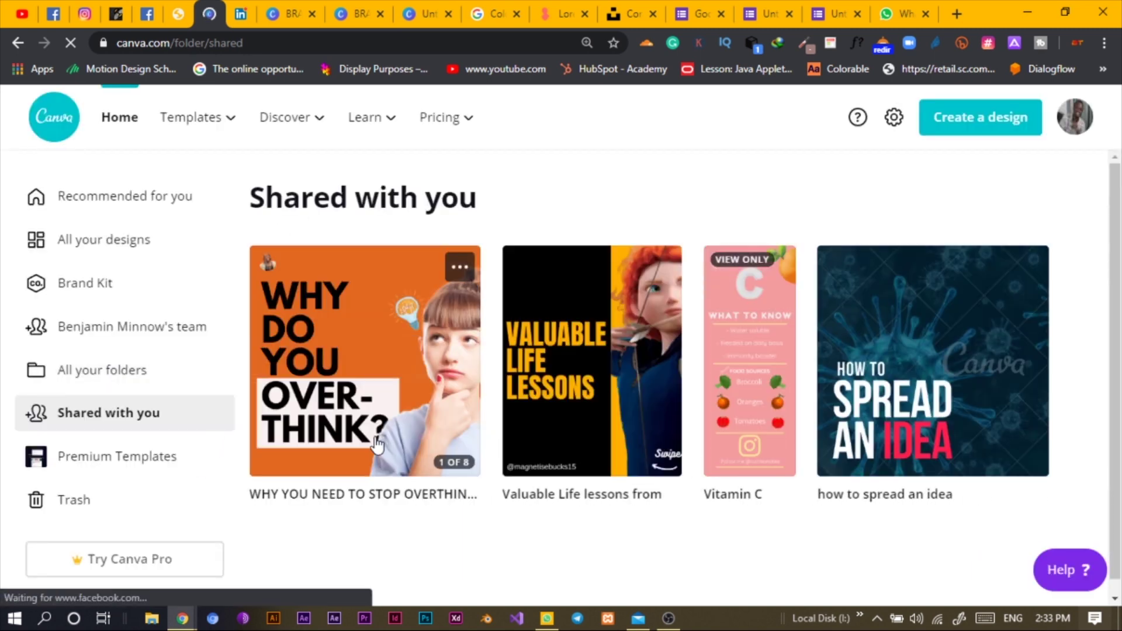
left_click(460, 270)
left_click(514, 403)
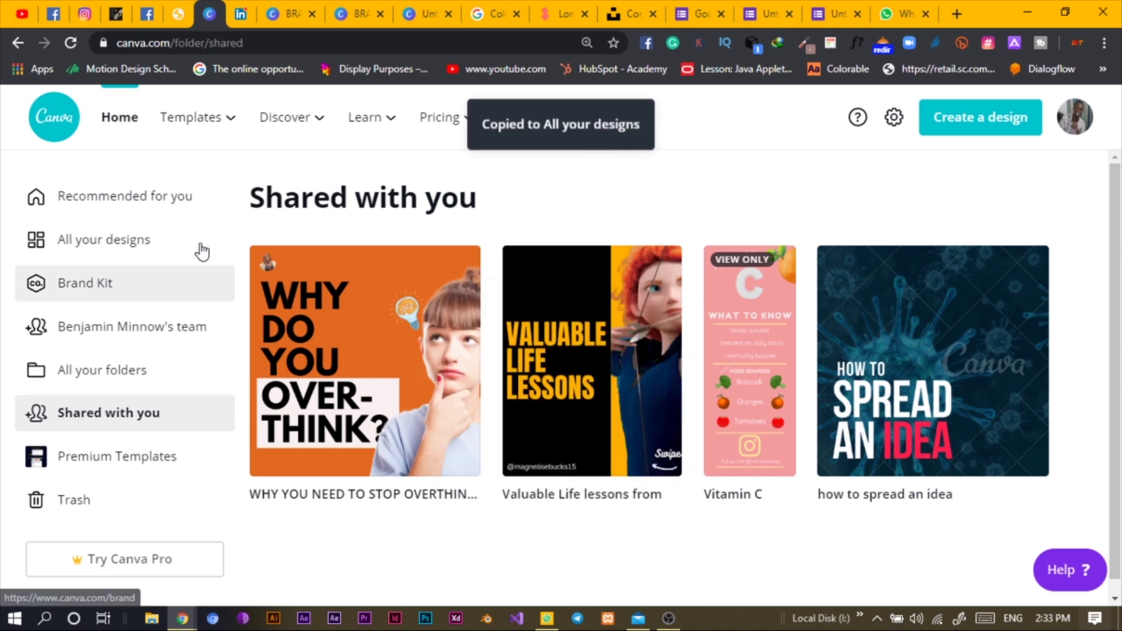
View the copied overthinking design in All your designs and compare it with the original in Shared with you.
left_click(120, 244)
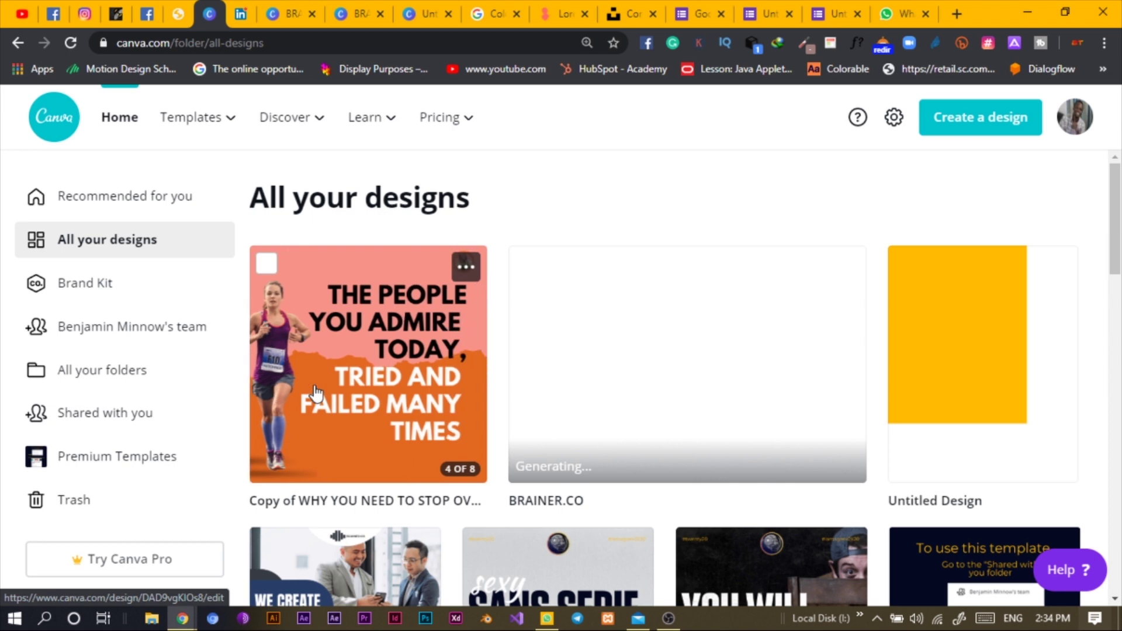
left_click(168, 413)
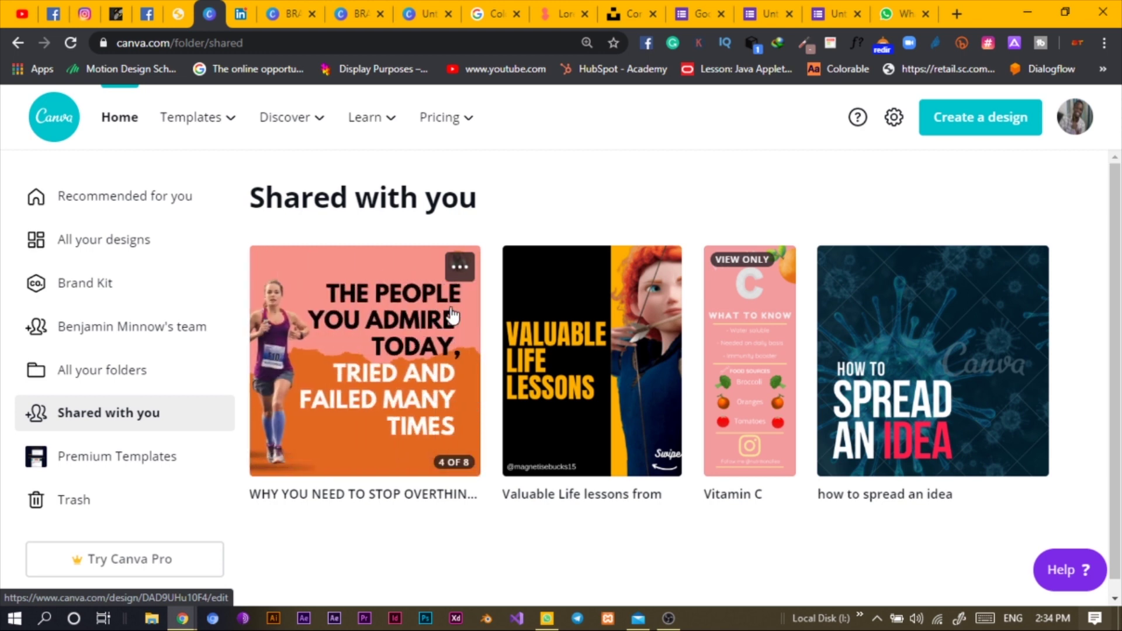
left_click(115, 234)
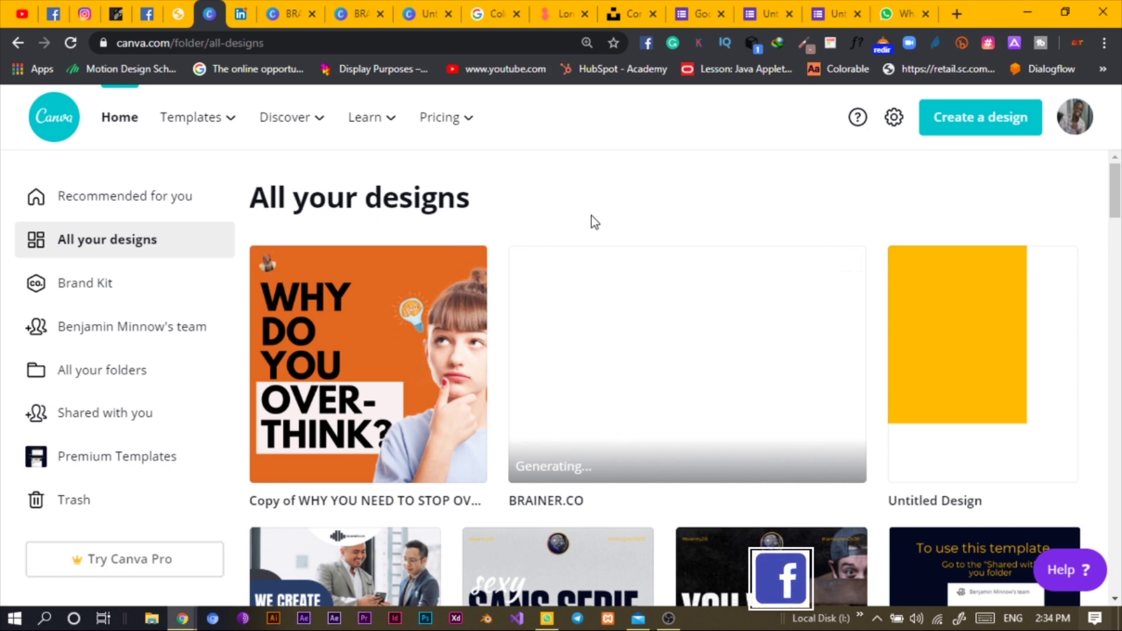
Close the untitled 1080px × 1350px design and return to All your designs to view the existing designs.
left_click(293, 12)
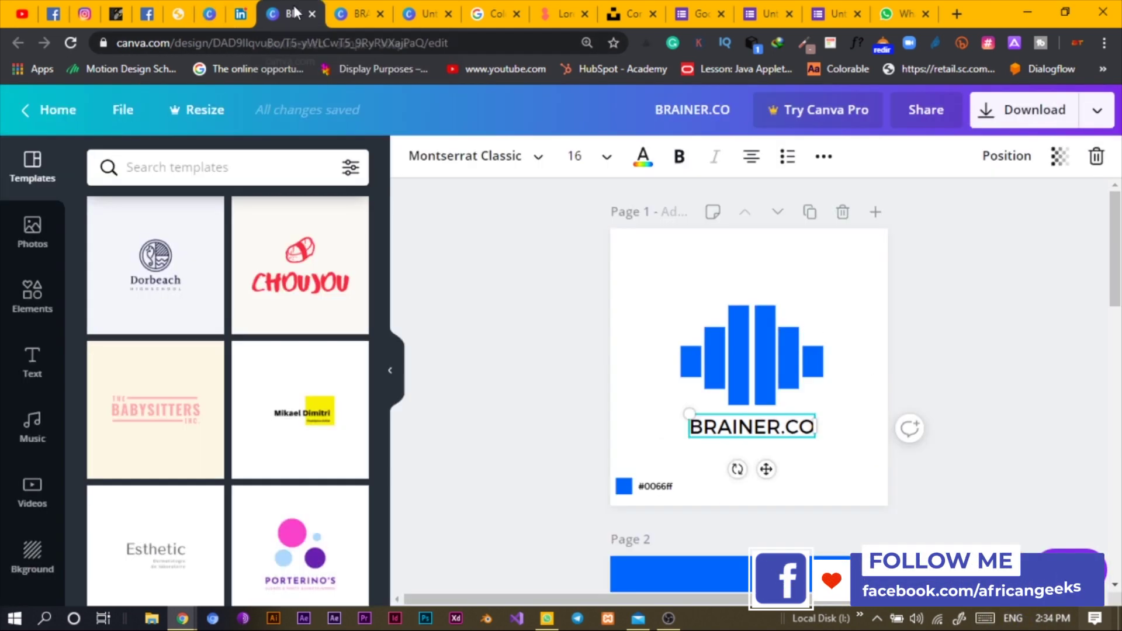
left_click(364, 17)
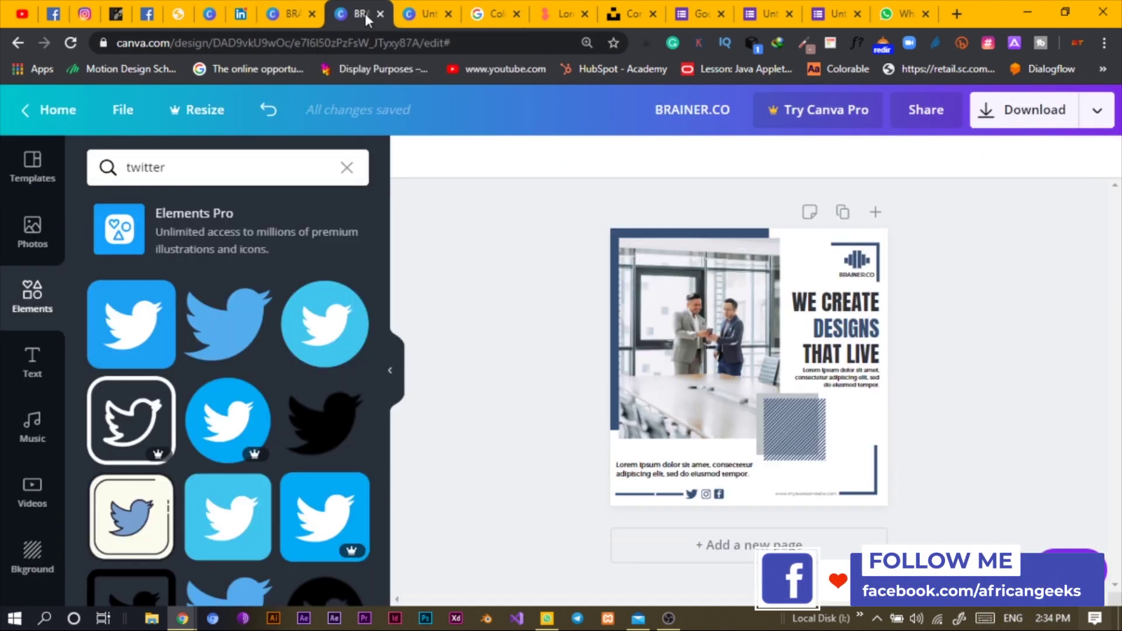
left_click(419, 14)
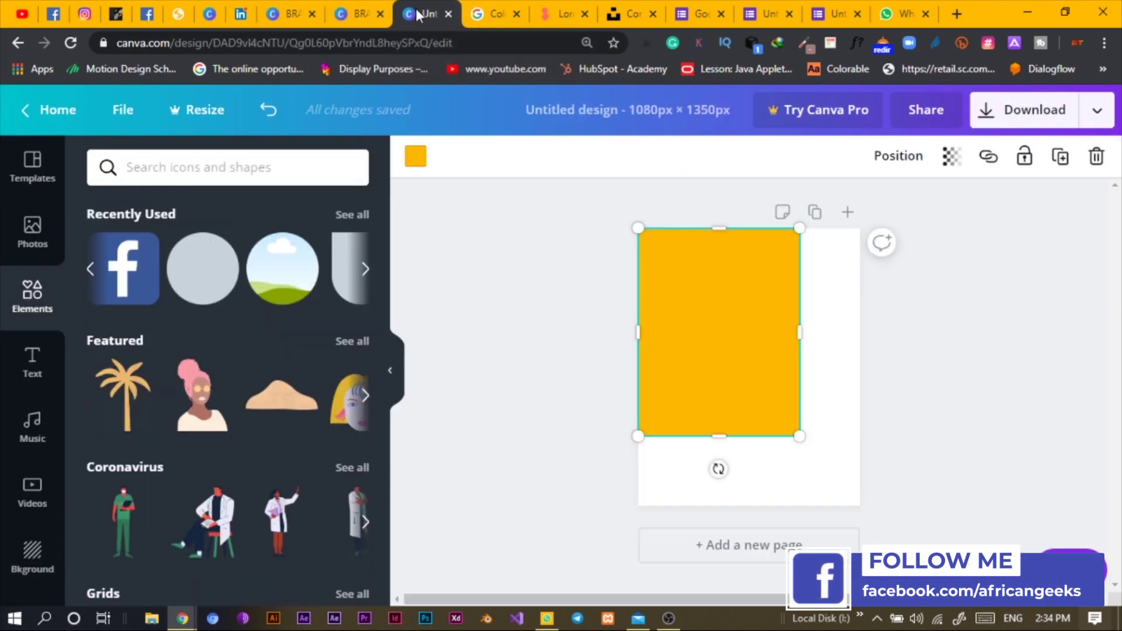
left_click(447, 14)
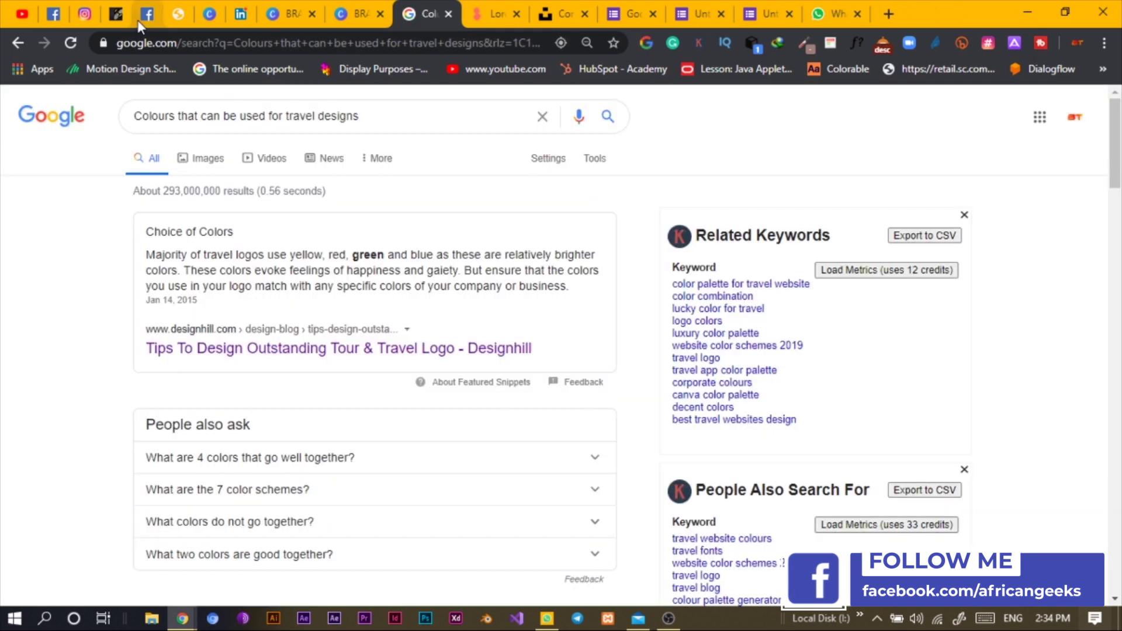
left_click(204, 17)
scroll(563, 421, "down", 3)
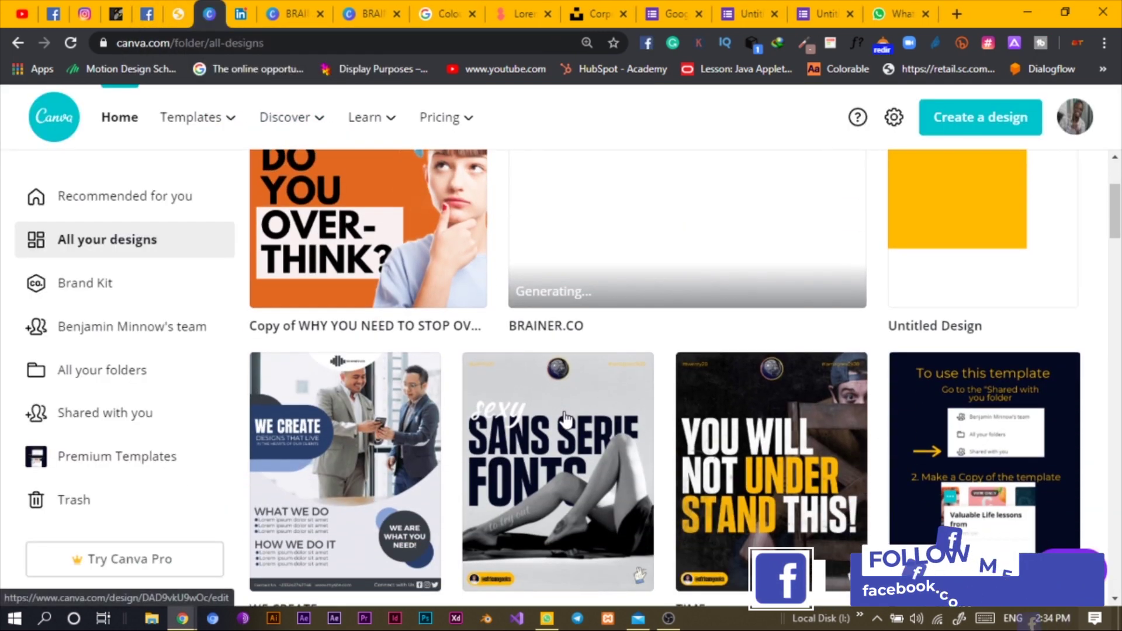
mouse_move(565, 419)
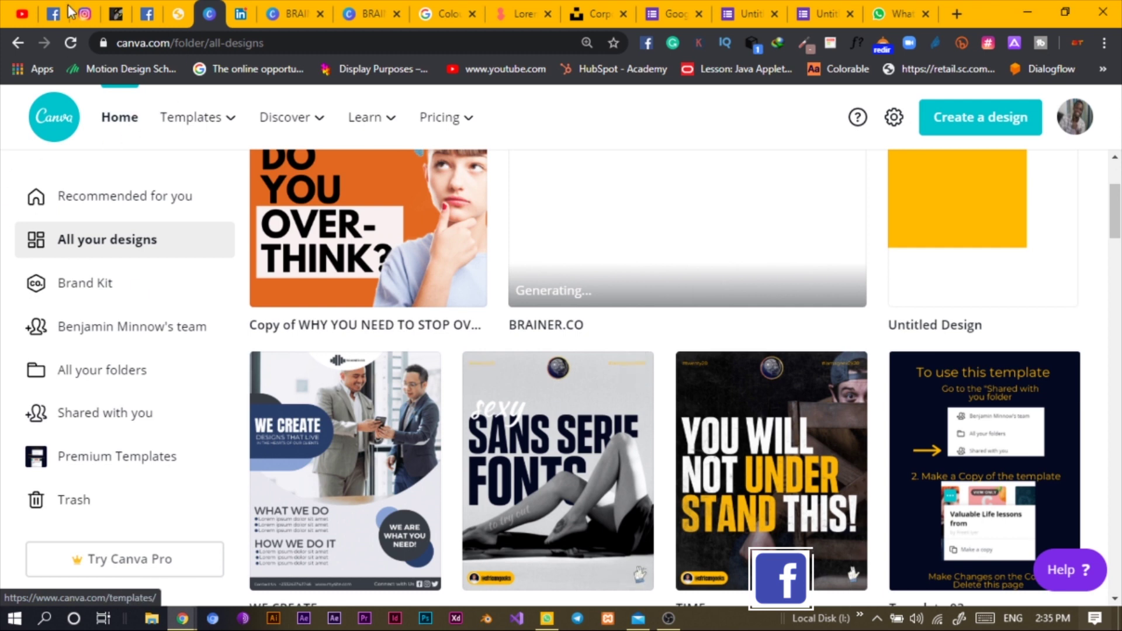
Switch to the designer's Instagram profile and look through its posts.
left_click(84, 14)
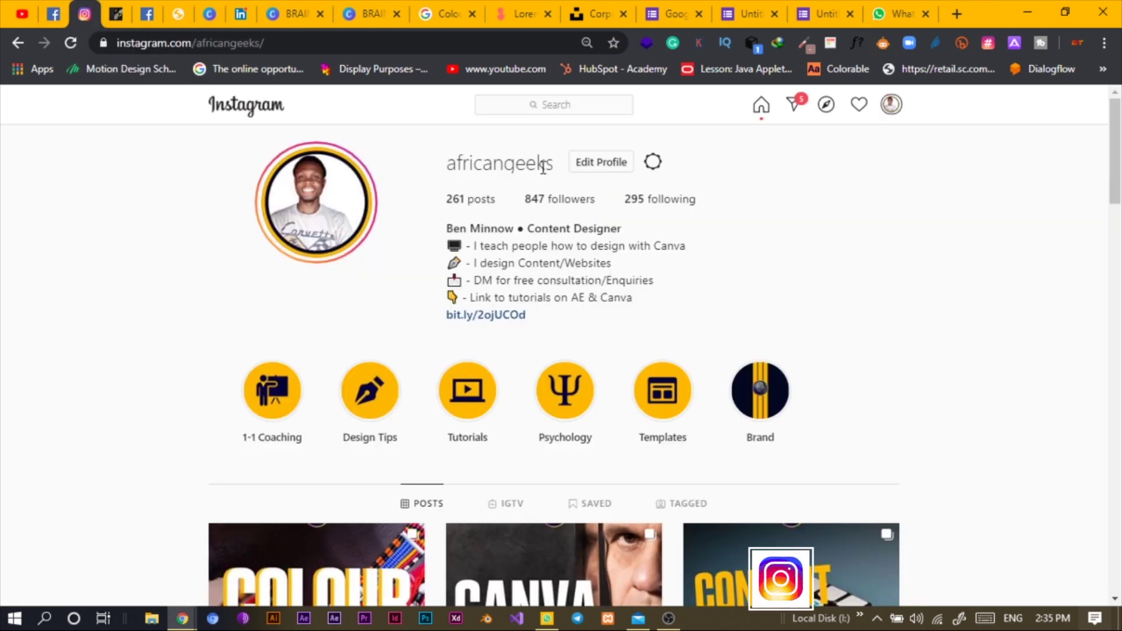
scroll(644, 446, "down", 1)
scroll(644, 447, "down", 5)
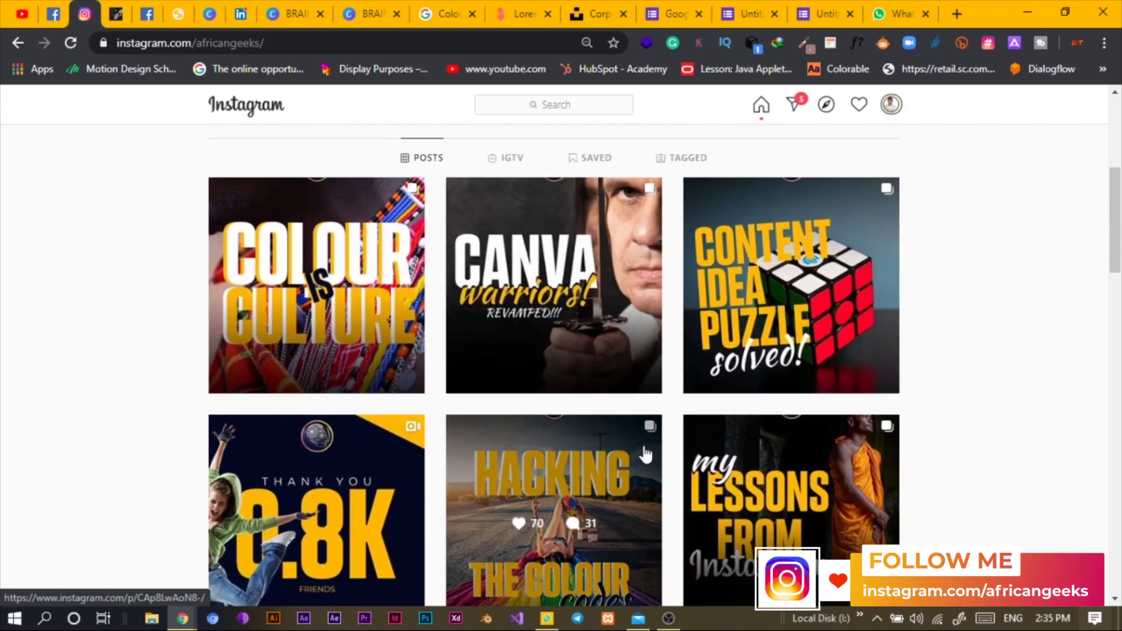